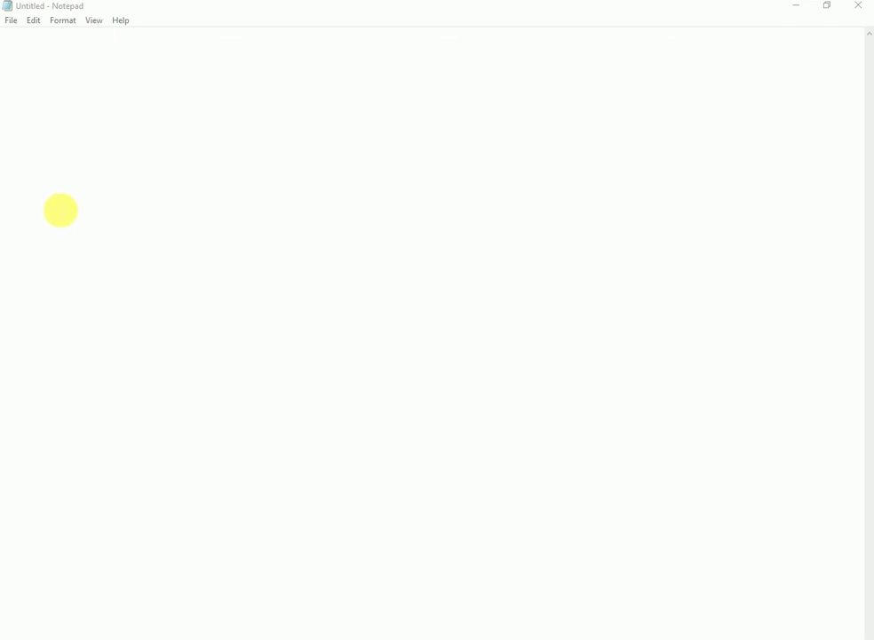
Step: Type the heading 'Microsoft Office 2010' on the first line of the empty Notepad document
{"action": "left_click", "coordinate": [56, 64]}
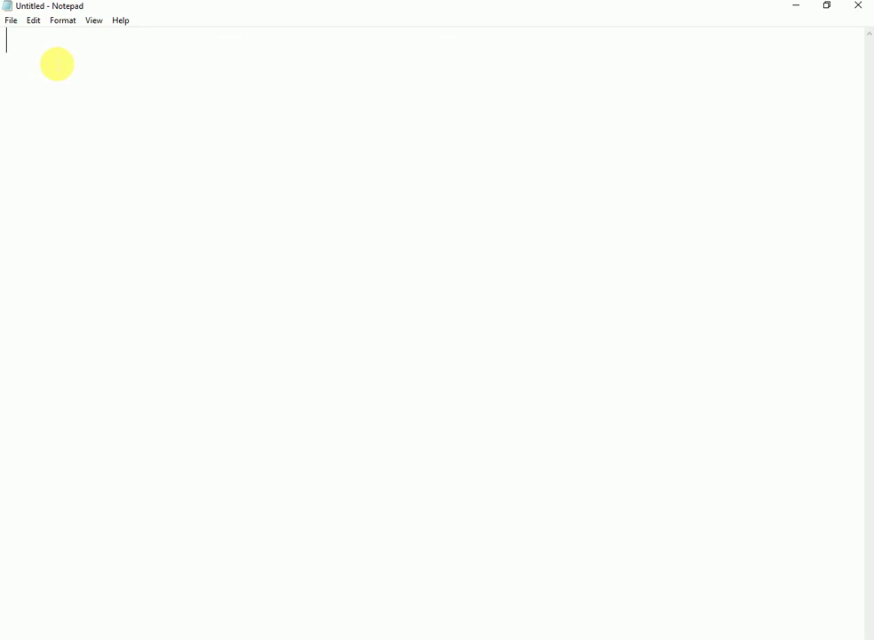
{"action": "type", "text": "Microso"}
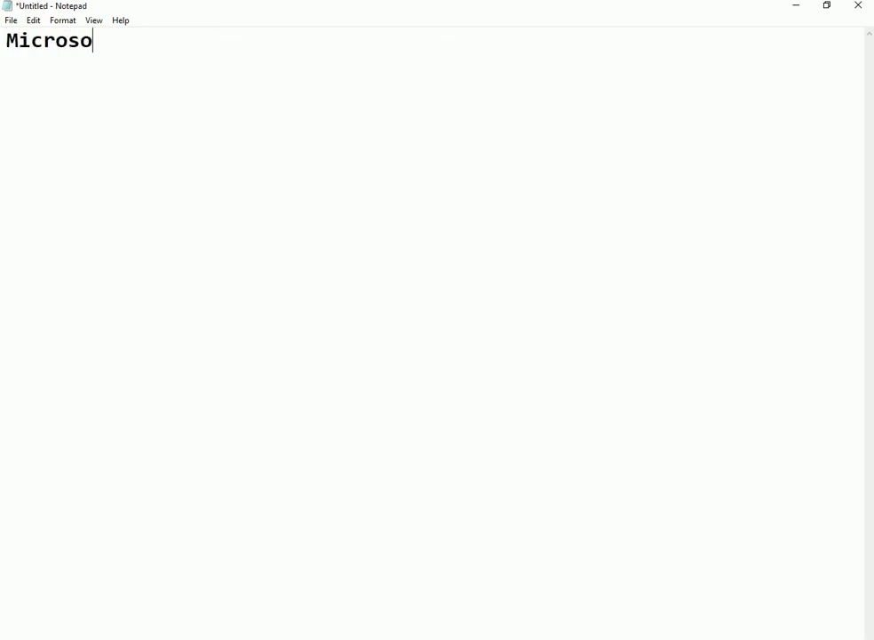
{"action": "type", "text": "ft OP"}
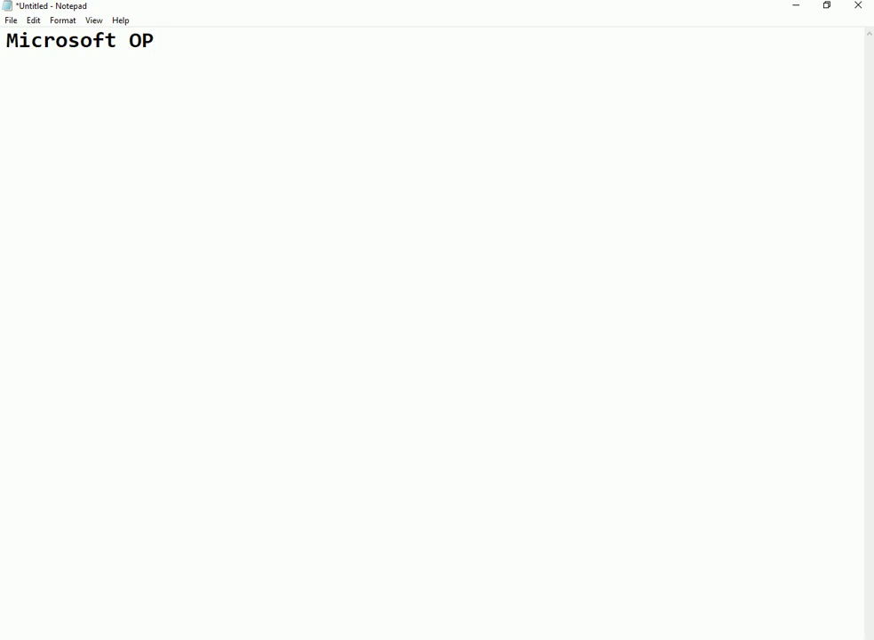
{"action": "key", "text": "BackSpace"}
{"action": "type", "text": "ffic"}
{"action": "type", "text": "e "}
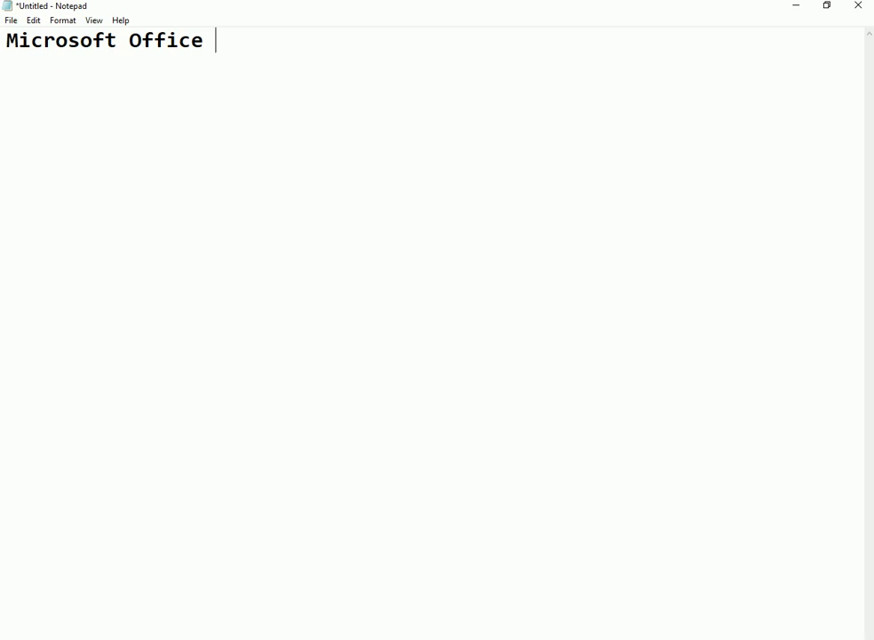
{"action": "type", "text": "2010"}
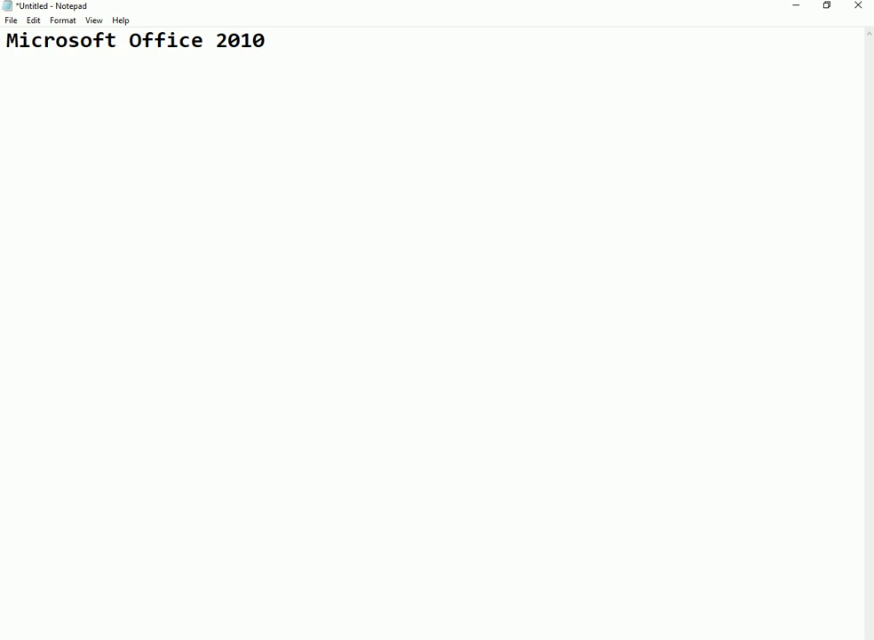
{"action": "key", "text": "Return"}
Step: List word, excel, powerpoint and access below the heading, one per line
{"action": "type", "text": "wo"}
{"action": "type", "text": "rd"}
{"action": "key", "text": "Return"}
{"action": "type", "text": "exc"}
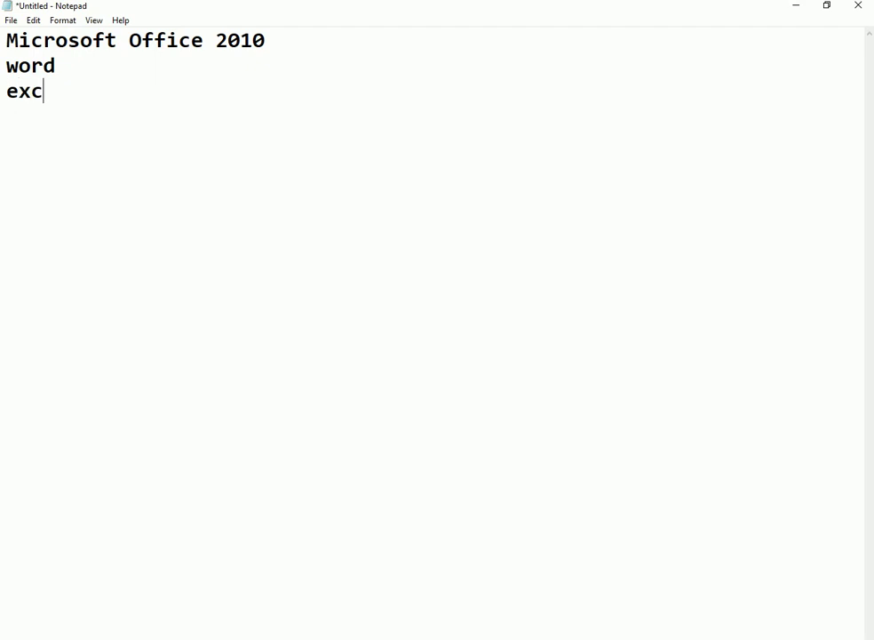
{"action": "type", "text": "el powe"}
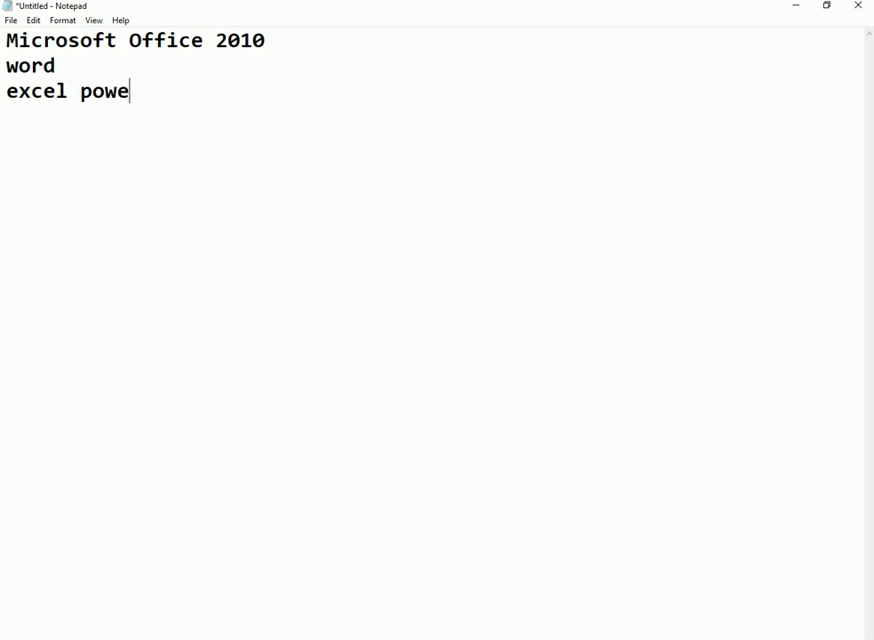
{"action": "type", "text": "rpoint"}
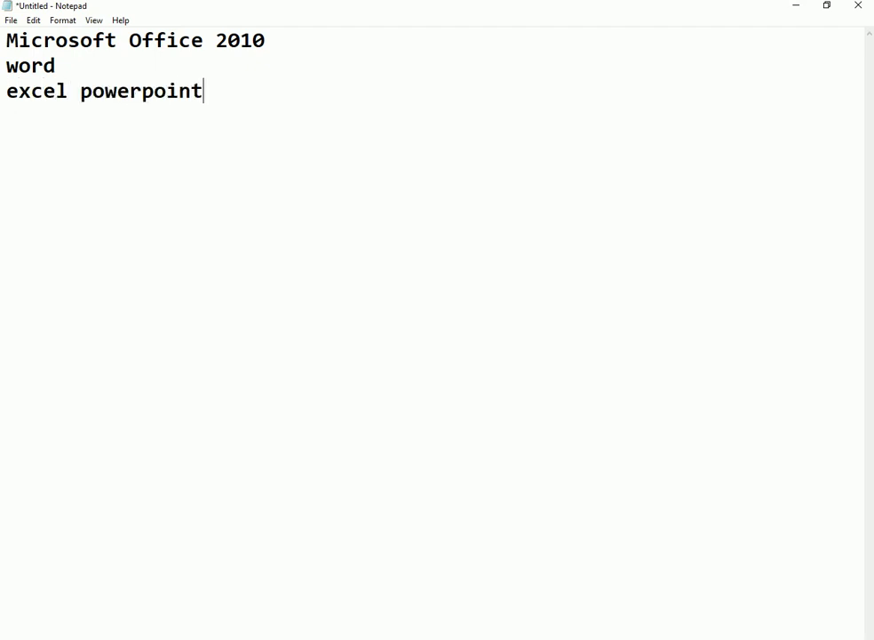
{"action": "key", "text": "Left"}
{"action": "key", "text": "Left"}
{"action": "key", "text": "Left"}
{"action": "key", "text": "Left"}
{"action": "key", "text": "Left"}
{"action": "key", "text": "Left"}
{"action": "key", "text": "Left"}
{"action": "key", "text": "Left"}
{"action": "key", "text": "Left"}
{"action": "key", "text": "Left"}
{"action": "key", "text": "Return"}
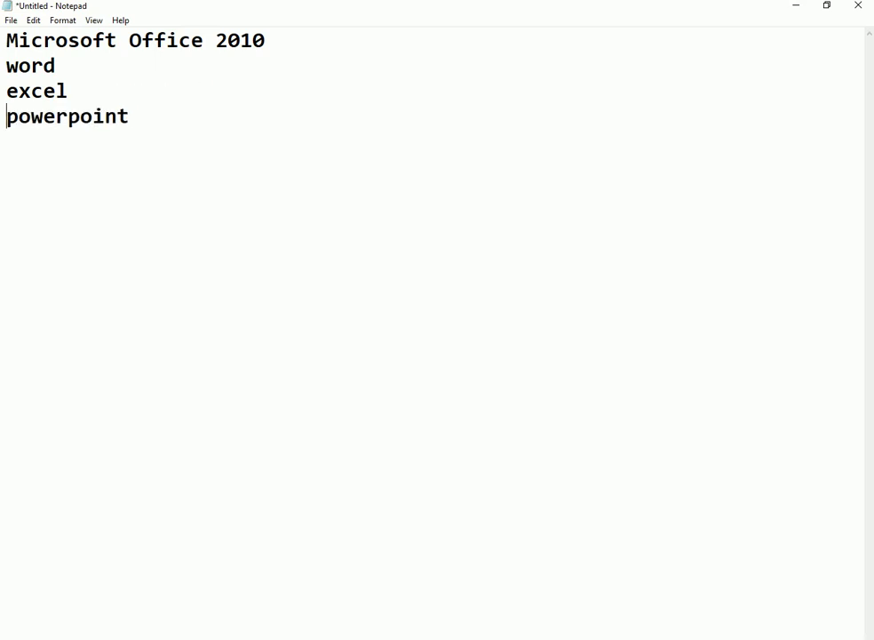
{"action": "key", "text": "End"}
{"action": "key", "text": "Return"}
{"action": "type", "text": "acce"}
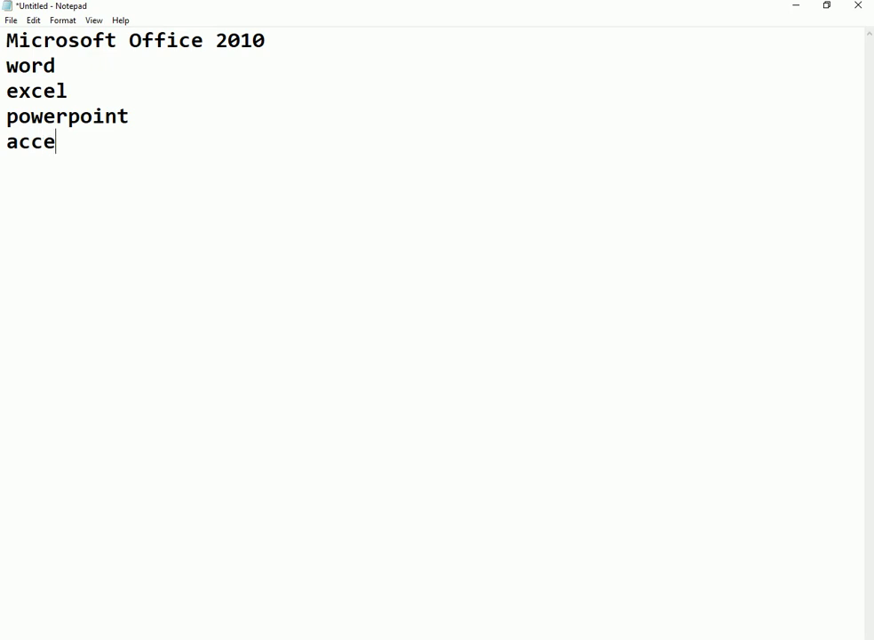
{"action": "type", "text": "ss"}
{"action": "key", "text": "Return"}
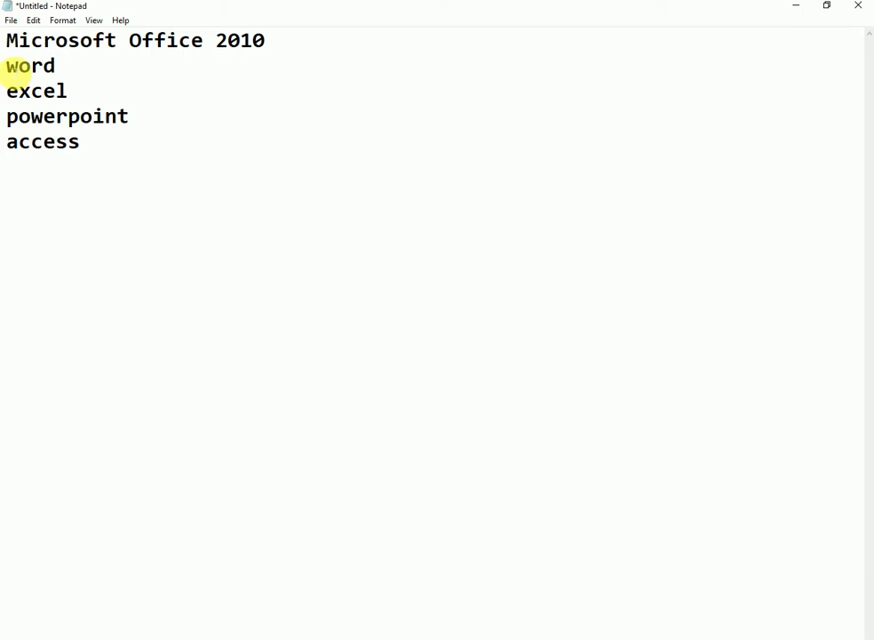
Step: Highlight the entry 'word' on the second line of the list
{"action": "left_click", "coordinate": [9, 68]}
{"action": "left_click_drag", "start_coordinate": [8, 68], "coordinate": [57, 67]}
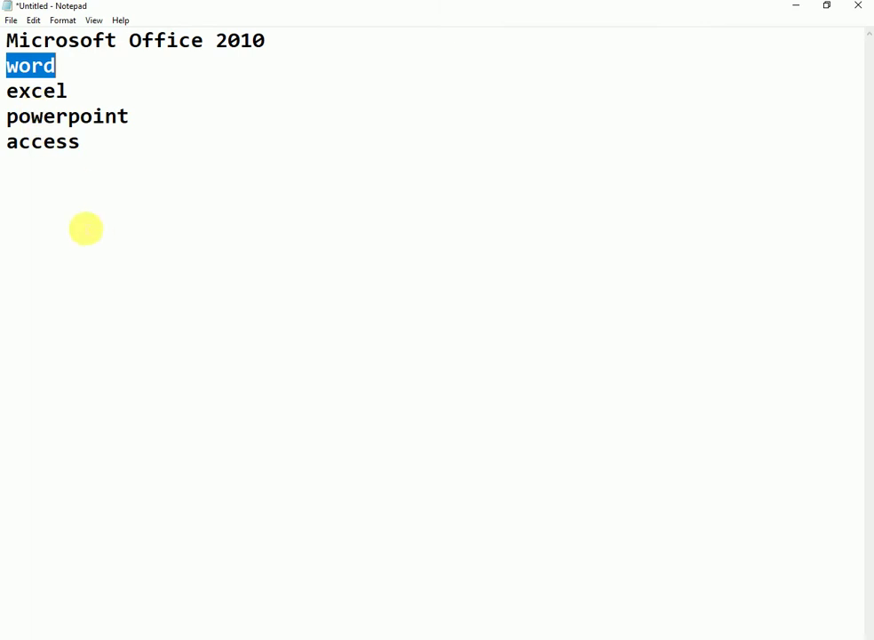
Step: Add a 'Microsoft Word' line after access
{"action": "left_click", "coordinate": [87, 157]}
{"action": "key", "text": "Return"}
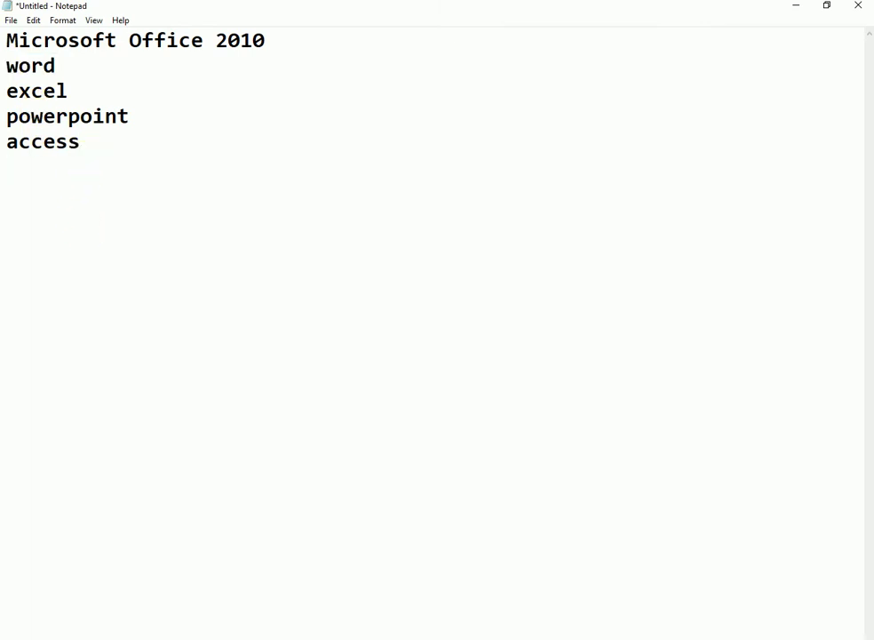
{"action": "type", "text": "Micros"}
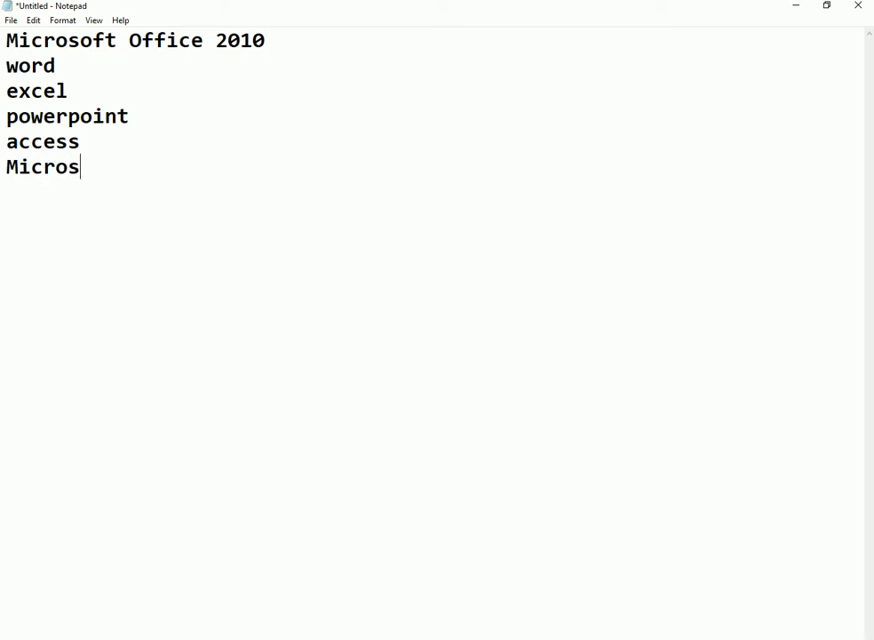
{"action": "type", "text": "f"}
{"action": "key", "text": "BackSpace"}
{"action": "type", "text": "oft "}
{"action": "type", "text": "Word"}
{"action": "key", "text": "Return"}
Step: Add an indented 'documents' entry under Microsoft Word
{"action": "key", "text": "Tab"}
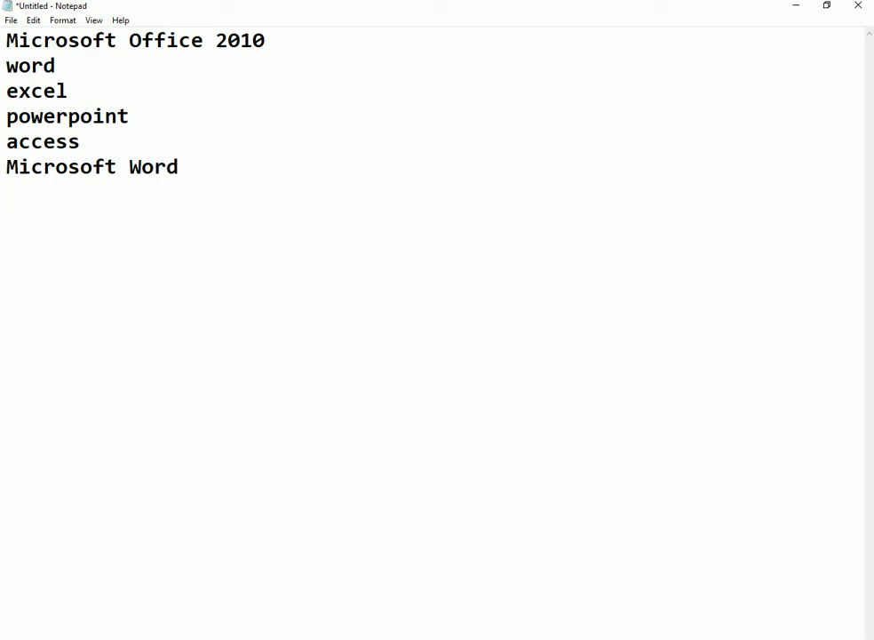
{"action": "type", "text": "docu"}
{"action": "type", "text": "nt"}
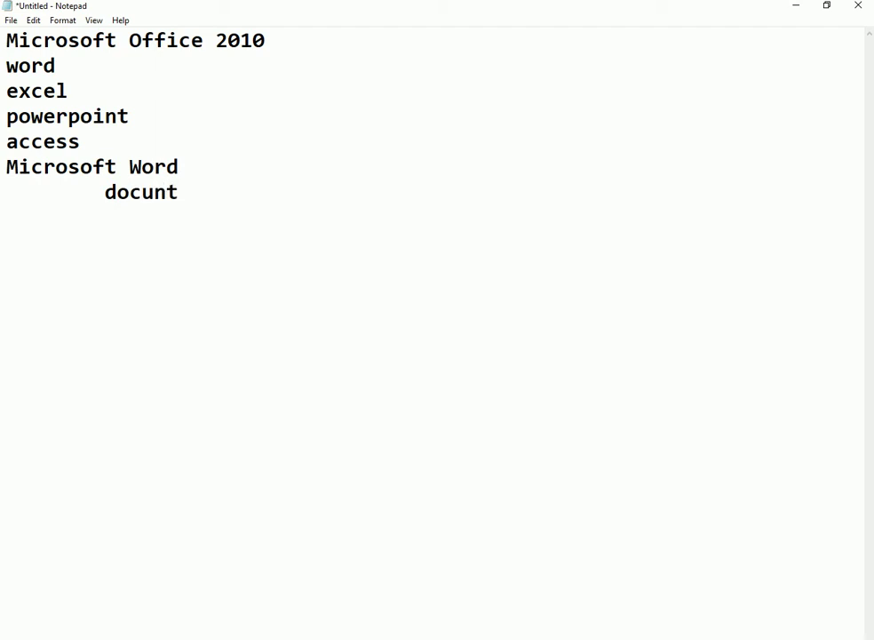
{"action": "key", "text": "BackSpace"}
{"action": "key", "text": "BackSpace"}
{"action": "type", "text": "m"}
{"action": "type", "text": "ents"}
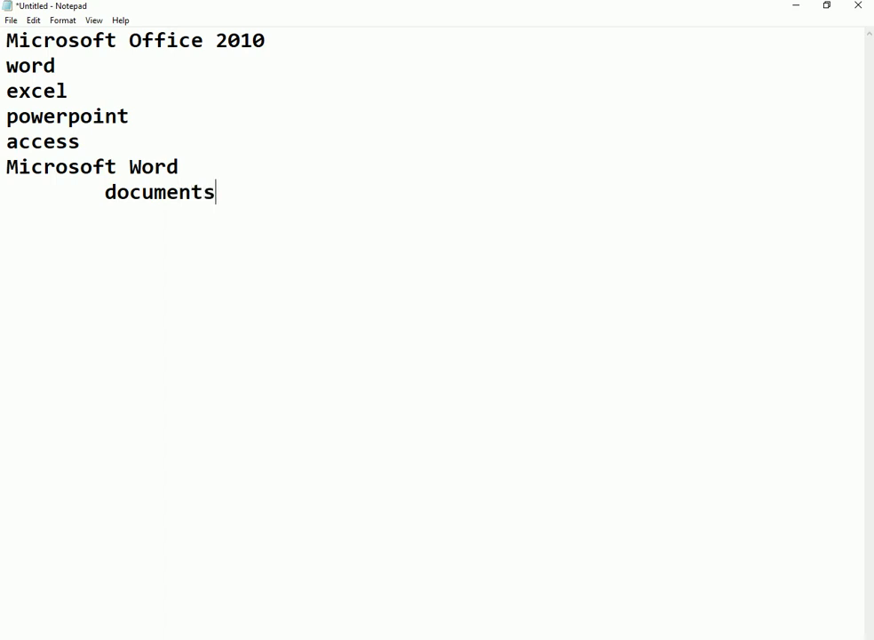
{"action": "key", "text": "Return"}
Step: Add a two-level indented line 'Book, Articles, Essays, Letters, Resumes/Cv' under documents
{"action": "key", "text": "Tab"}
{"action": "key", "text": "Tab"}
{"action": "type", "text": "Book"}
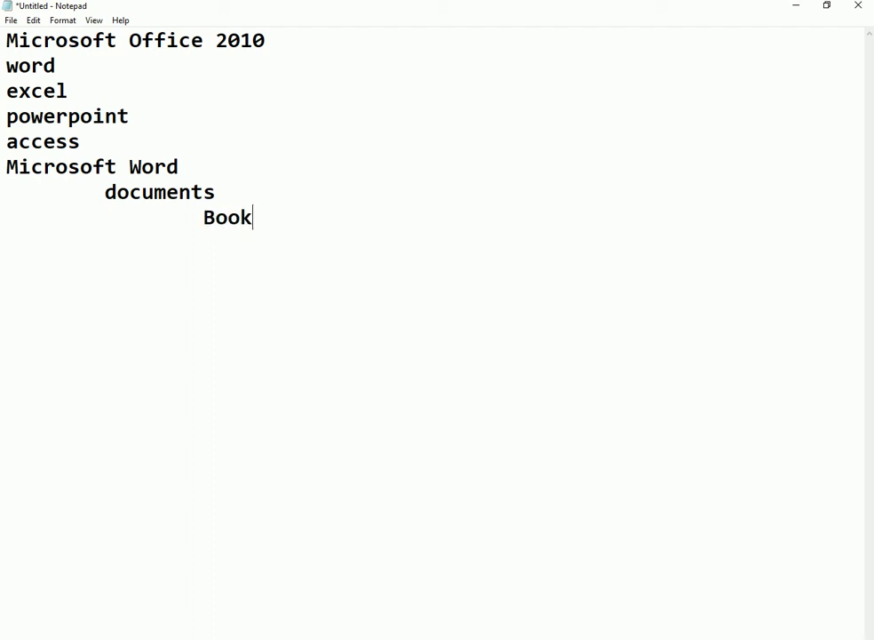
{"action": "type", "text": ", "}
{"action": "type", "text": "Ar"}
{"action": "type", "text": "ticles"}
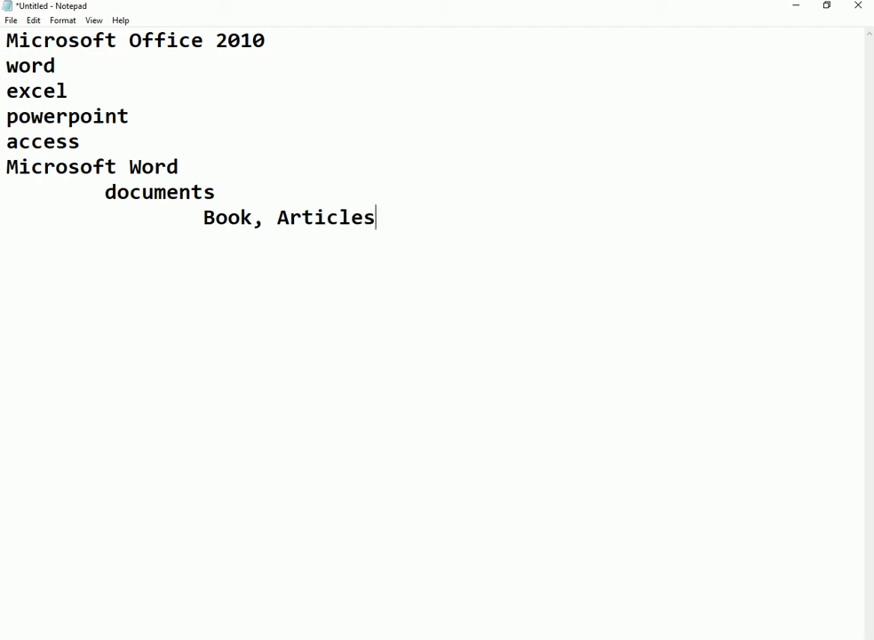
{"action": "type", "text": ", Essay"}
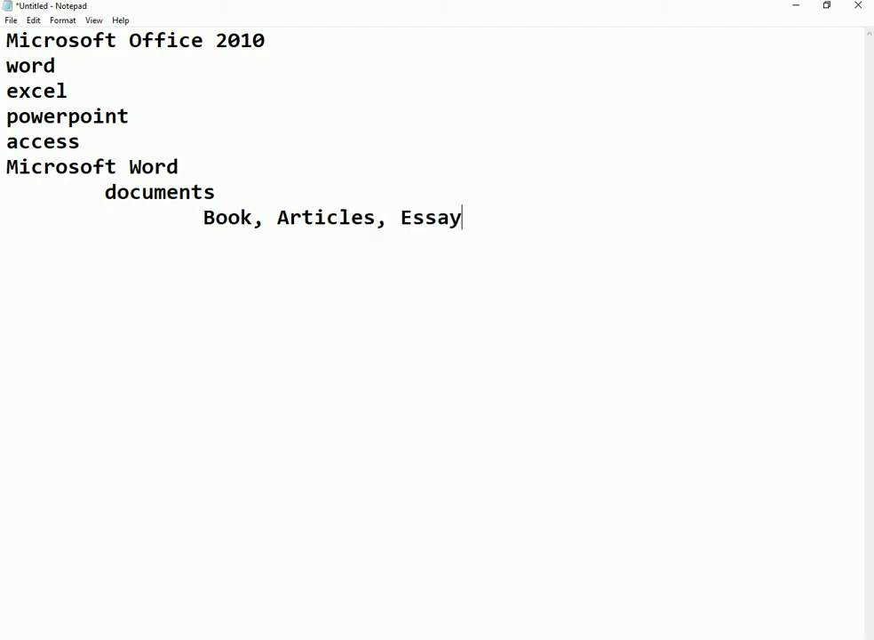
{"action": "type", "text": "s, Let"}
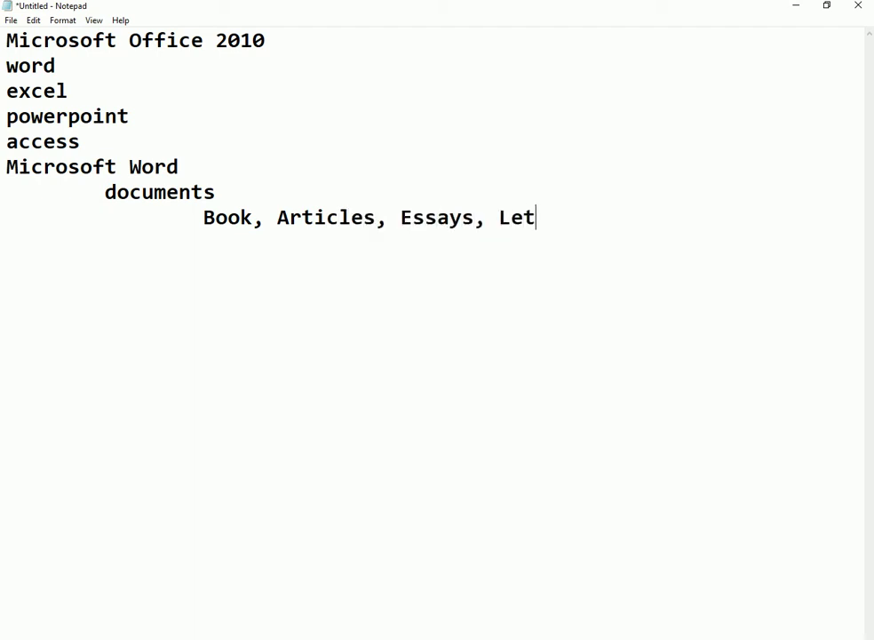
{"action": "type", "text": "tere"}
{"action": "key", "text": "BackSpace"}
{"action": "type", "text": "s"}
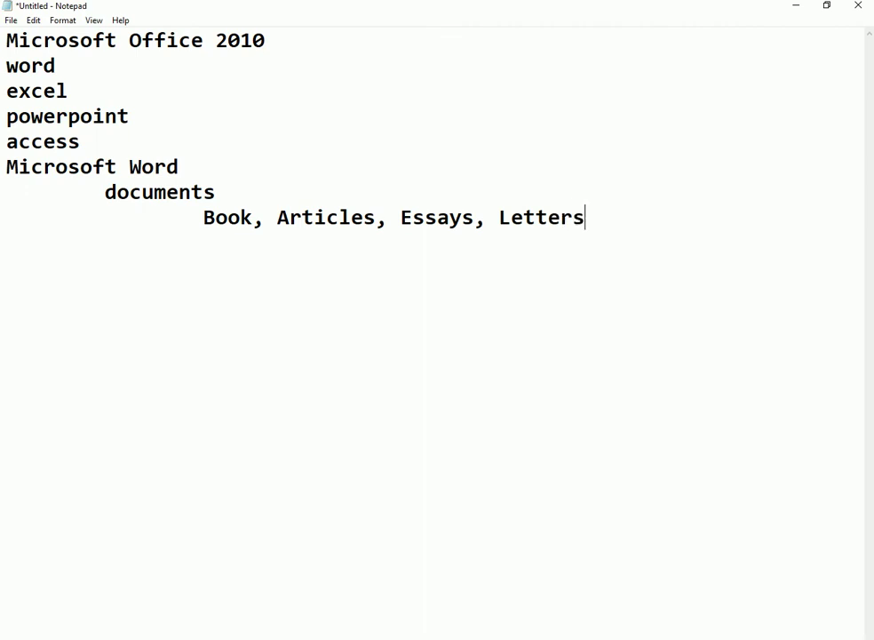
{"action": "type", "text": ", R"}
{"action": "type", "text": "esumes/"}
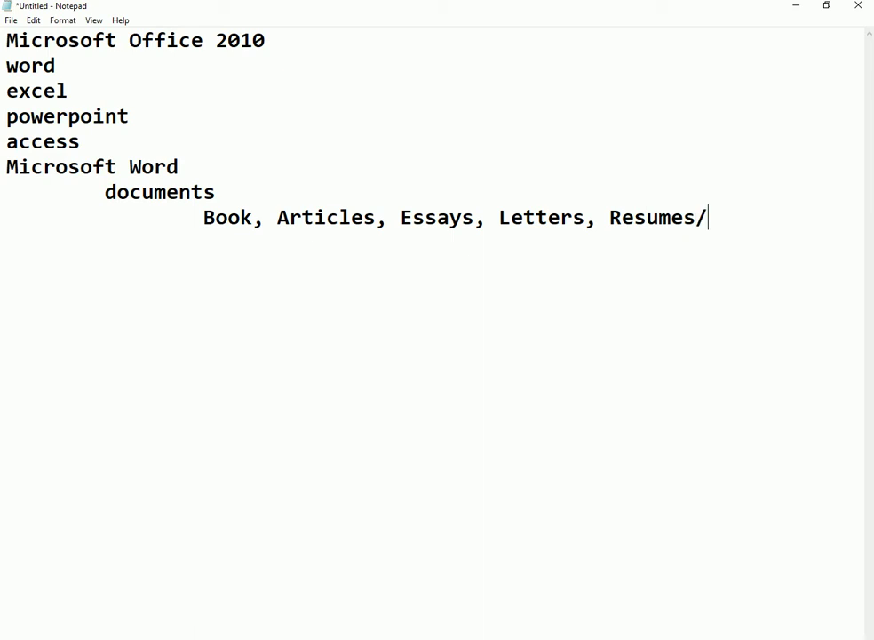
{"action": "type", "text": "Cv"}
{"action": "key", "text": "Return"}
{"action": "key", "text": "Tab"}
{"action": "key", "text": "Tab"}
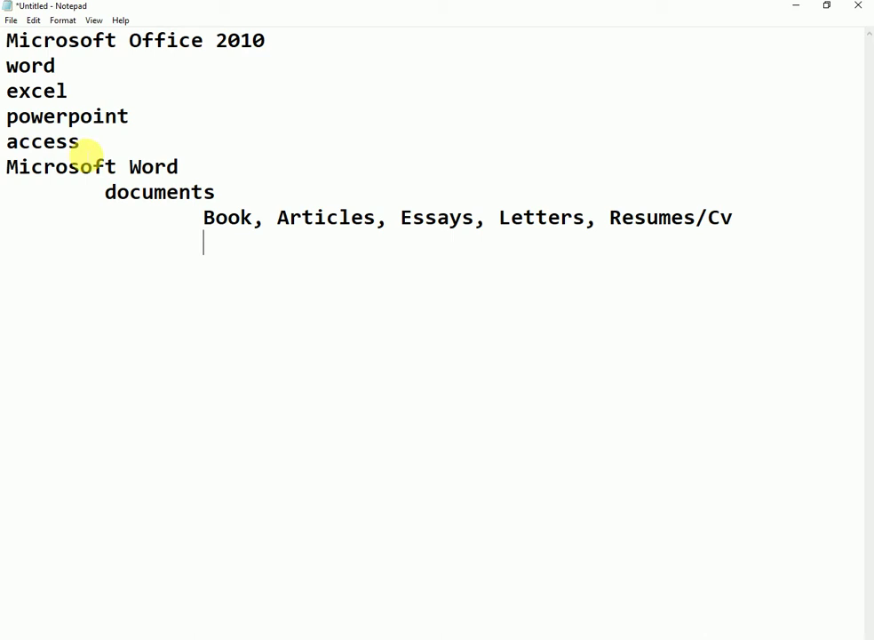
Step: Add a one-level 'Documentations' entry with a two-level indented 'Filename.docx' line beneath it
{"action": "key", "text": "BackSpace"}
{"action": "type", "text": "Docum"}
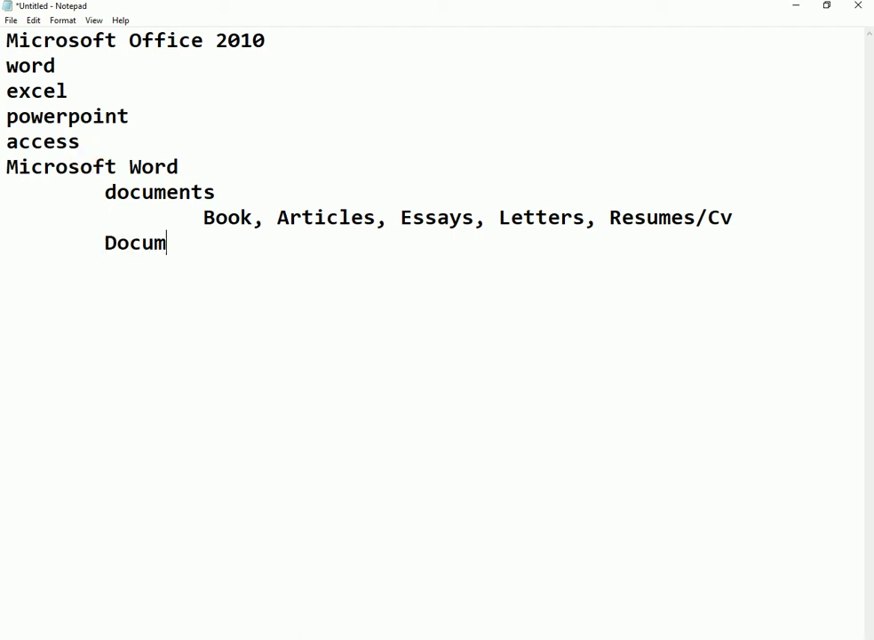
{"action": "type", "text": "entation"}
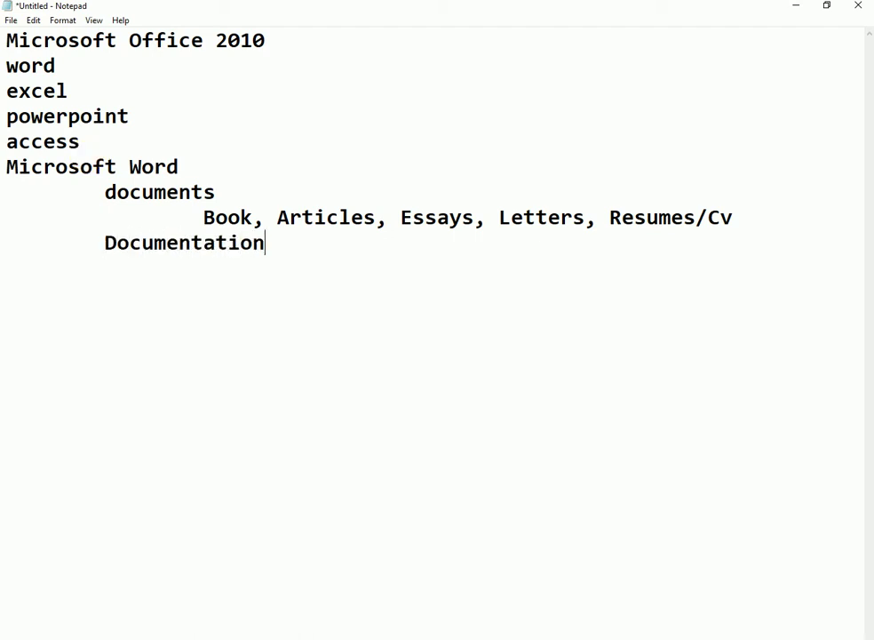
{"action": "type", "text": "s"}
{"action": "key", "text": "Return"}
{"action": "key", "text": "Tab"}
{"action": "key", "text": "Tab"}
{"action": "type", "text": "File"}
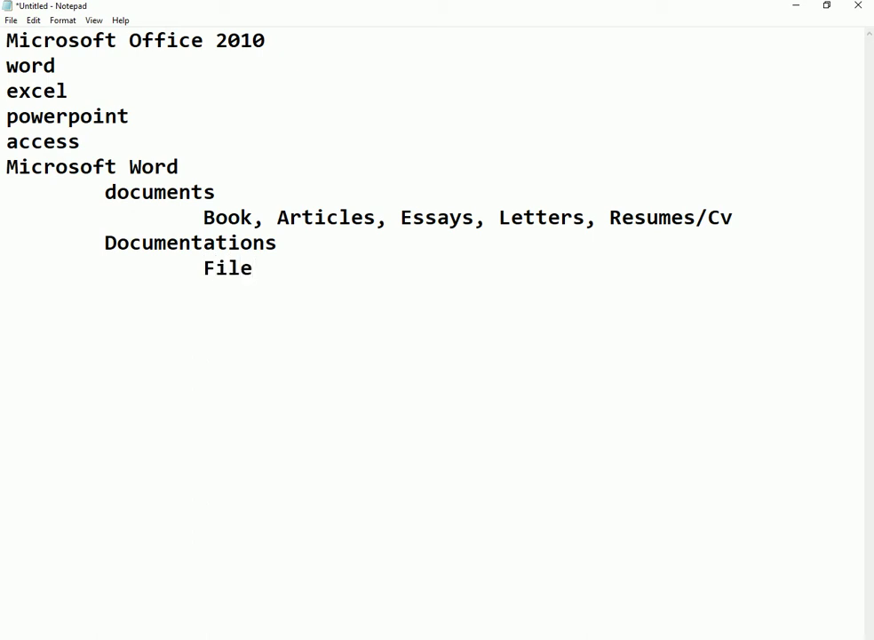
{"action": "type", "text": "name."}
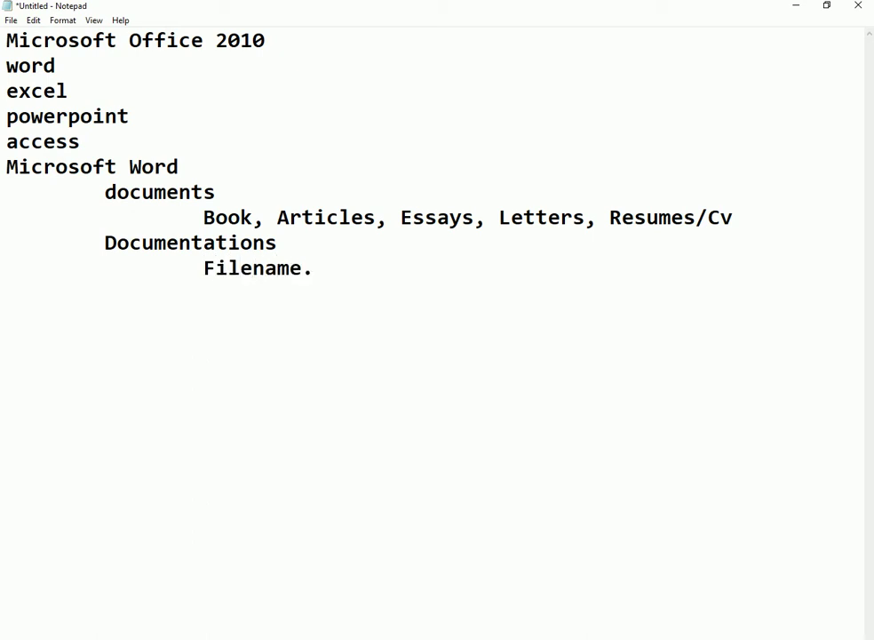
{"action": "type", "text": "docx"}
Step: Launch Microsoft Word 2010 by searching 'word' from the Start menu
{"action": "key", "text": "super"}
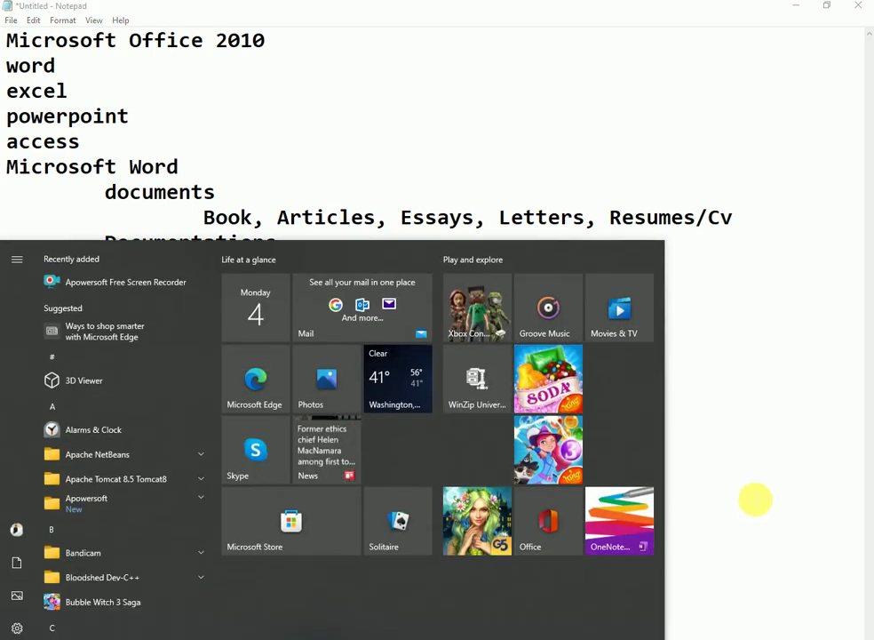
{"action": "type", "text": "w"}
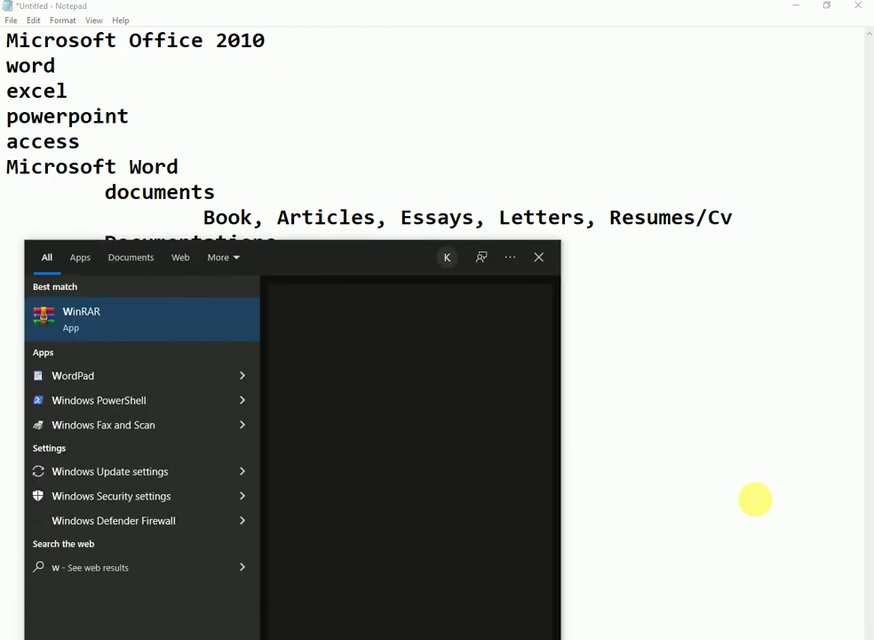
{"action": "type", "text": "ord"}
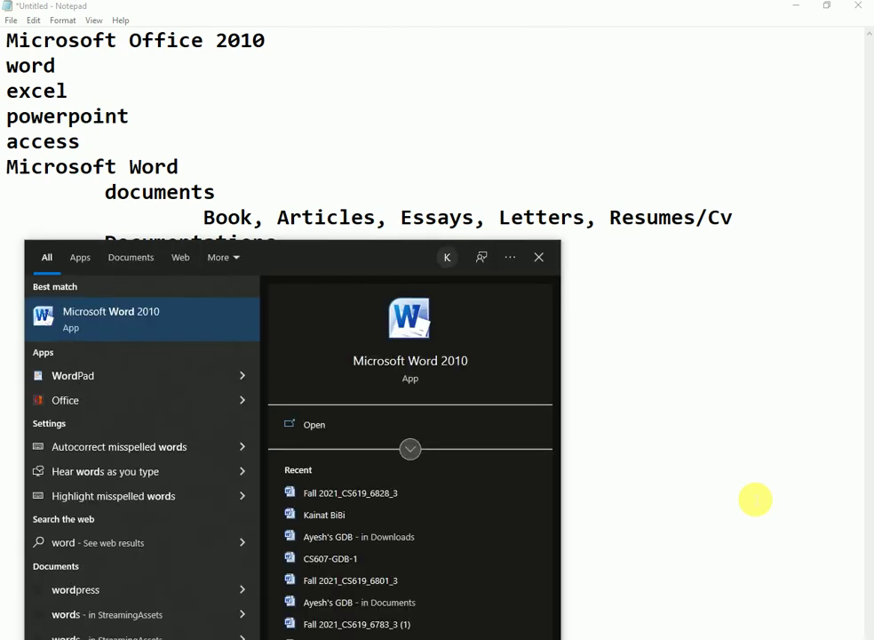
{"action": "key", "text": "Return"}
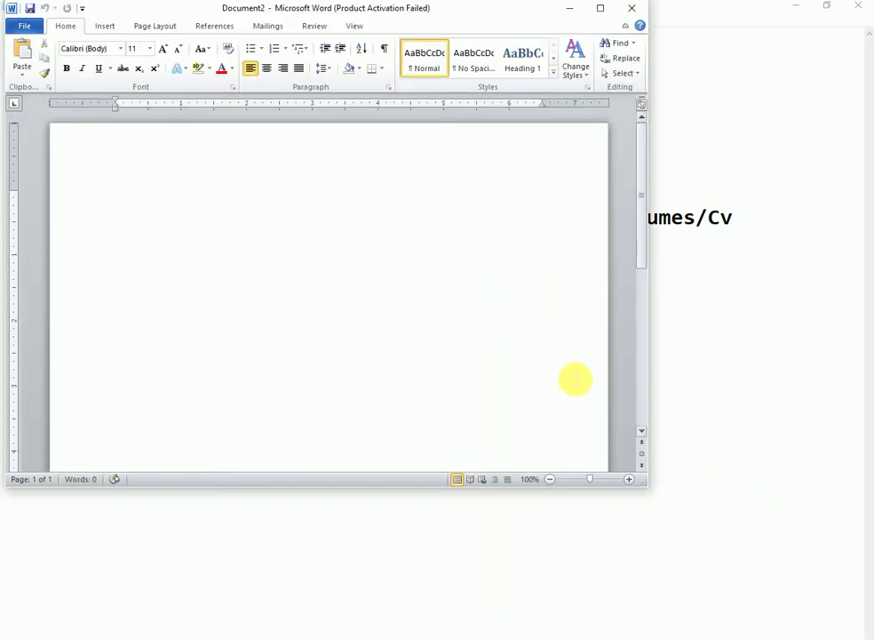
Step: Maximize the Word window and switch to the blank Document1 from the taskbar
{"action": "left_click", "coordinate": [600, 11]}
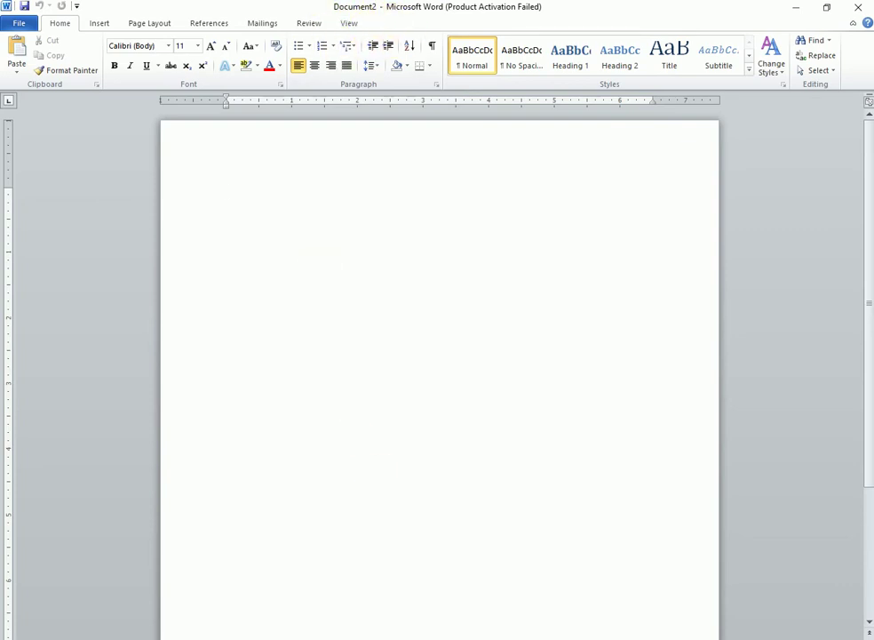
{"action": "left_click", "coordinate": [207, 629]}
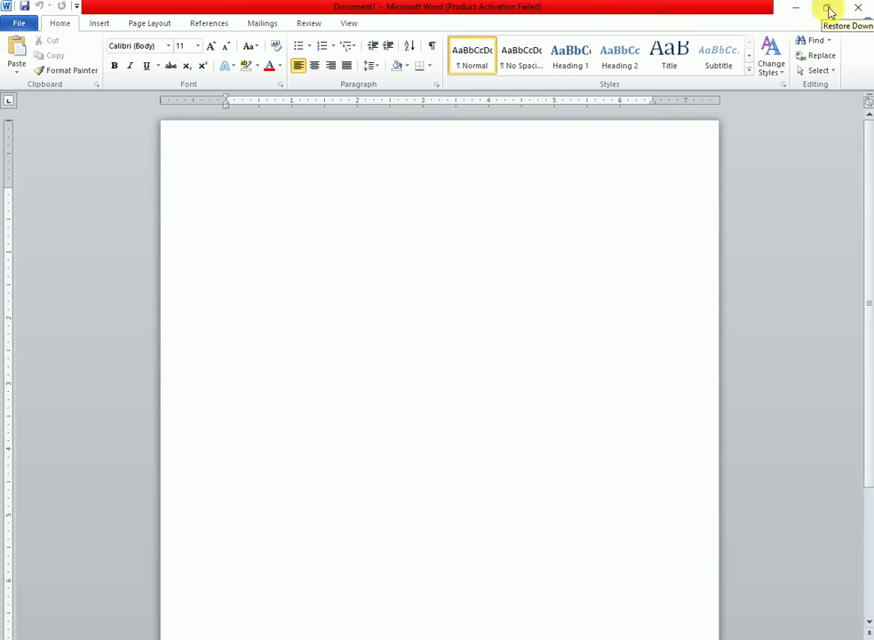
{"action": "left_click", "coordinate": [829, 11]}
{"action": "left_click", "coordinate": [743, 195]}
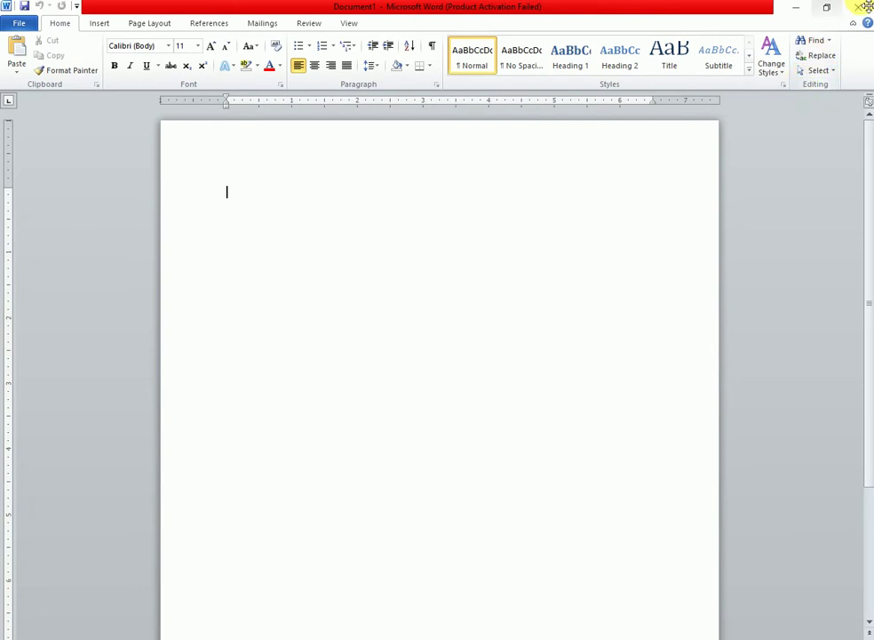
{"action": "left_click", "coordinate": [800, 9]}
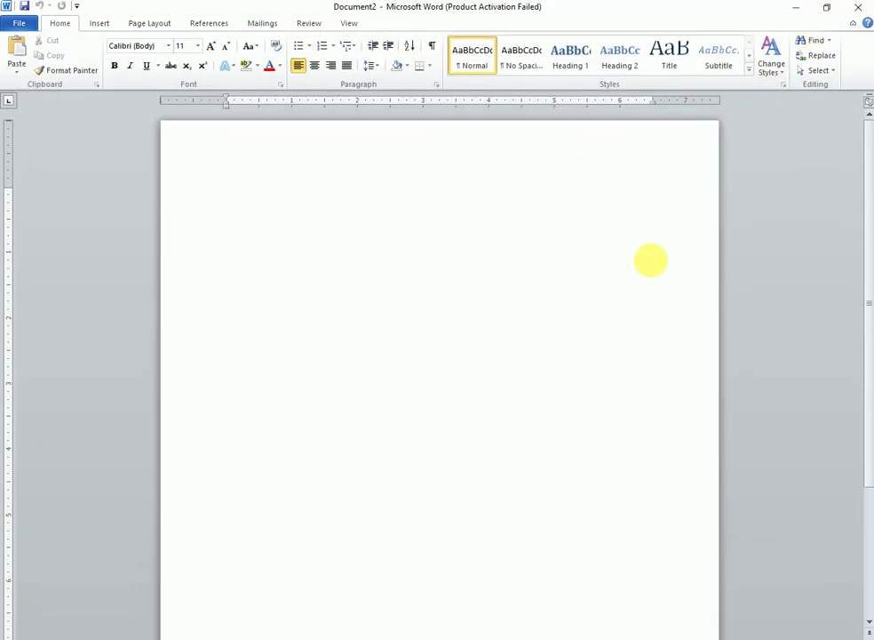
{"action": "left_click", "coordinate": [797, 8]}
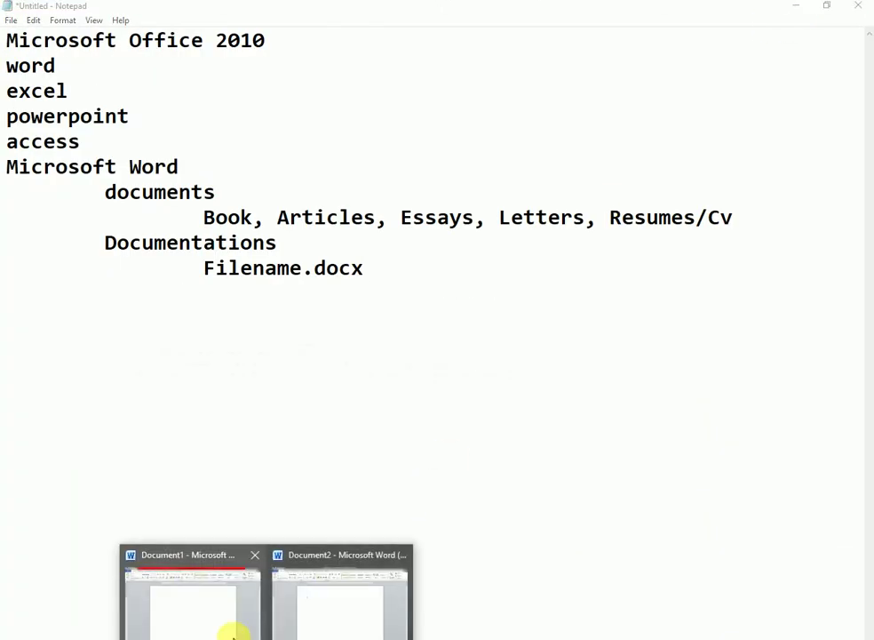
{"action": "left_click", "coordinate": [230, 630]}
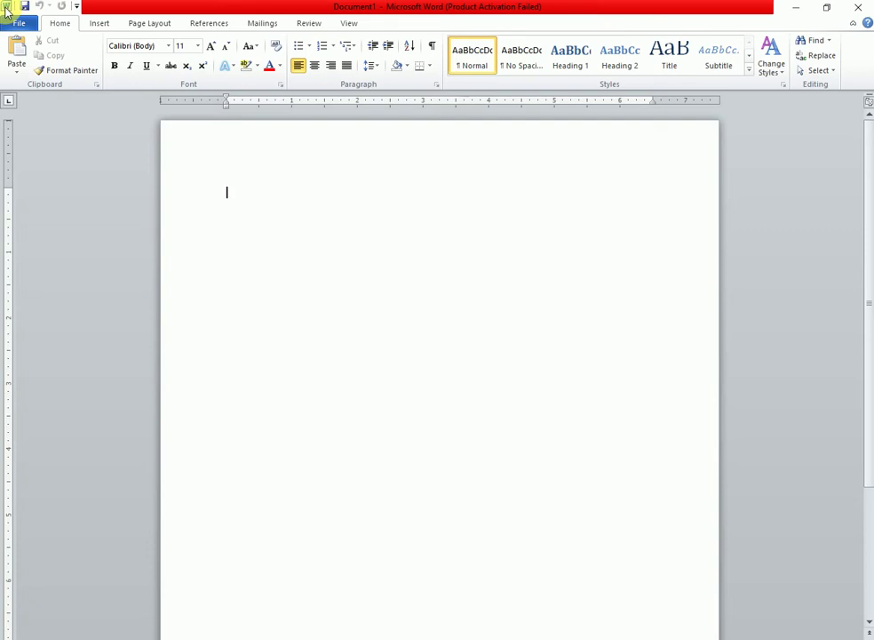
{"action": "left_click", "coordinate": [6, 9]}
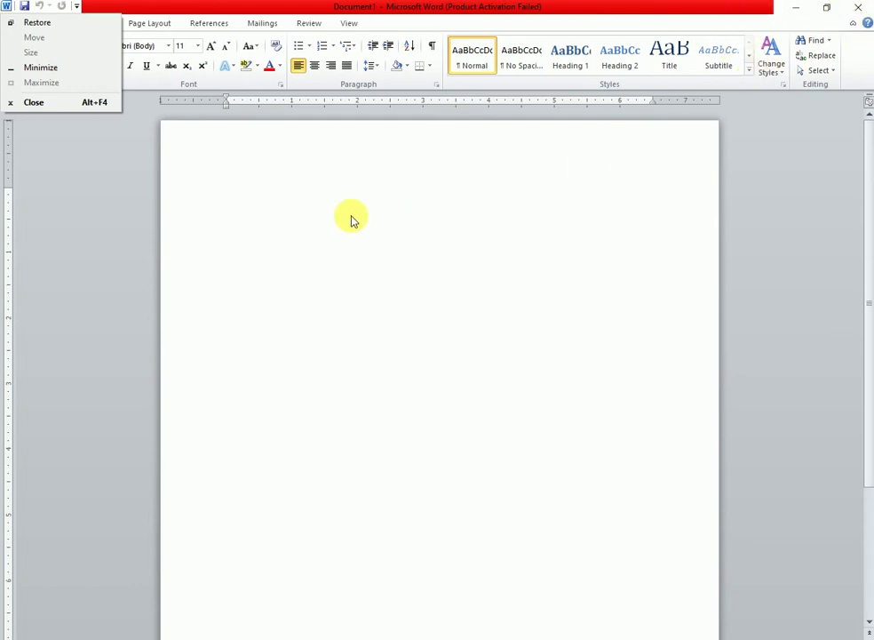
{"action": "left_click", "coordinate": [36, 196]}
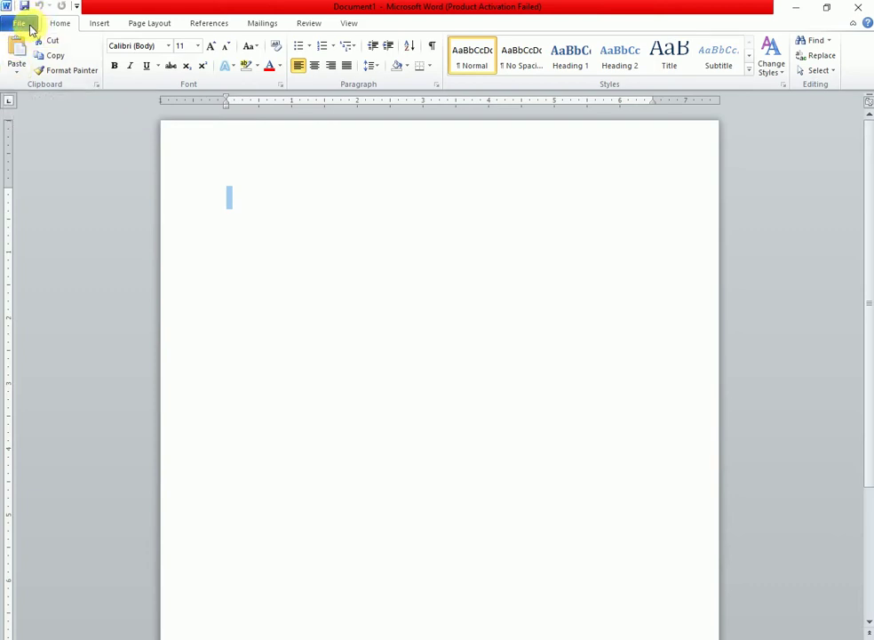
Step: Look through the File tab's Open dialog and Recent page, ending on the New template gallery
{"action": "left_click", "coordinate": [31, 30]}
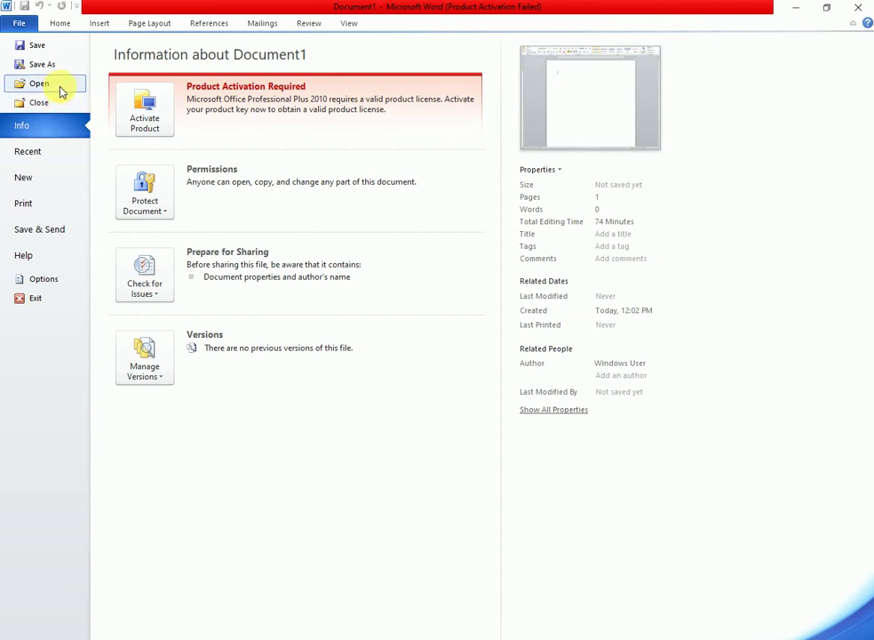
{"action": "left_click", "coordinate": [61, 86]}
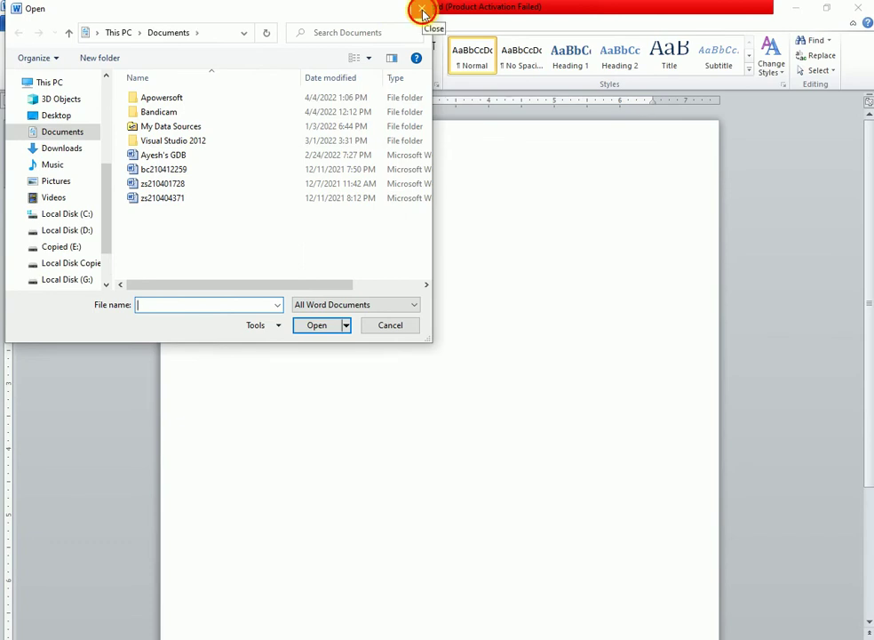
{"action": "left_click", "coordinate": [422, 11]}
{"action": "left_click", "coordinate": [20, 22]}
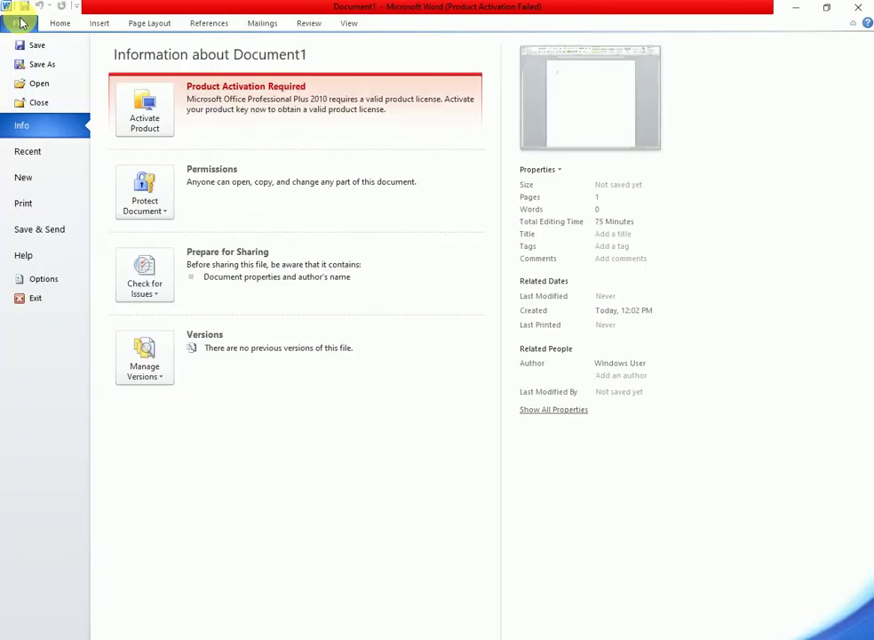
{"action": "left_click", "coordinate": [25, 158]}
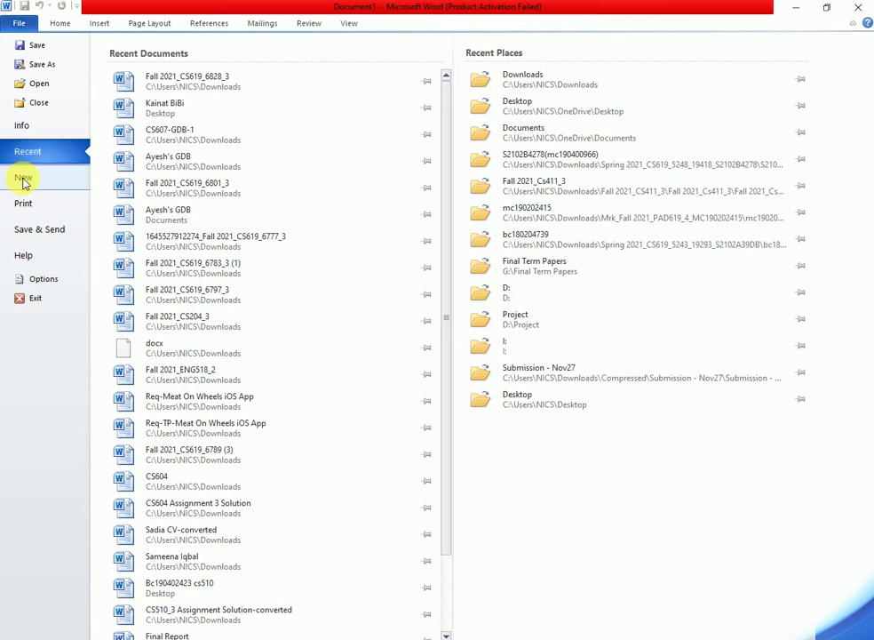
{"action": "left_click", "coordinate": [24, 181]}
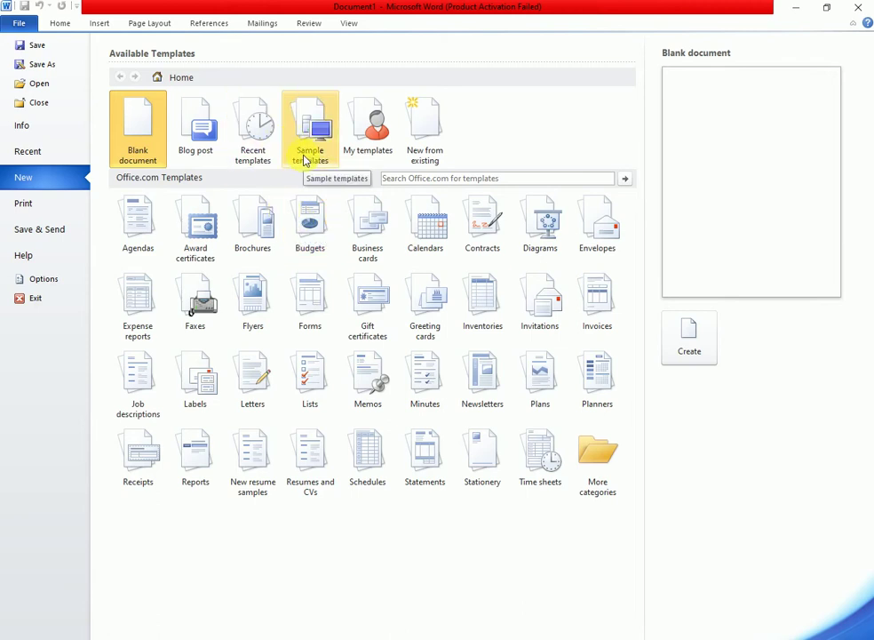
Step: Browse the Sample templates, then view Document1's Print page and preview
{"action": "left_click", "coordinate": [306, 162]}
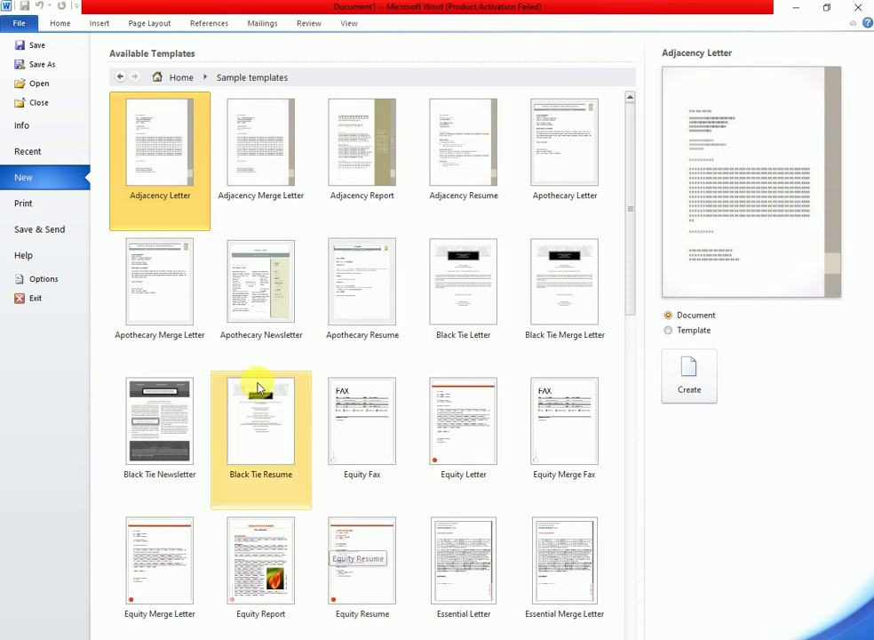
{"action": "left_click", "coordinate": [40, 212]}
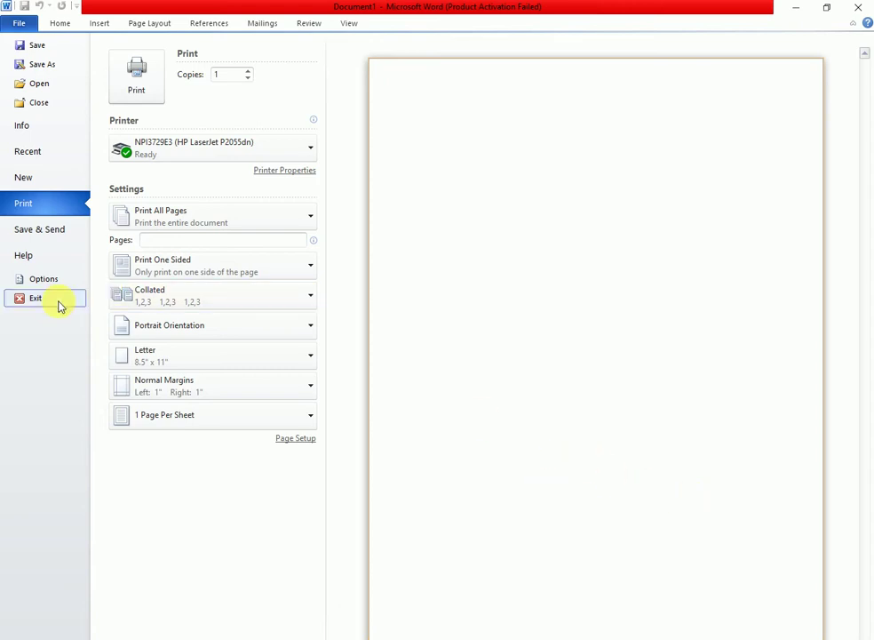
Step: Show the Save & Send page with its Send Using E-mail options
{"action": "left_click", "coordinate": [45, 233]}
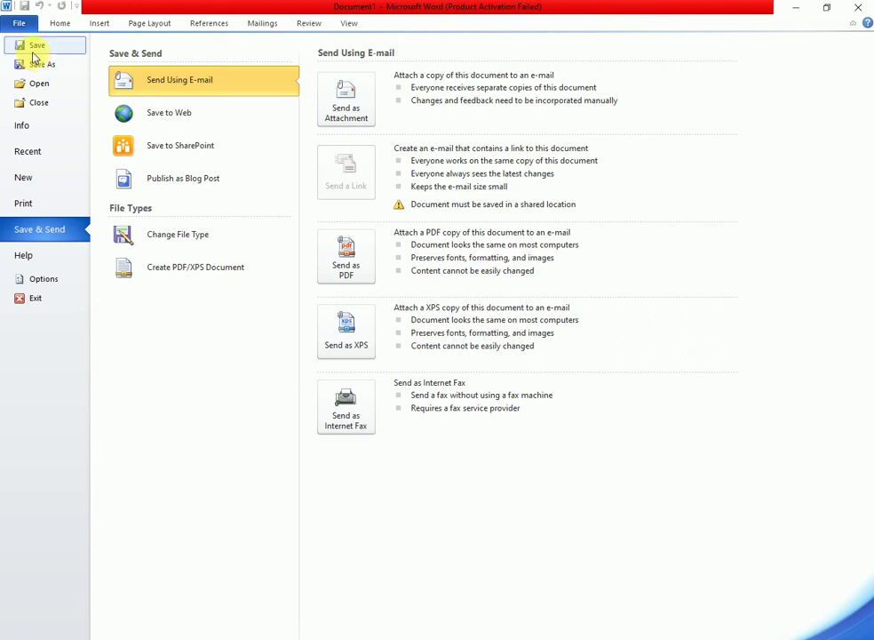
Step: Close Backstage view to return to the blank Document1 on the Home ribbon
{"action": "left_click", "coordinate": [20, 21]}
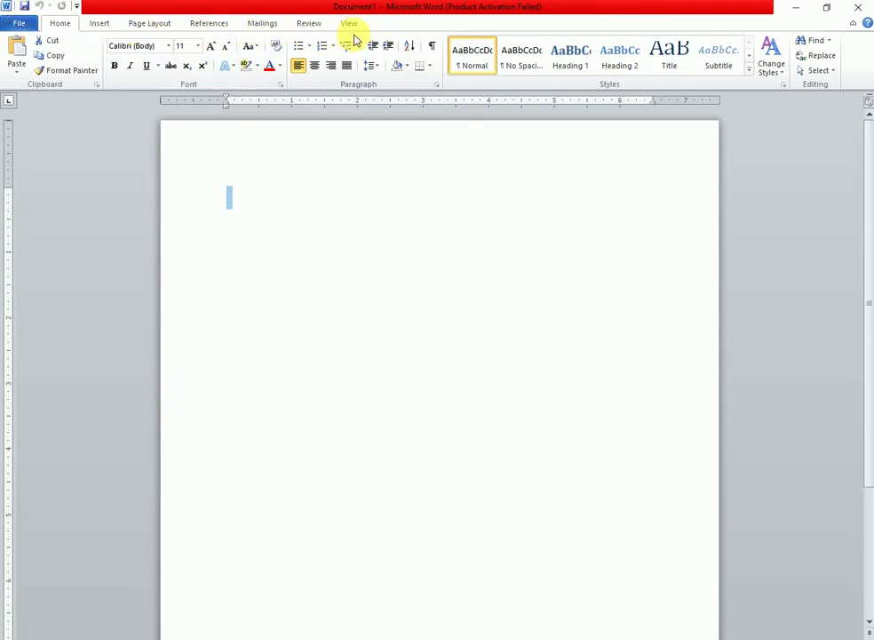
{"action": "left_click", "coordinate": [109, 24]}
{"action": "left_click", "coordinate": [142, 24]}
{"action": "left_click", "coordinate": [202, 25]}
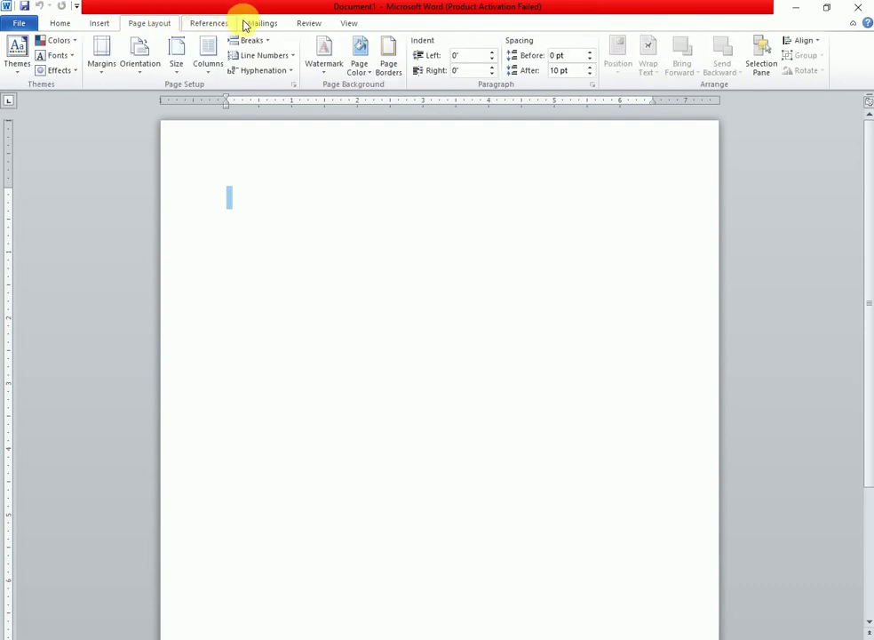
{"action": "left_click", "coordinate": [257, 25]}
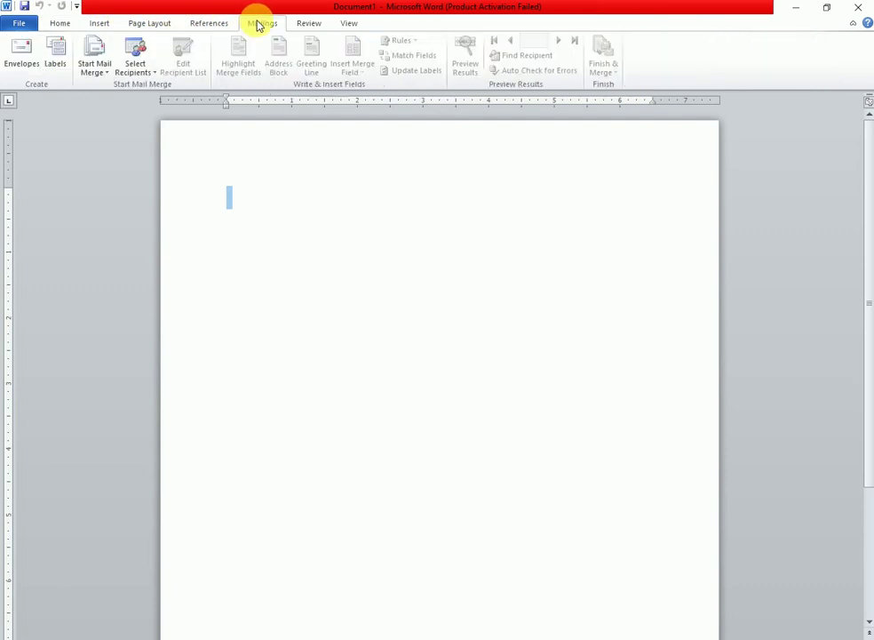
{"action": "left_click", "coordinate": [302, 23]}
{"action": "left_click", "coordinate": [348, 28]}
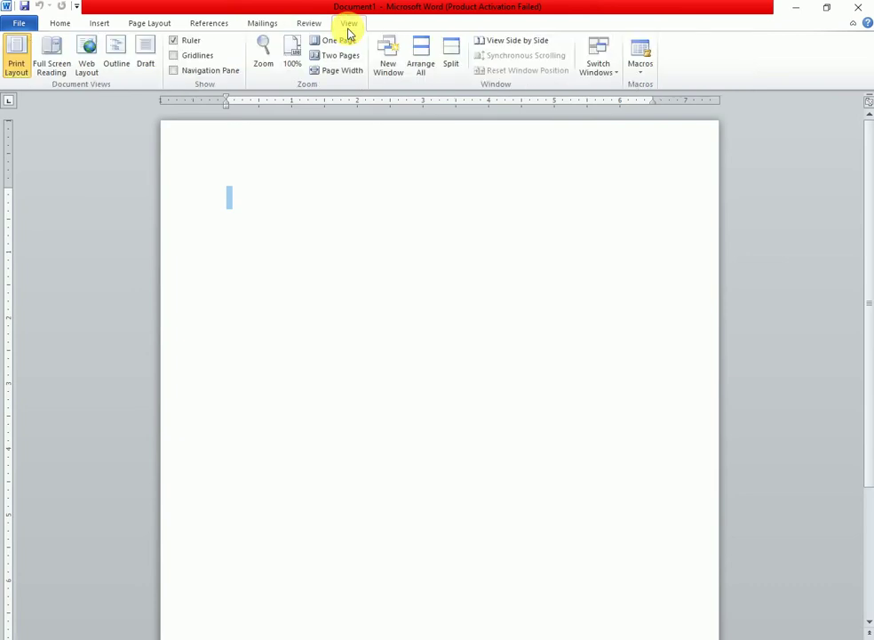
{"action": "left_click", "coordinate": [60, 24]}
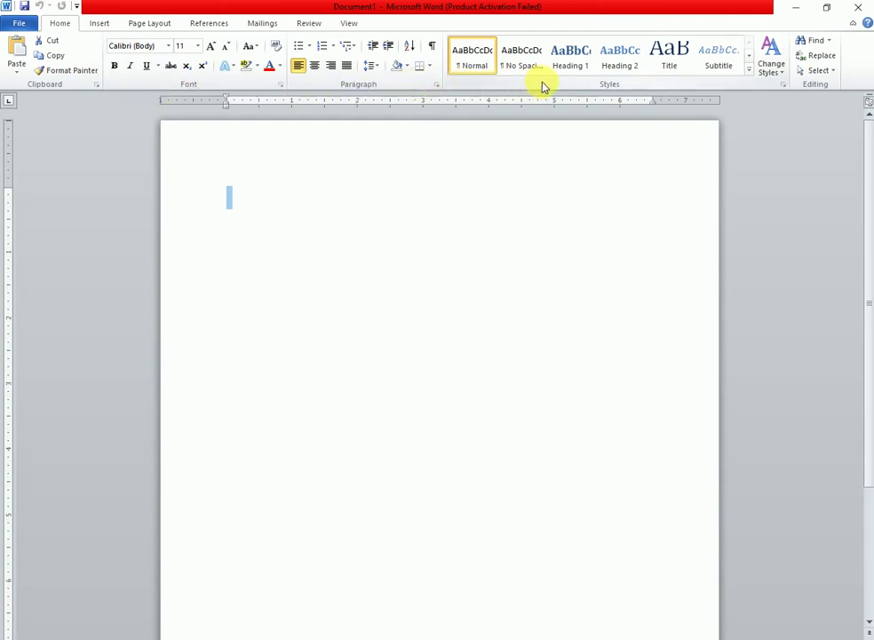
{"action": "left_click", "coordinate": [854, 24]}
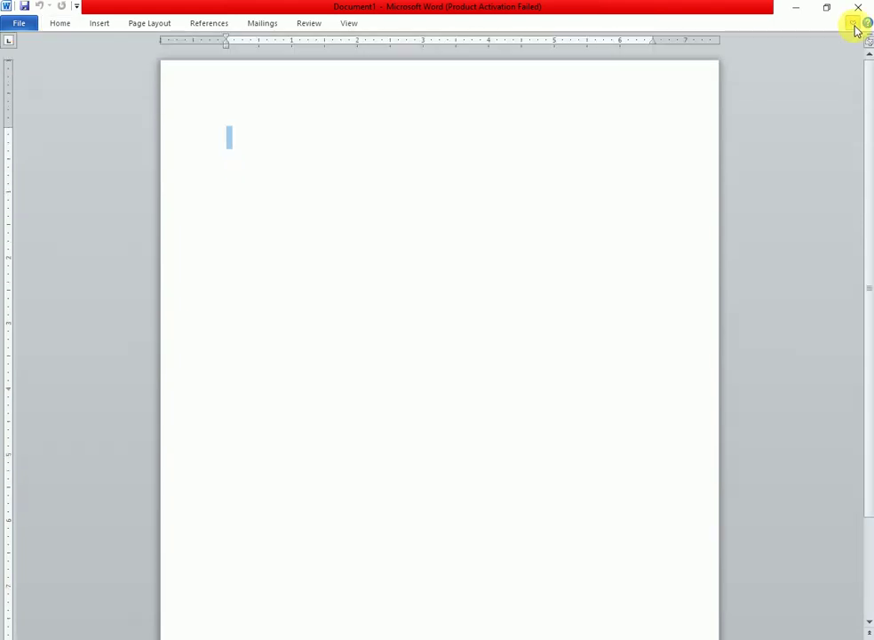
{"action": "left_click", "coordinate": [161, 28]}
{"action": "left_click", "coordinate": [209, 23]}
{"action": "left_click", "coordinate": [260, 24]}
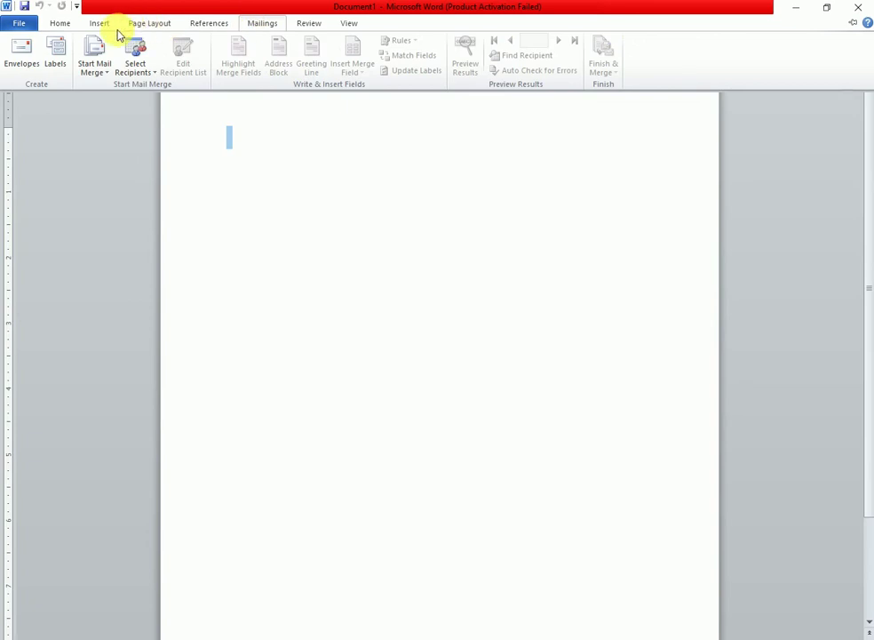
{"action": "left_click", "coordinate": [198, 152]}
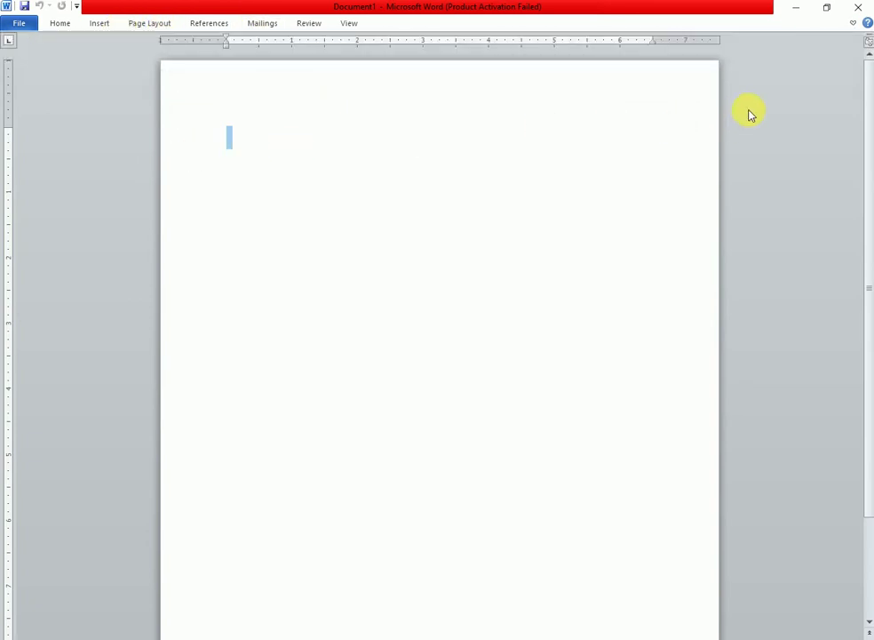
{"action": "left_click", "coordinate": [854, 26]}
{"action": "left_click", "coordinate": [855, 26]}
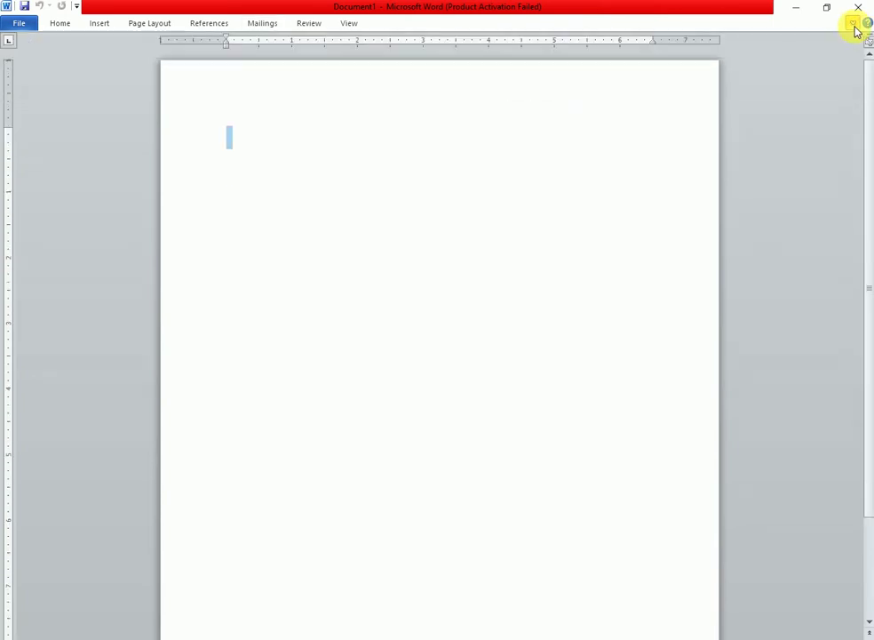
{"action": "left_click", "coordinate": [854, 27]}
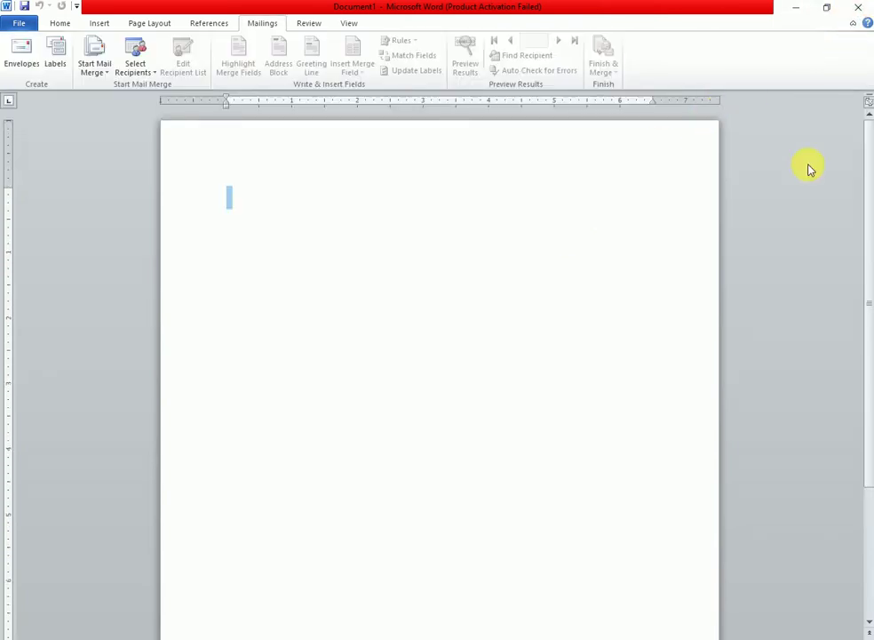
{"action": "left_click", "coordinate": [58, 24]}
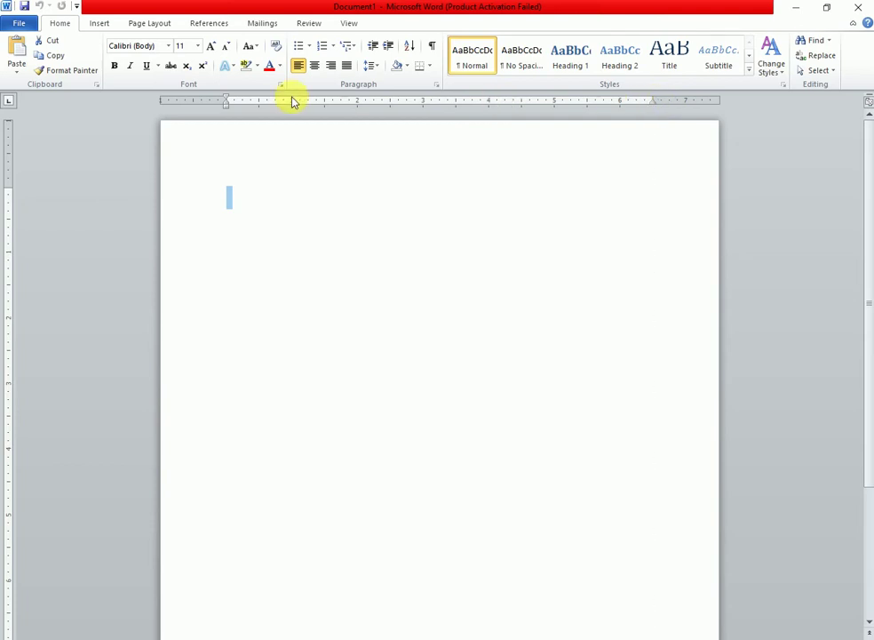
{"action": "left_click", "coordinate": [226, 104]}
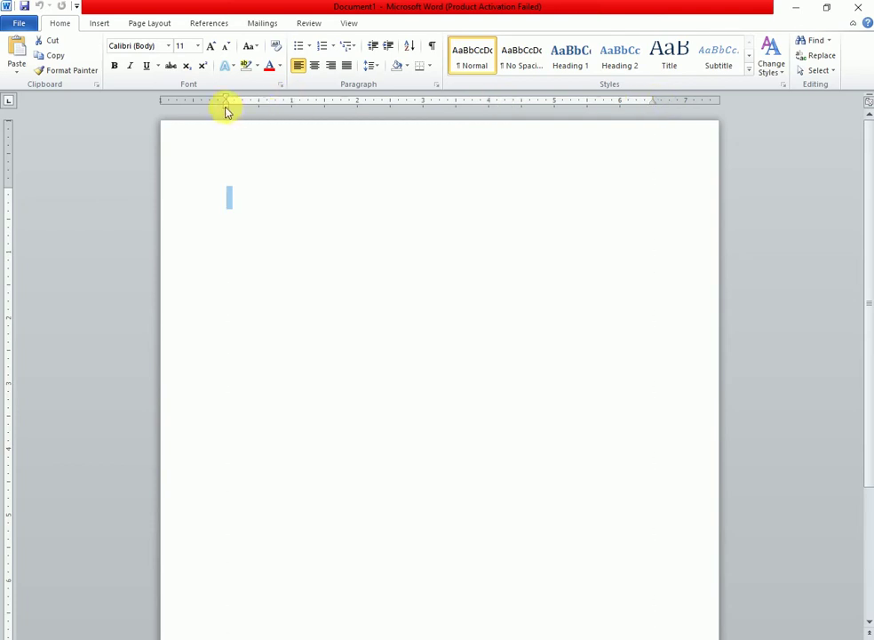
{"action": "left_click", "coordinate": [9, 191]}
{"action": "scroll", "coordinate": [256, 495], "scroll_direction": "down", "scroll_amount": 3}
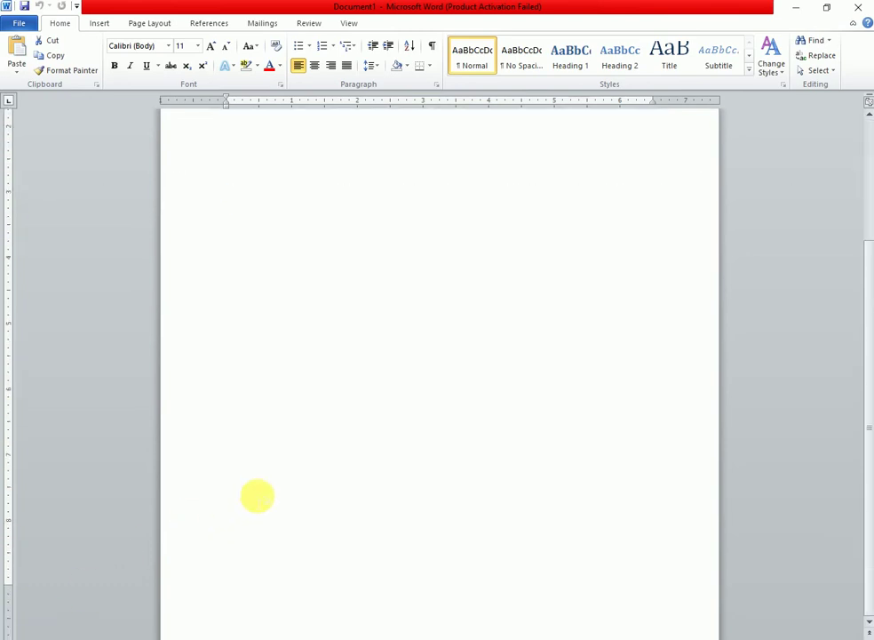
{"action": "left_click", "coordinate": [16, 587]}
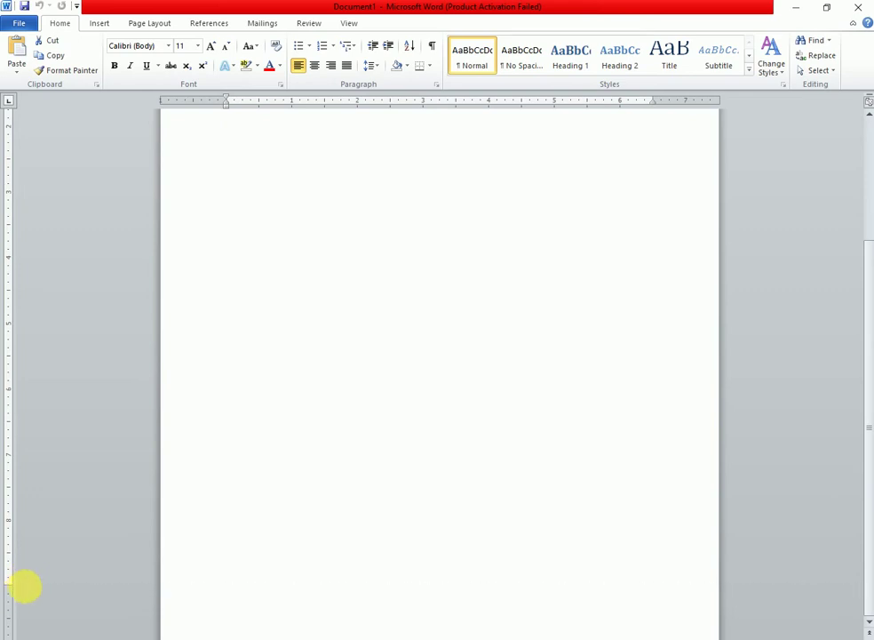
{"action": "scroll", "coordinate": [269, 545], "scroll_direction": "up", "scroll_amount": 3}
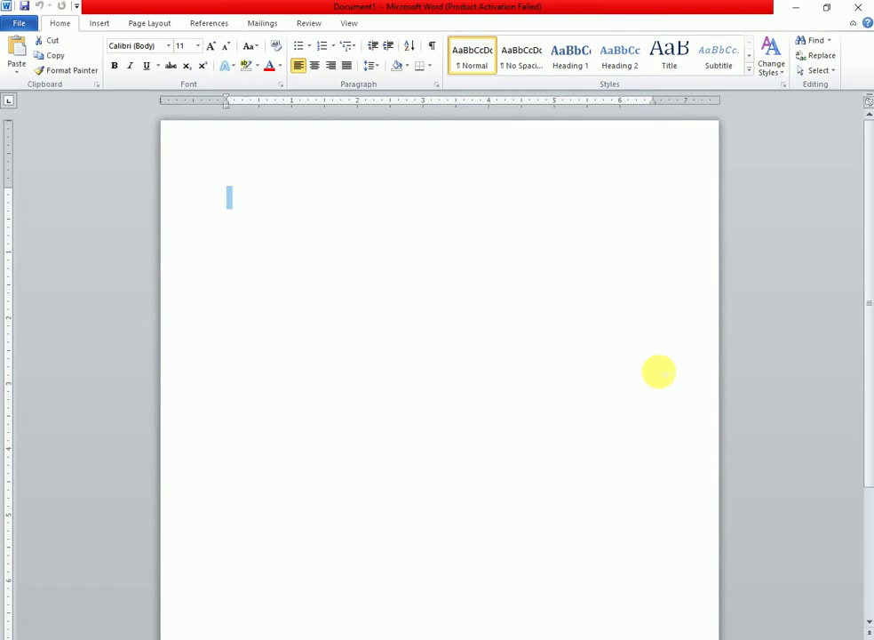
{"action": "left_click", "coordinate": [237, 204]}
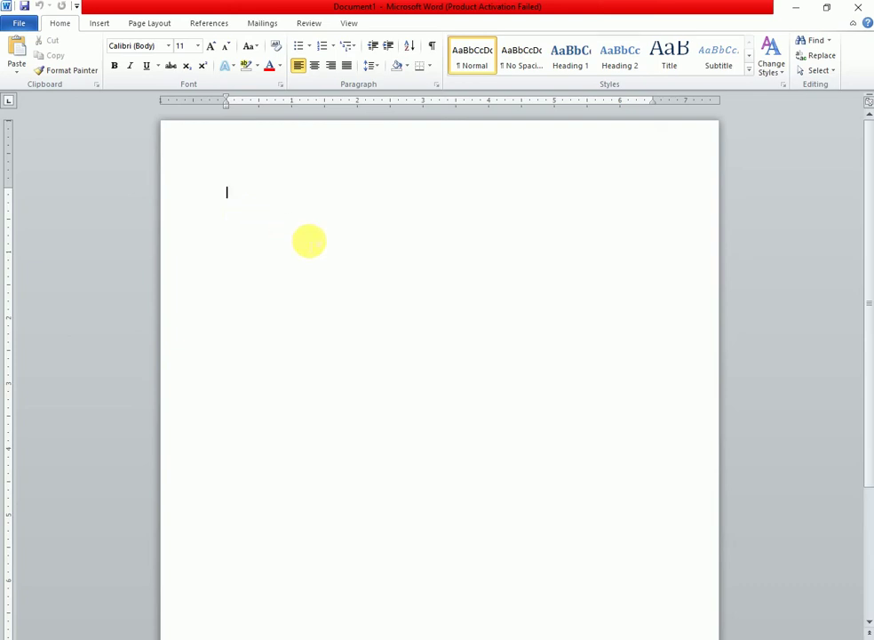
Step: Restore the Word window down, move it over the Notepad notes, and enlarge it slightly
{"action": "left_click", "coordinate": [827, 13]}
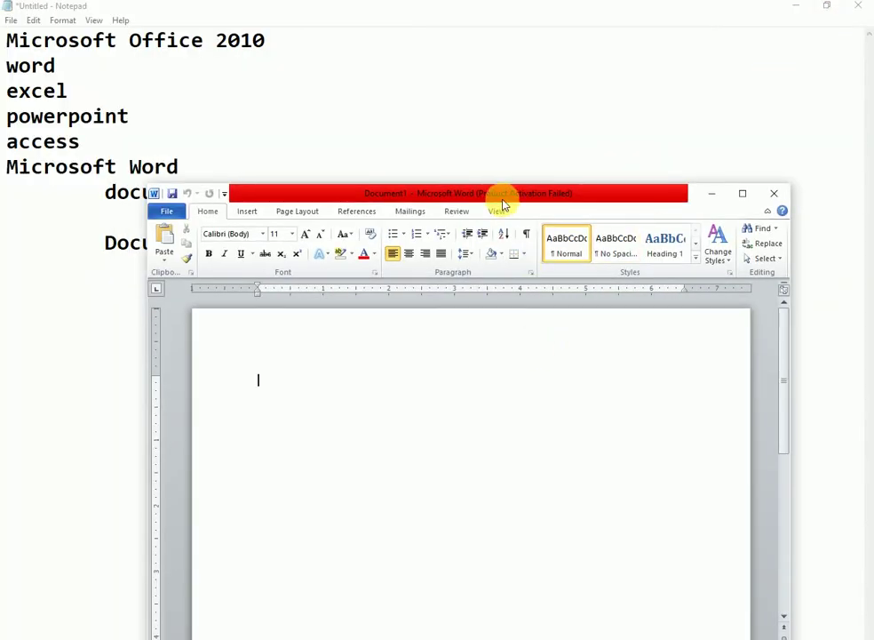
{"action": "mouse_move", "coordinate": [501, 200]}
{"action": "left_mouse_down"}
{"action": "mouse_move", "coordinate": [470, 108]}
{"action": "mouse_move", "coordinate": [462, 36]}
{"action": "left_mouse_up"}
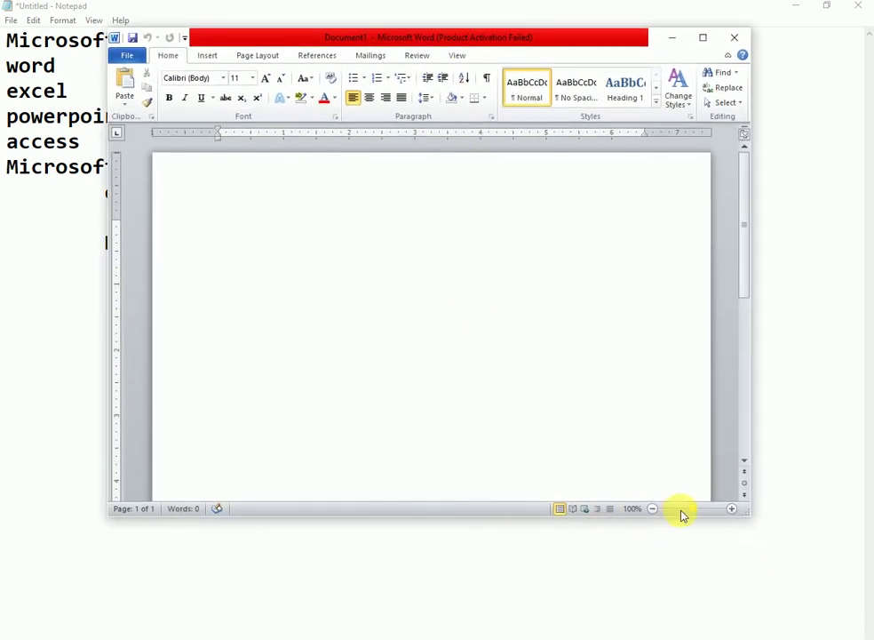
{"action": "left_click_drag", "start_coordinate": [753, 524], "coordinate": [802, 607]}
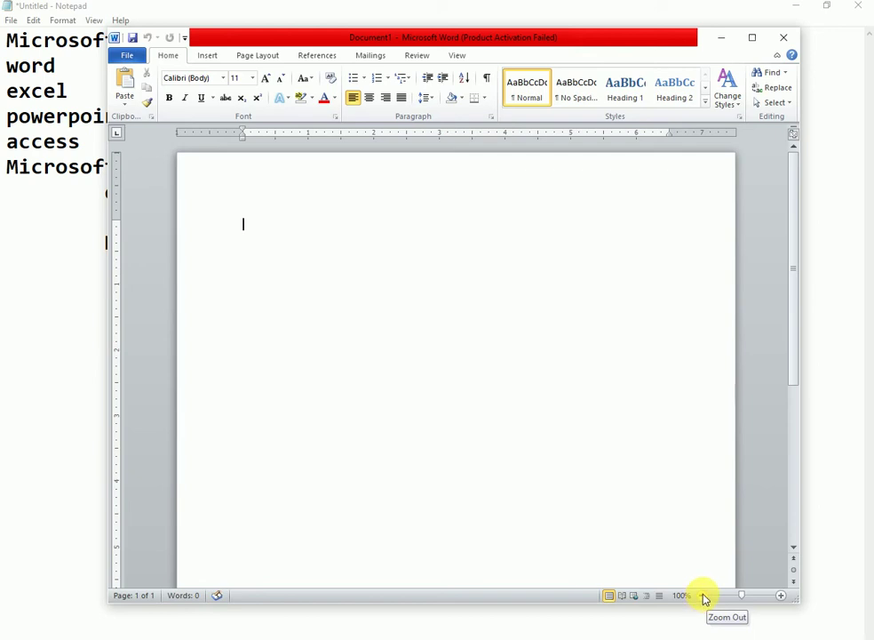
{"action": "left_click", "coordinate": [701, 595]}
{"action": "left_click", "coordinate": [701, 596]}
{"action": "left_click", "coordinate": [701, 595]}
{"action": "left_click", "coordinate": [701, 595]}
{"action": "left_click", "coordinate": [701, 595]}
{"action": "left_click", "coordinate": [701, 596]}
{"action": "left_click", "coordinate": [701, 595]}
{"action": "left_click", "coordinate": [701, 595]}
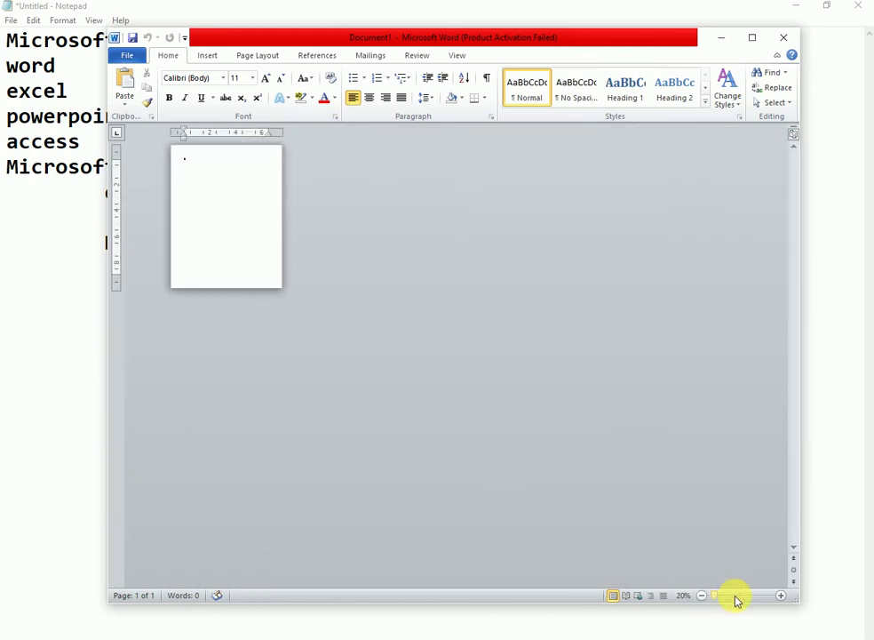
{"action": "left_click", "coordinate": [781, 595]}
{"action": "left_click", "coordinate": [780, 595]}
{"action": "left_click", "coordinate": [781, 595]}
{"action": "left_click", "coordinate": [781, 595]}
{"action": "left_click", "coordinate": [781, 595]}
{"action": "left_click", "coordinate": [781, 595]}
{"action": "left_click", "coordinate": [781, 595]}
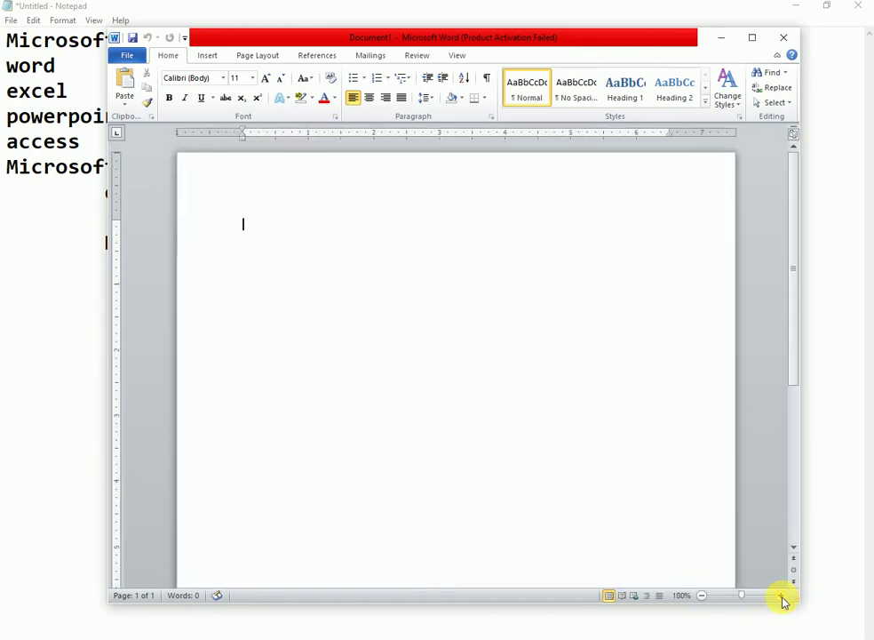
{"action": "left_click", "coordinate": [781, 595]}
{"action": "left_click", "coordinate": [780, 595]}
{"action": "left_click", "coordinate": [781, 595]}
{"action": "left_click", "coordinate": [781, 595]}
{"action": "left_click", "coordinate": [781, 595]}
{"action": "left_click", "coordinate": [780, 595]}
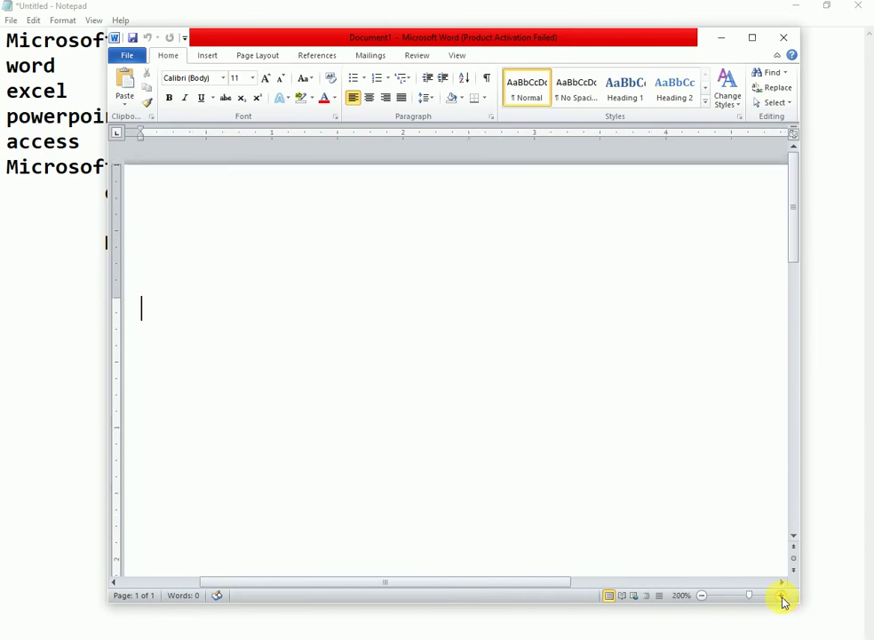
{"action": "left_click", "coordinate": [781, 595]}
{"action": "left_click", "coordinate": [780, 596]}
{"action": "left_click", "coordinate": [780, 595]}
{"action": "left_click", "coordinate": [780, 596]}
{"action": "left_click", "coordinate": [781, 595]}
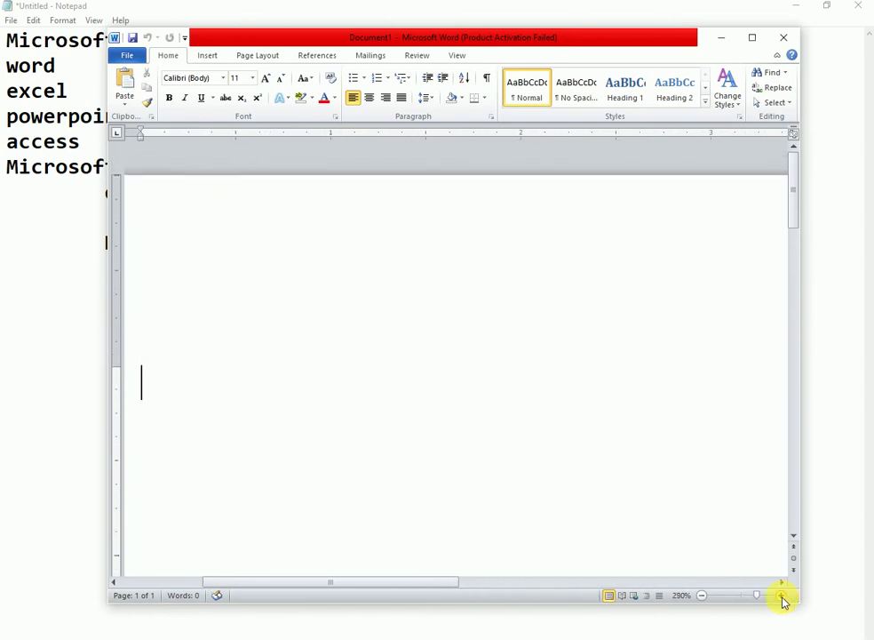
{"action": "left_click", "coordinate": [781, 595]}
{"action": "left_click", "coordinate": [781, 595]}
{"action": "left_click", "coordinate": [781, 595]}
{"action": "left_click", "coordinate": [781, 595]}
{"action": "left_click", "coordinate": [781, 595]}
{"action": "left_click", "coordinate": [781, 595]}
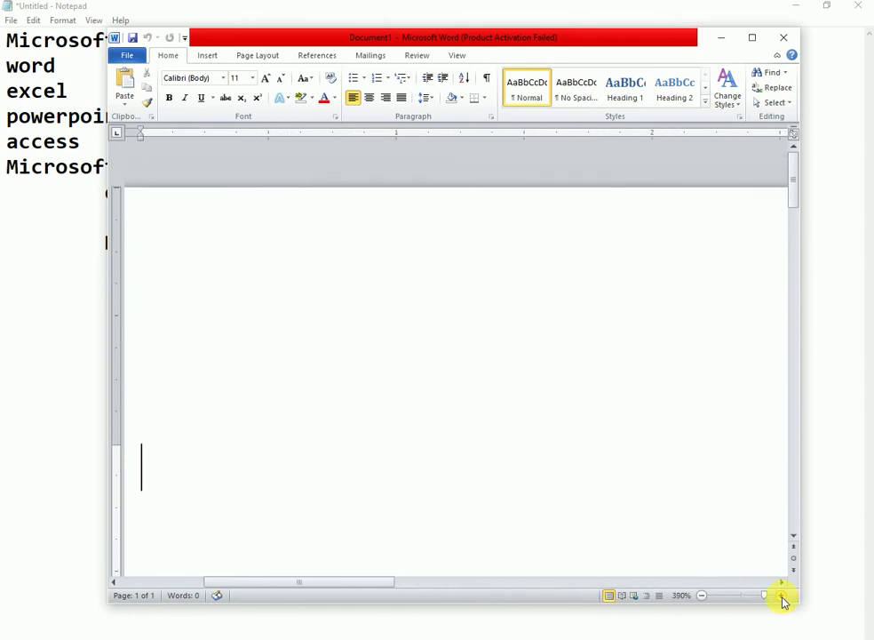
{"action": "left_click", "coordinate": [781, 595]}
{"action": "left_click", "coordinate": [781, 595]}
{"action": "left_click", "coordinate": [781, 596]}
{"action": "left_click", "coordinate": [781, 595]}
{"action": "left_click", "coordinate": [781, 595]}
{"action": "left_click", "coordinate": [781, 595]}
{"action": "left_click", "coordinate": [781, 596]}
{"action": "left_click", "coordinate": [781, 595]}
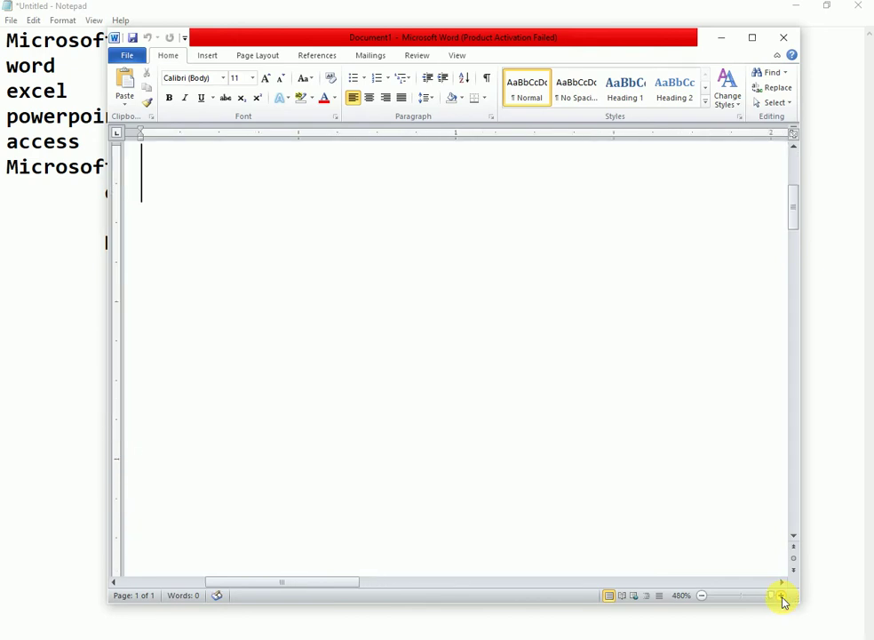
{"action": "left_click", "coordinate": [781, 596]}
{"action": "left_click", "coordinate": [781, 595]}
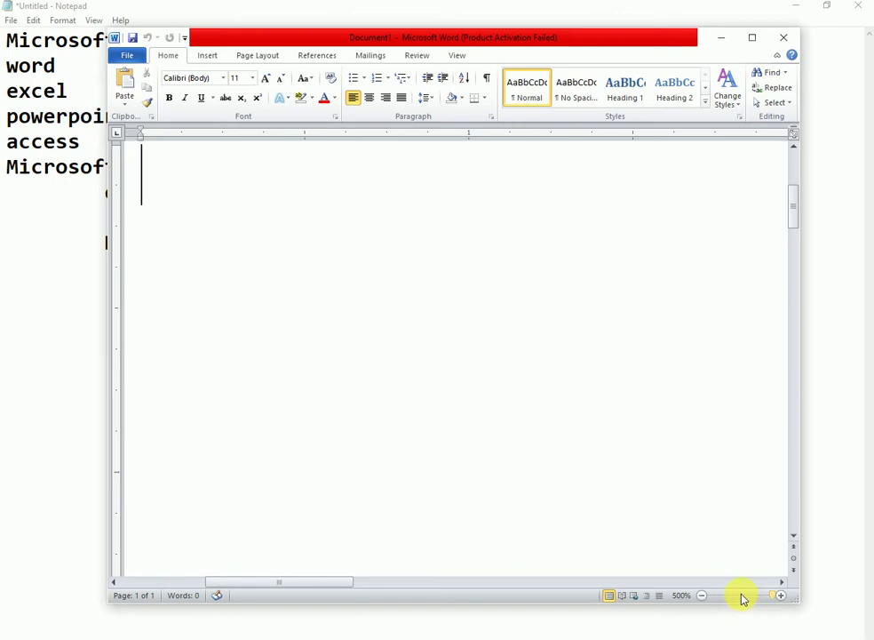
{"action": "left_click", "coordinate": [742, 595]}
{"action": "left_click", "coordinate": [779, 595]}
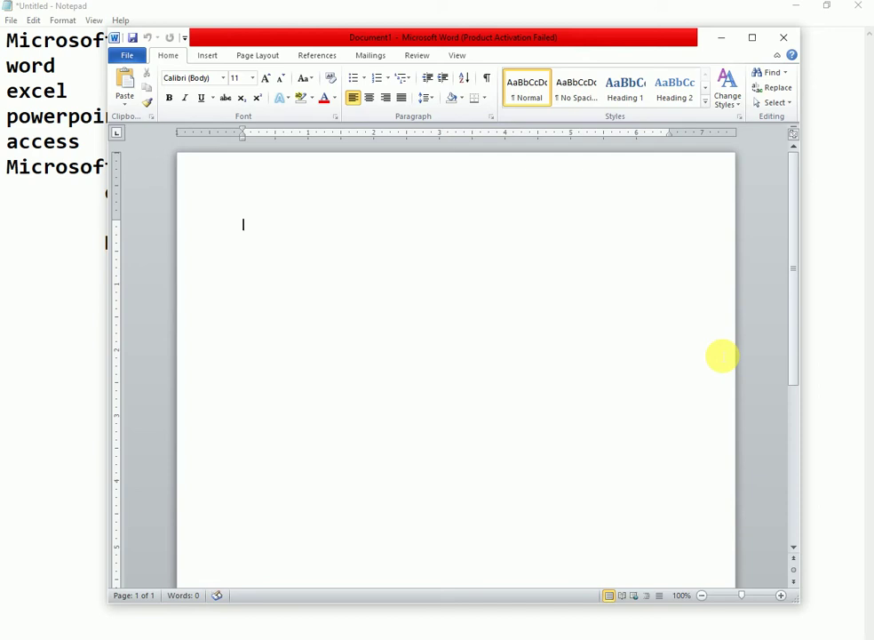
Step: Maximize the window and type Title Bar, File Menu and Tabs on separate lines
{"action": "left_click", "coordinate": [754, 38]}
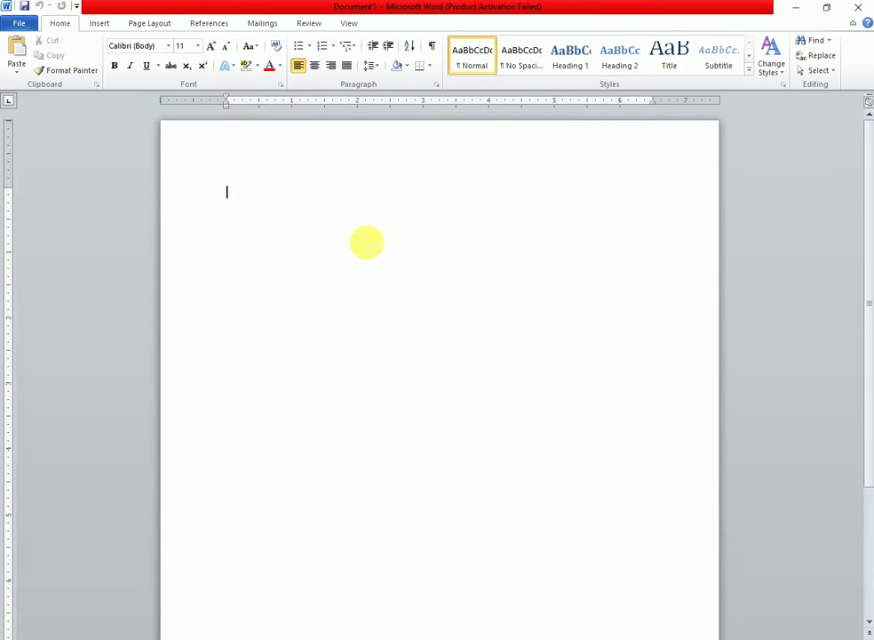
{"action": "type", "text": "Ti"}
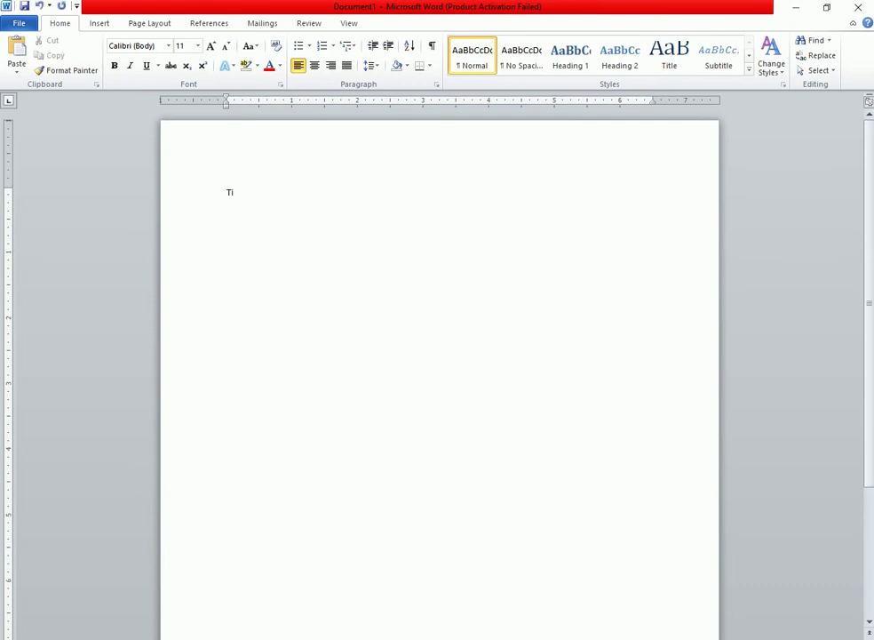
{"action": "type", "text": "tle Ba"}
{"action": "type", "text": "r"}
{"action": "key", "text": "Return"}
{"action": "type", "text": "File"}
{"action": "type", "text": " Menu"}
{"action": "key", "text": "Return"}
{"action": "type", "text": "T"}
{"action": "type", "text": "abs"}
{"action": "key", "text": "Return"}
Step: Add Ribbons, with an indented Groups line beneath it
{"action": "type", "text": "Ribbo"}
{"action": "type", "text": "ns"}
{"action": "key", "text": "Return"}
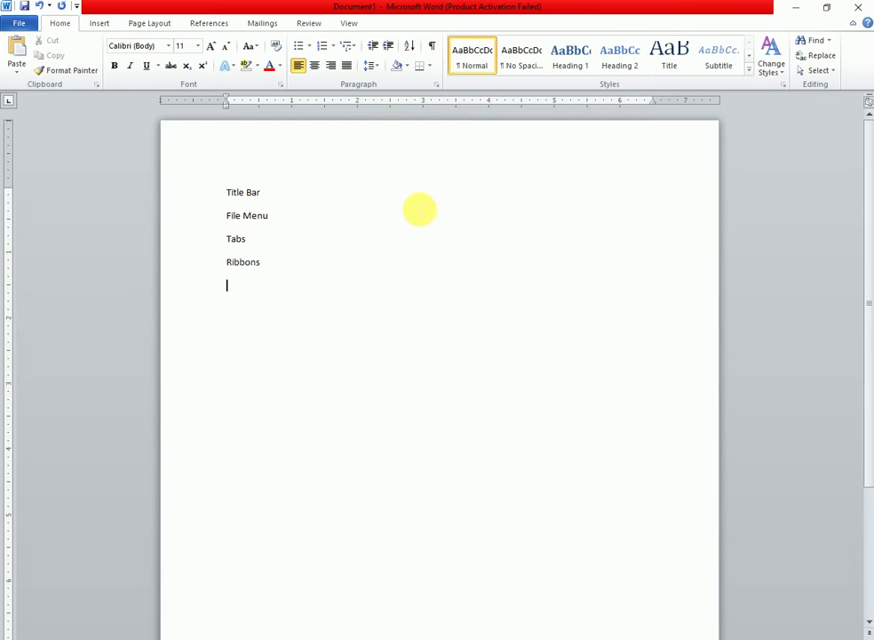
{"action": "key", "text": "Tab"}
{"action": "type", "text": "Gr"}
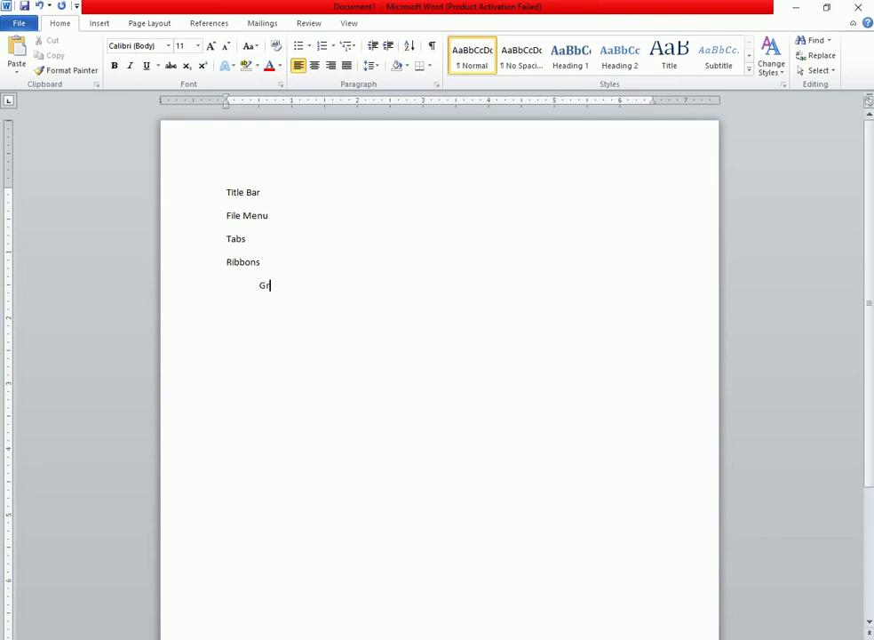
{"action": "type", "text": "oup"}
{"action": "type", "text": "s"}
{"action": "key", "text": "Return"}
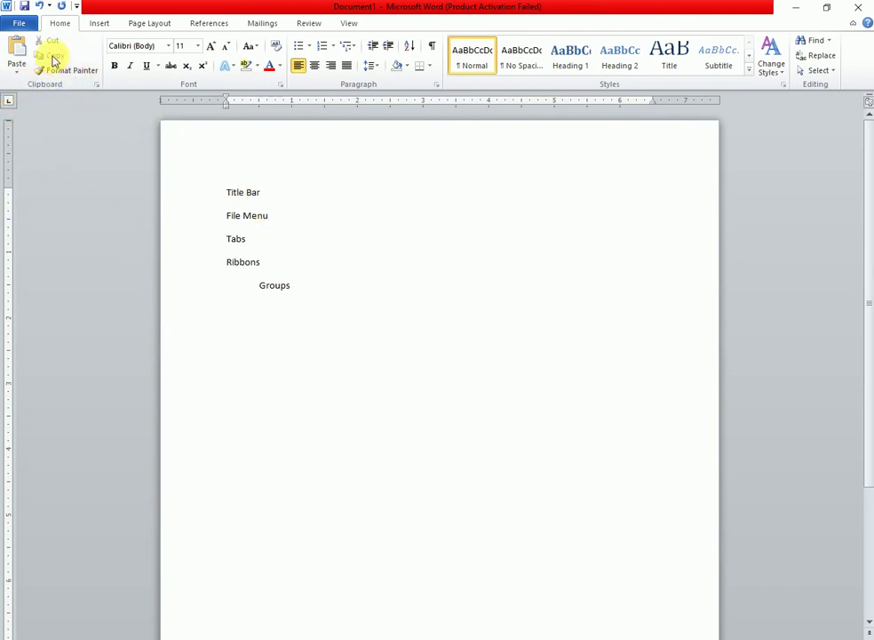
Step: Copy the first-line Title Bar onto the empty line below Groups, then reselect the original
{"action": "left_click_drag", "start_coordinate": [227, 193], "coordinate": [254, 195]}
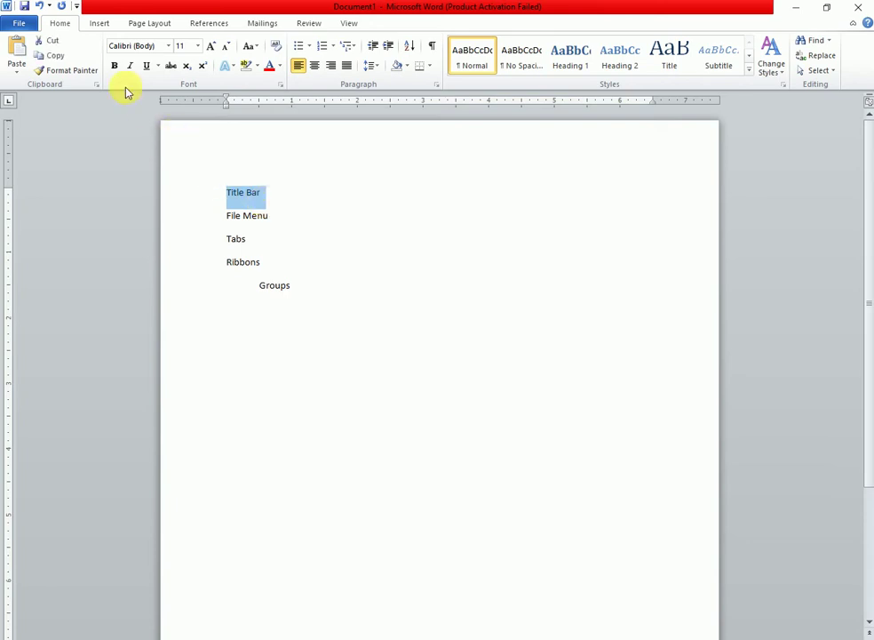
{"action": "left_click", "coordinate": [58, 61]}
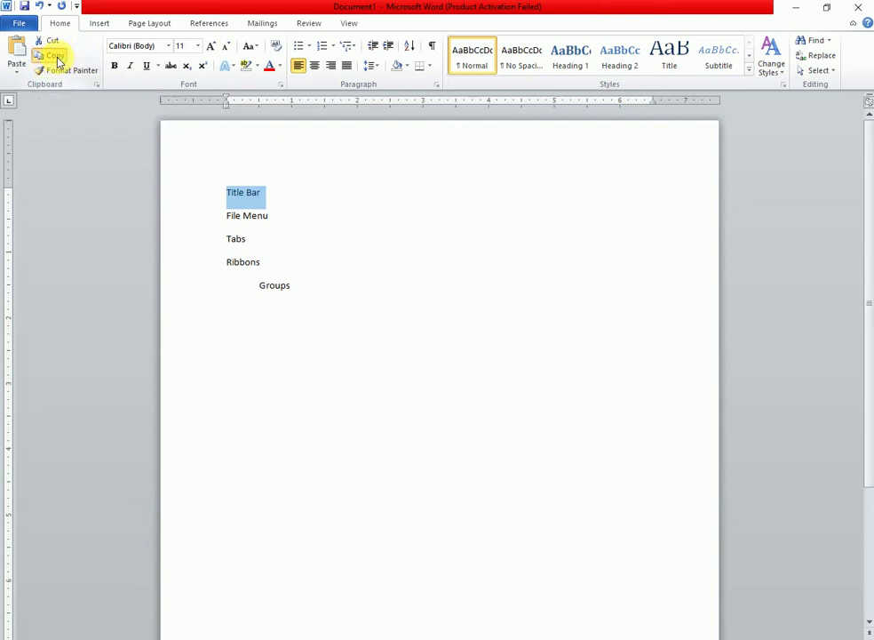
{"action": "left_click", "coordinate": [248, 309]}
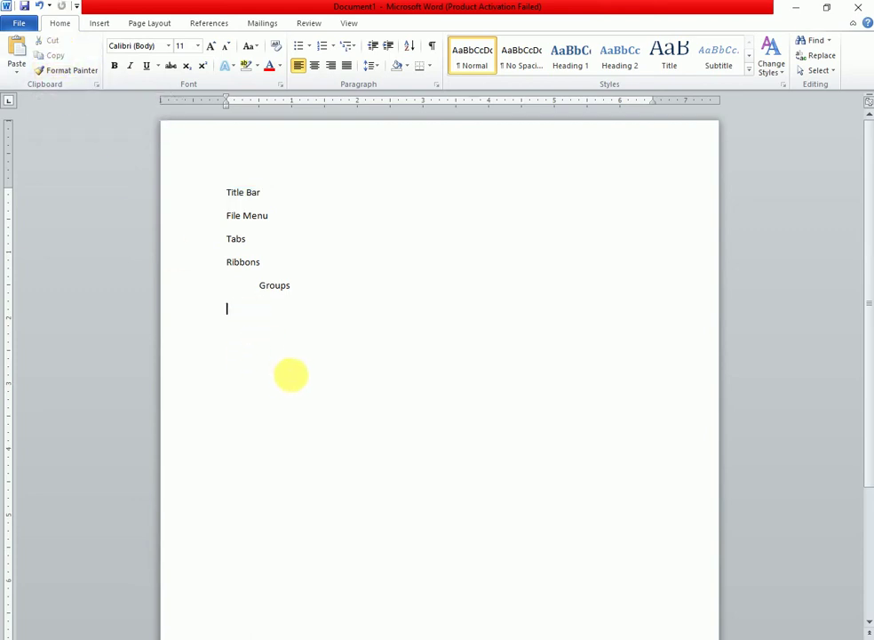
{"action": "left_click", "coordinate": [16, 51]}
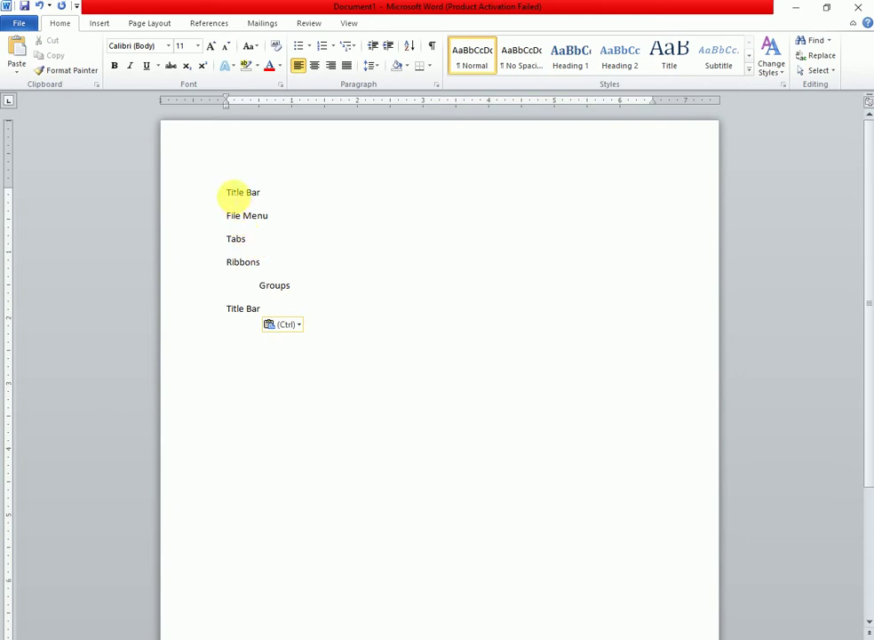
{"action": "left_click_drag", "start_coordinate": [227, 190], "coordinate": [275, 195]}
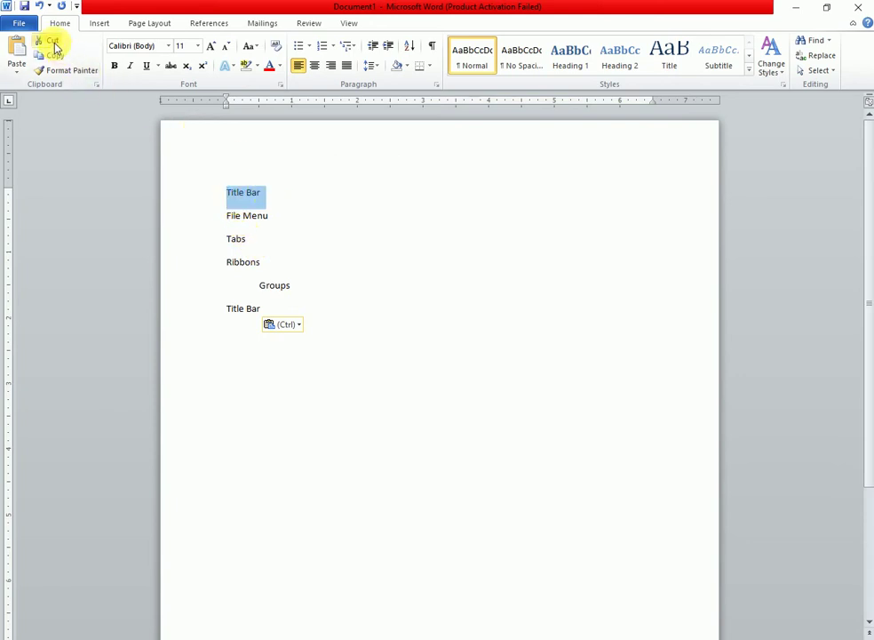
Step: Cut Title Bar from the top line and paste it below the copied Title Bar
{"action": "left_click", "coordinate": [51, 42]}
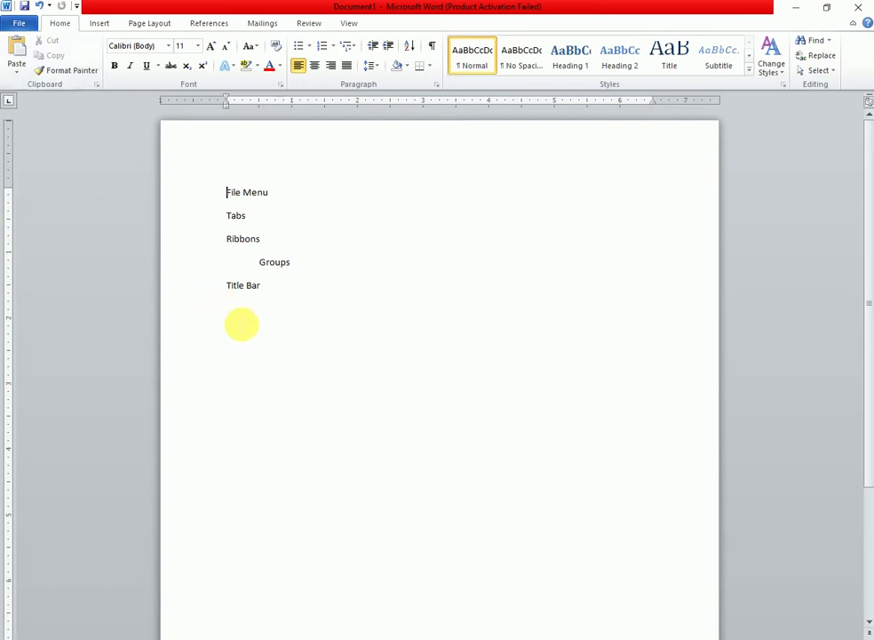
{"action": "left_click", "coordinate": [232, 311]}
{"action": "left_click", "coordinate": [13, 55]}
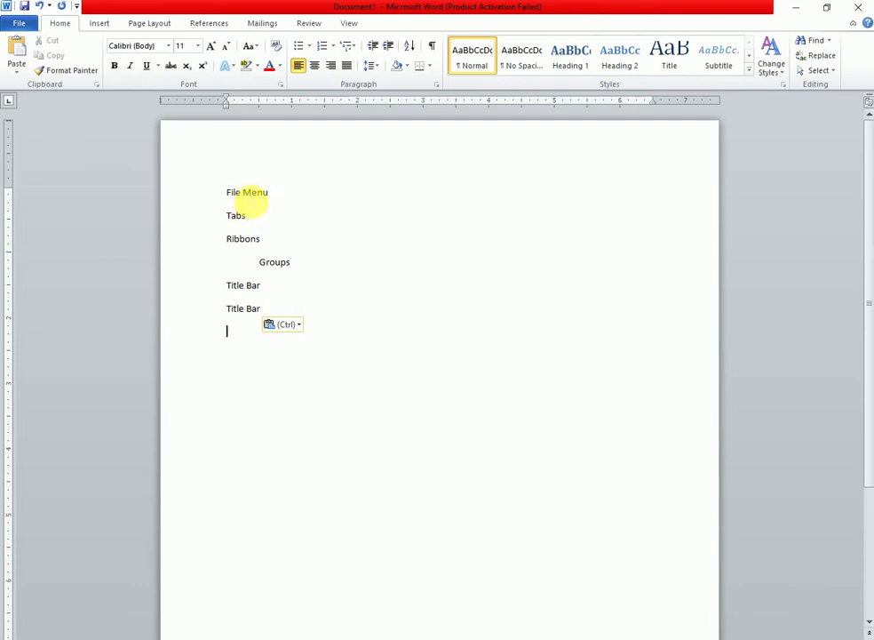
Step: Select the File Menu line and, after trying Algerian and Arial Black, set it in Brush Script MT
{"action": "left_click_drag", "start_coordinate": [228, 191], "coordinate": [269, 195]}
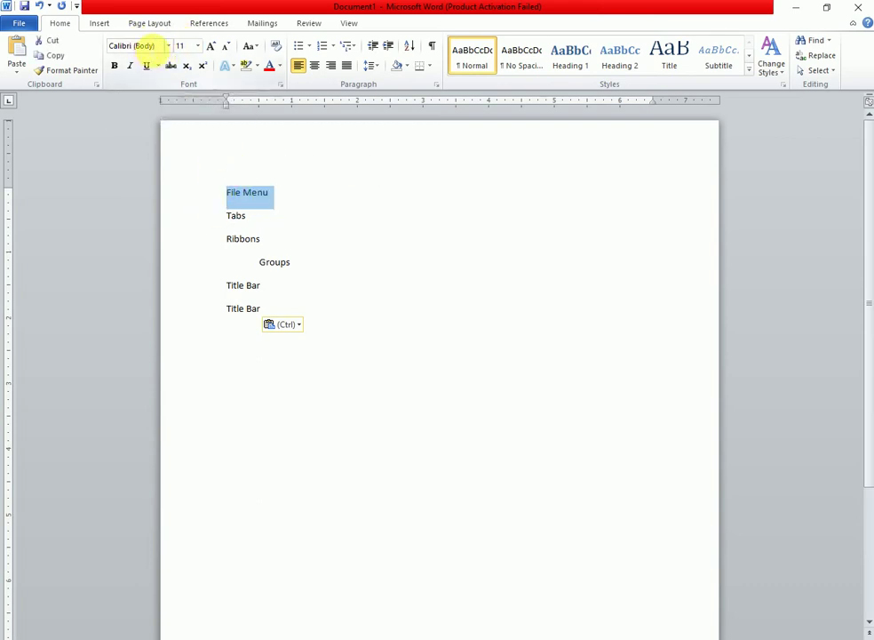
{"action": "left_click", "coordinate": [168, 46]}
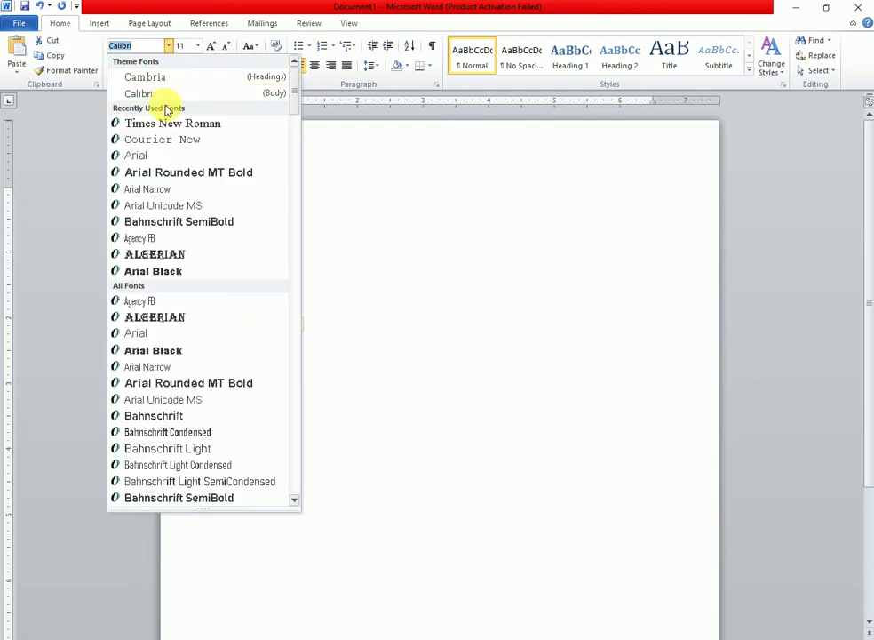
{"action": "left_click", "coordinate": [158, 255]}
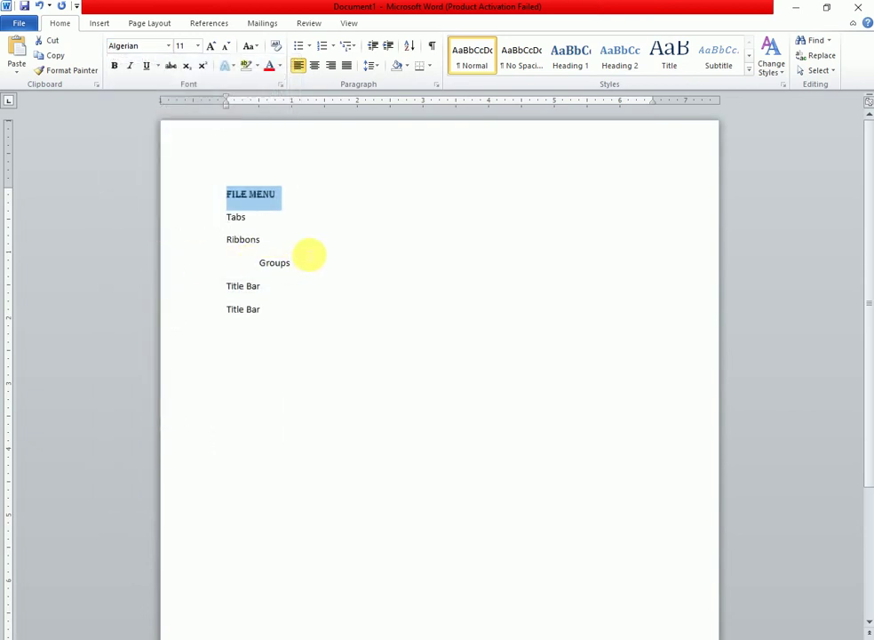
{"action": "left_click", "coordinate": [167, 46]}
{"action": "left_click", "coordinate": [160, 350]}
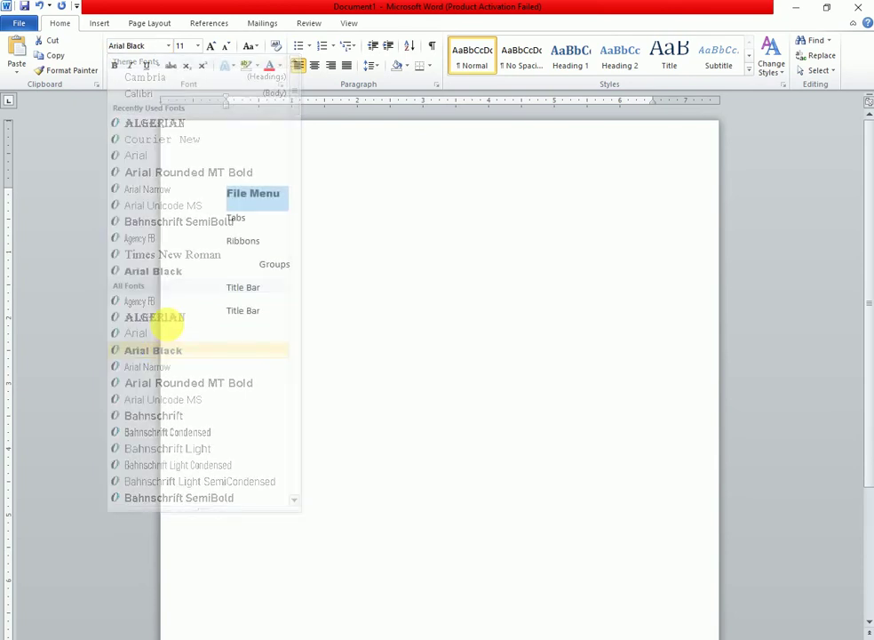
{"action": "left_click", "coordinate": [168, 46]}
{"action": "scroll", "coordinate": [157, 277], "scroll_direction": "down", "scroll_amount": 5}
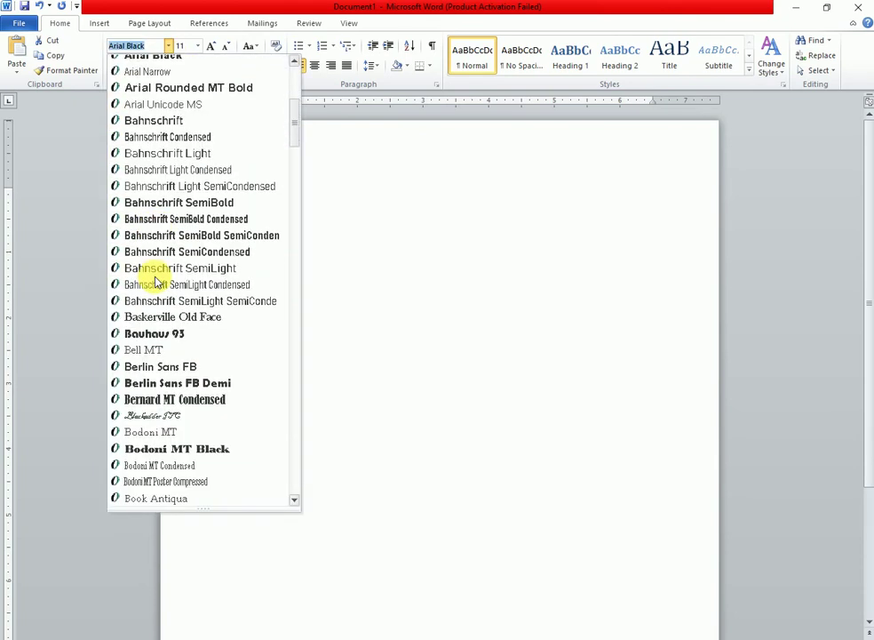
{"action": "scroll", "coordinate": [155, 282], "scroll_direction": "down", "scroll_amount": 3}
{"action": "scroll", "coordinate": [154, 283], "scroll_direction": "down", "scroll_amount": 3}
{"action": "left_click", "coordinate": [152, 300]}
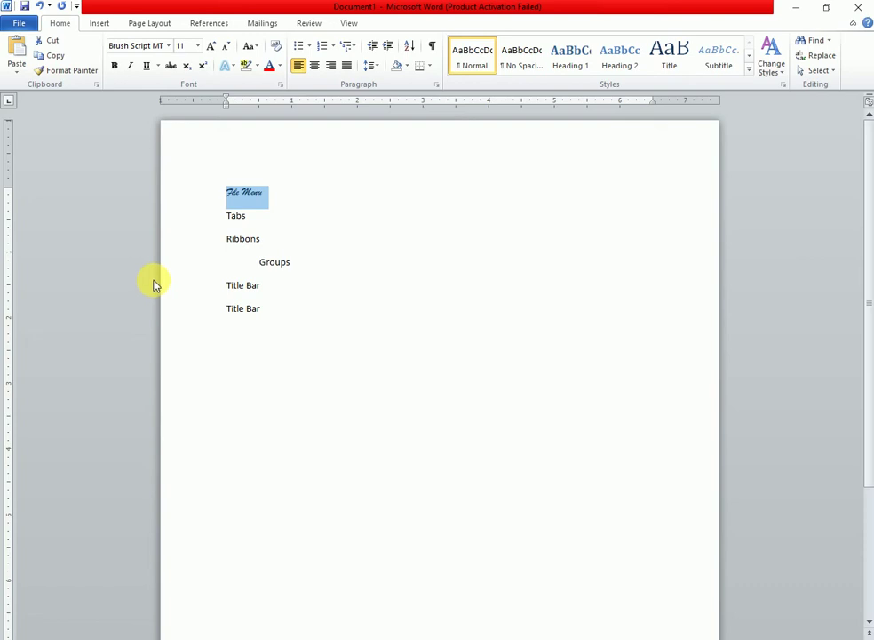
Step: Set the File Menu heading size to 72
{"action": "left_click", "coordinate": [198, 46]}
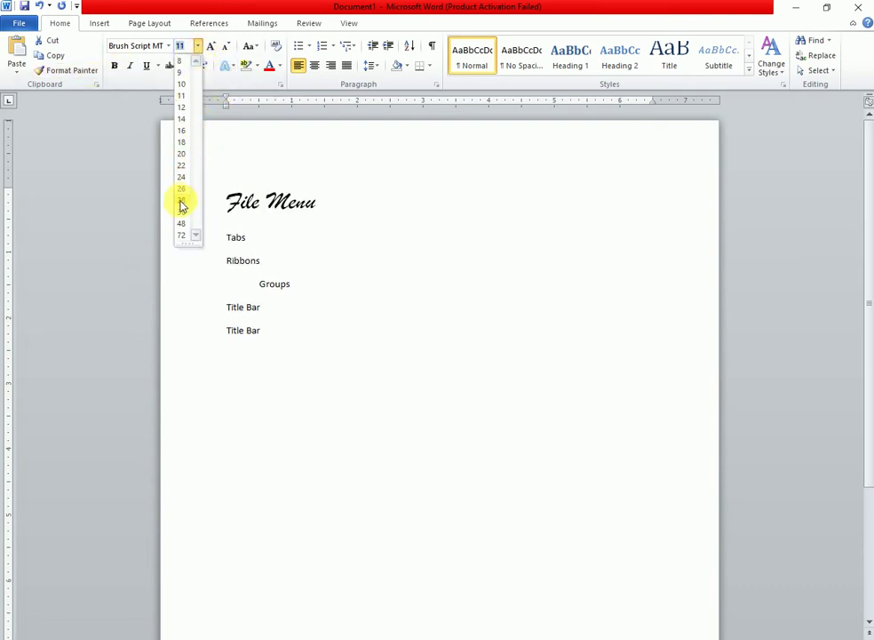
{"action": "left_click", "coordinate": [182, 235]}
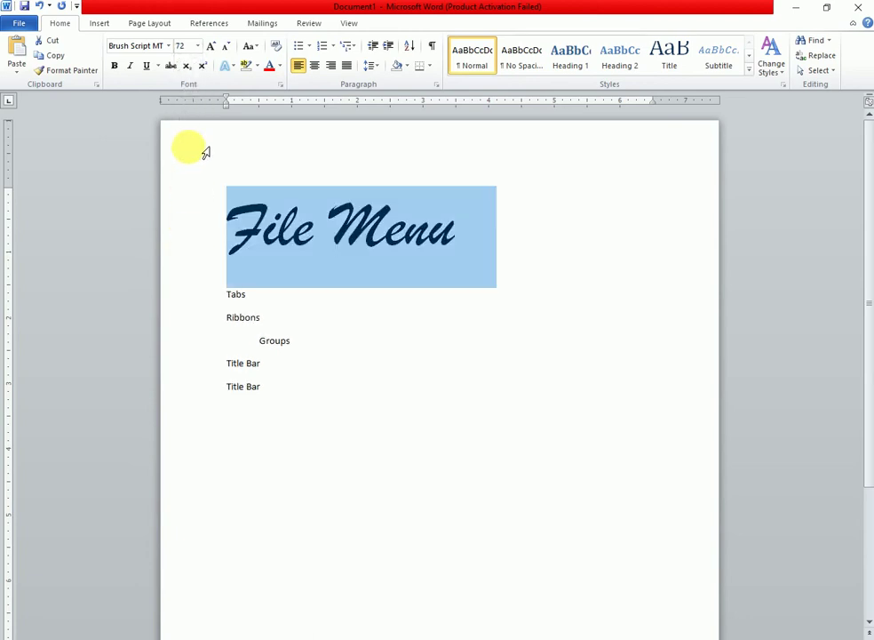
{"action": "left_click", "coordinate": [168, 46]}
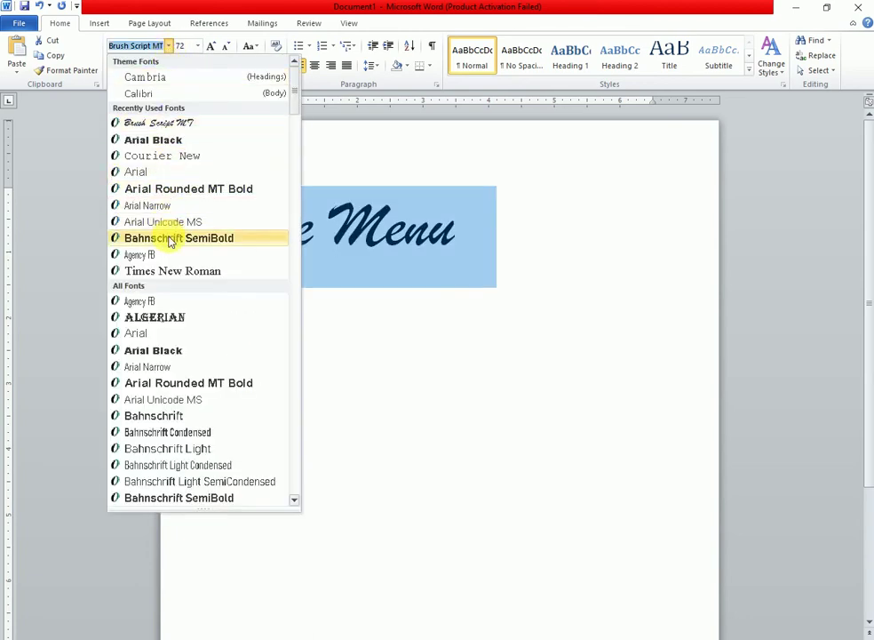
{"action": "scroll", "coordinate": [163, 333], "scroll_direction": "down", "scroll_amount": 2}
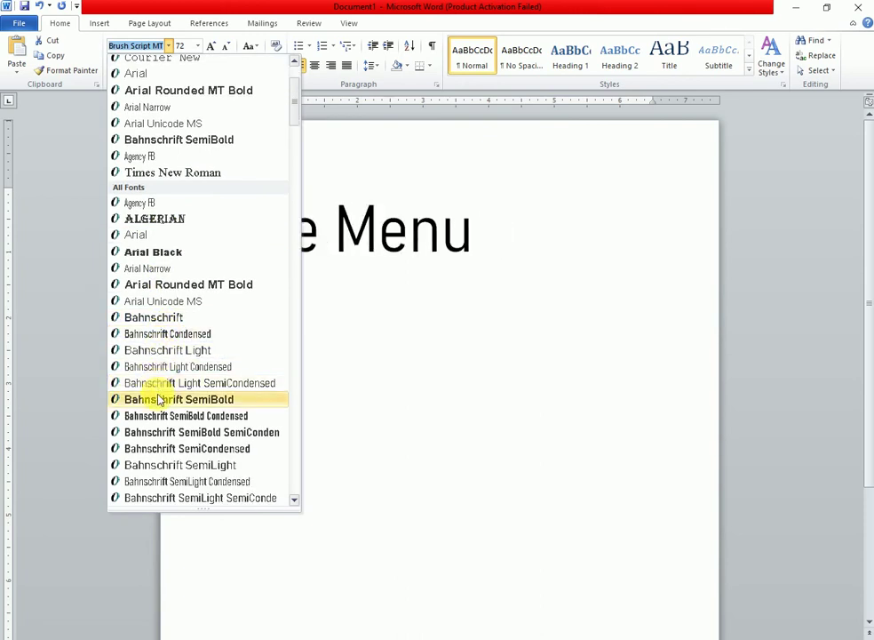
{"action": "scroll", "coordinate": [162, 399], "scroll_direction": "down", "scroll_amount": 3}
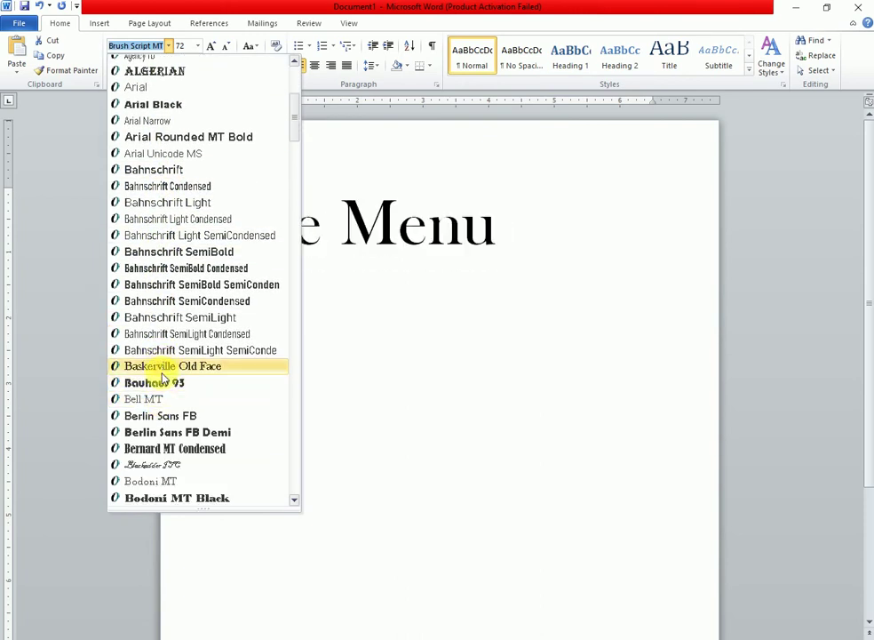
{"action": "scroll", "coordinate": [163, 368], "scroll_direction": "down", "scroll_amount": 4}
{"action": "scroll", "coordinate": [174, 364], "scroll_direction": "down", "scroll_amount": 4}
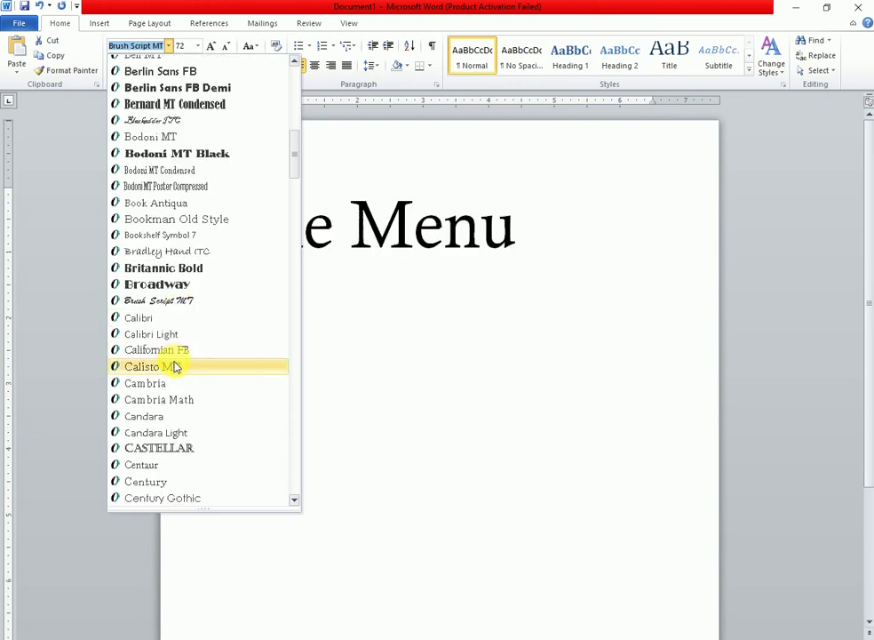
{"action": "scroll", "coordinate": [174, 363], "scroll_direction": "down", "scroll_amount": 2}
{"action": "left_click", "coordinate": [171, 49]}
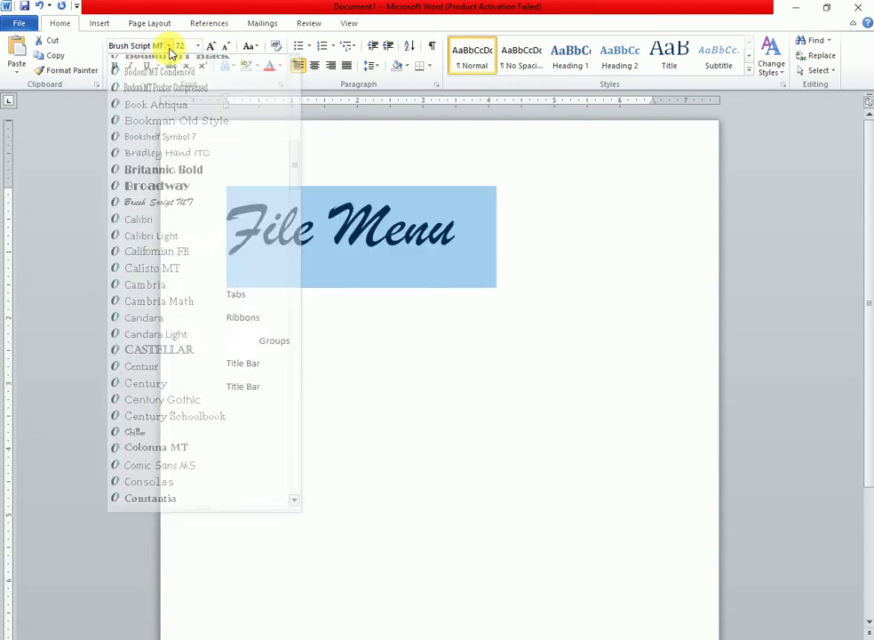
Step: Try larger and smaller heading sizes with Grow and Shrink Font, then reset it to 72
{"action": "left_click", "coordinate": [211, 47]}
{"action": "left_click", "coordinate": [212, 47]}
{"action": "left_click", "coordinate": [213, 48]}
{"action": "left_click", "coordinate": [214, 49]}
{"action": "left_click", "coordinate": [214, 47]}
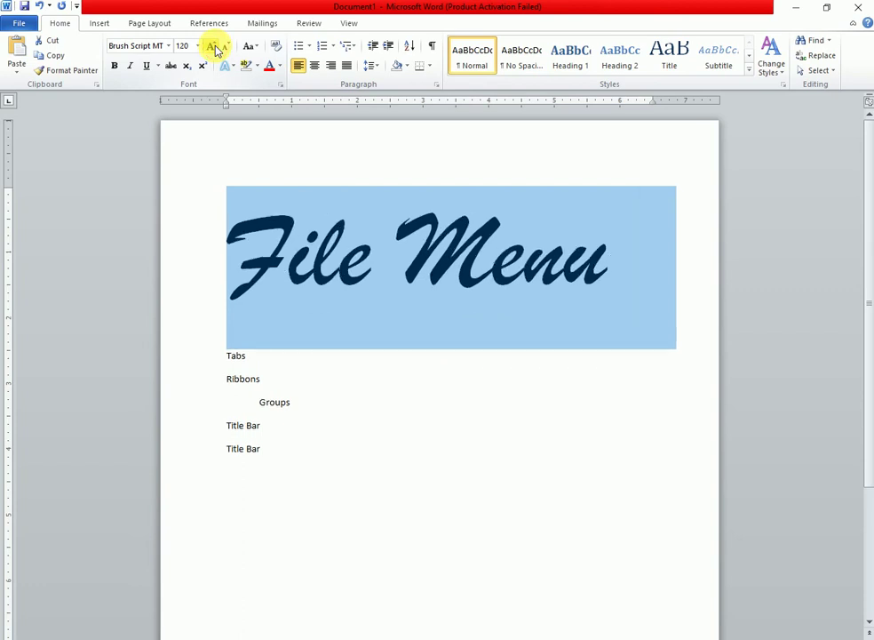
{"action": "left_click", "coordinate": [214, 47]}
{"action": "left_click", "coordinate": [214, 47]}
{"action": "left_click", "coordinate": [227, 50]}
{"action": "left_click", "coordinate": [228, 49]}
{"action": "left_click", "coordinate": [228, 50]}
{"action": "left_click", "coordinate": [228, 50]}
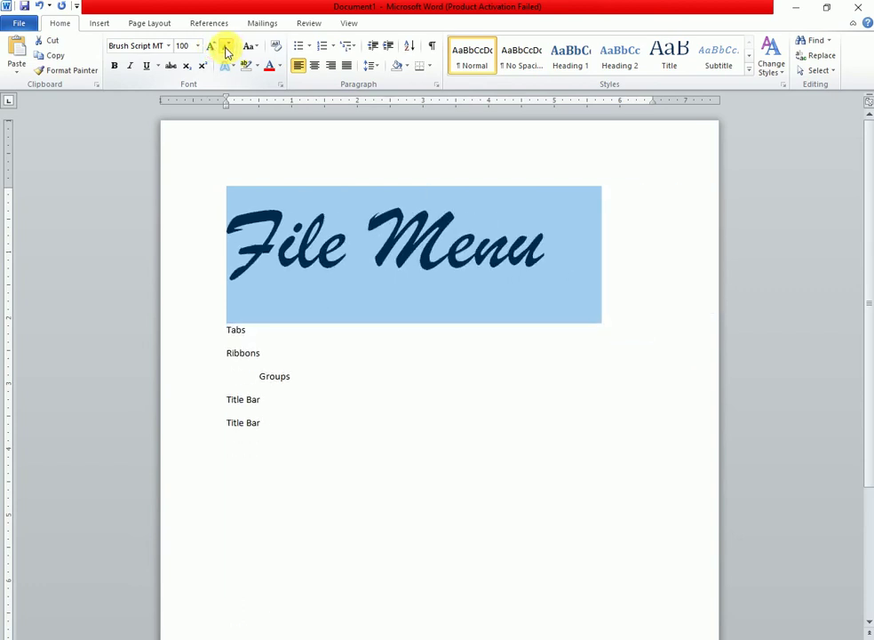
{"action": "left_click", "coordinate": [198, 48]}
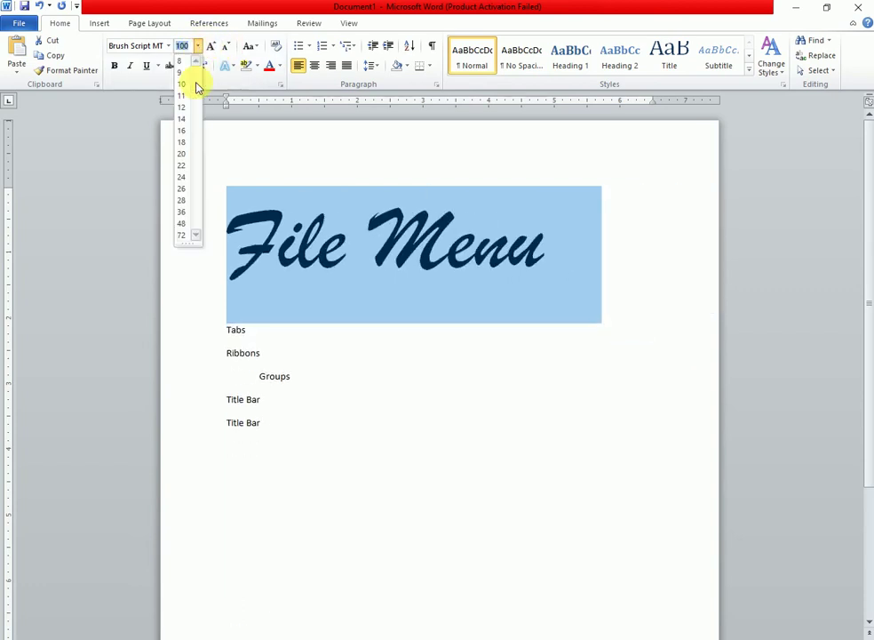
{"action": "left_click", "coordinate": [184, 239]}
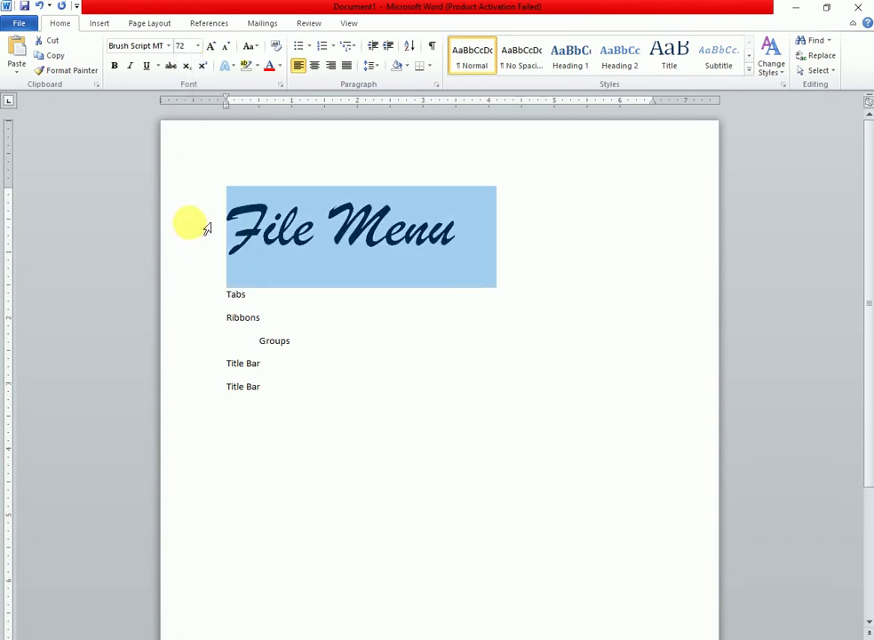
Step: Enlarge the heading again, then shrink it back to 80 points so it fits on one line
{"action": "left_click", "coordinate": [214, 50]}
{"action": "left_click", "coordinate": [214, 50]}
{"action": "left_click", "coordinate": [214, 50]}
{"action": "left_click", "coordinate": [214, 49]}
{"action": "left_click", "coordinate": [214, 50]}
{"action": "left_click", "coordinate": [214, 49]}
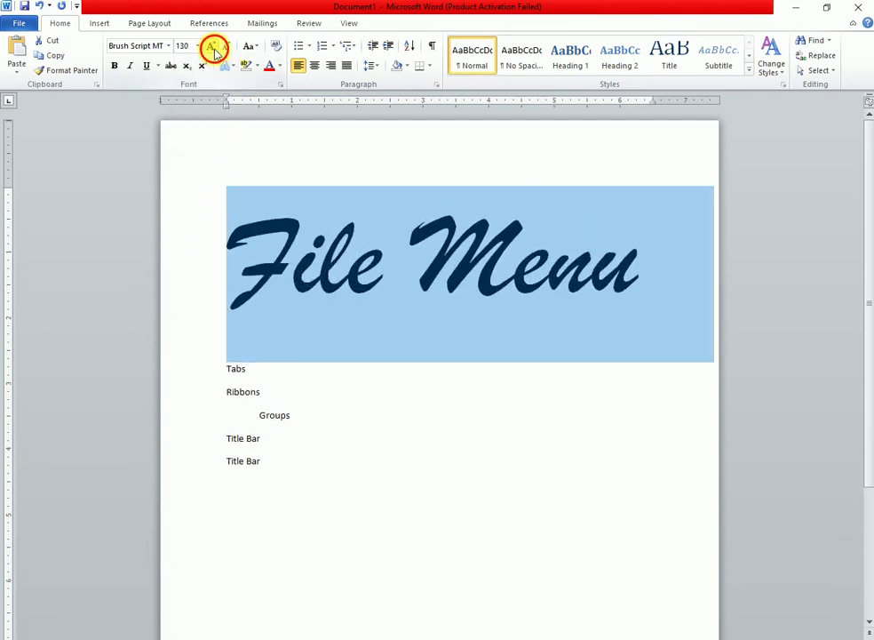
{"action": "left_click", "coordinate": [214, 49]}
{"action": "left_click", "coordinate": [215, 49]}
{"action": "left_click", "coordinate": [214, 50]}
{"action": "left_click", "coordinate": [214, 49]}
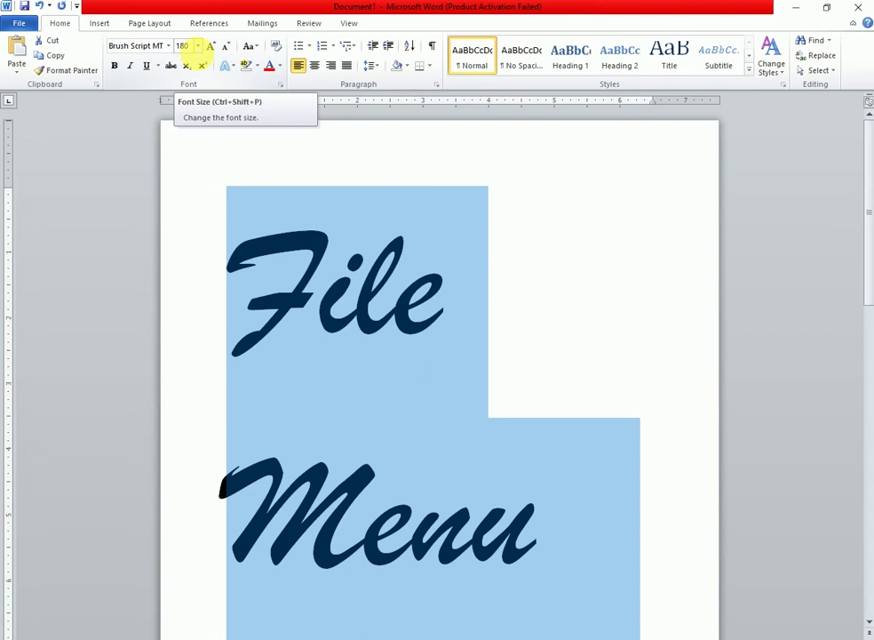
{"action": "left_click", "coordinate": [226, 46]}
{"action": "left_click", "coordinate": [226, 46]}
{"action": "left_click", "coordinate": [226, 46]}
{"action": "left_click", "coordinate": [225, 47]}
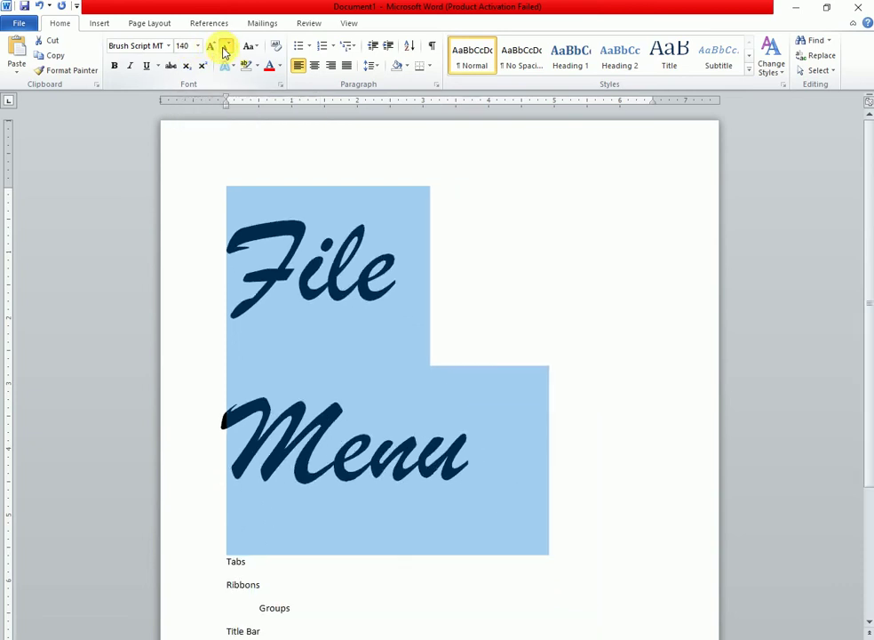
{"action": "left_click", "coordinate": [226, 47]}
{"action": "left_click", "coordinate": [225, 46]}
{"action": "left_click", "coordinate": [226, 46]}
{"action": "left_click", "coordinate": [226, 46]}
{"action": "left_click", "coordinate": [226, 46]}
{"action": "left_click", "coordinate": [226, 46]}
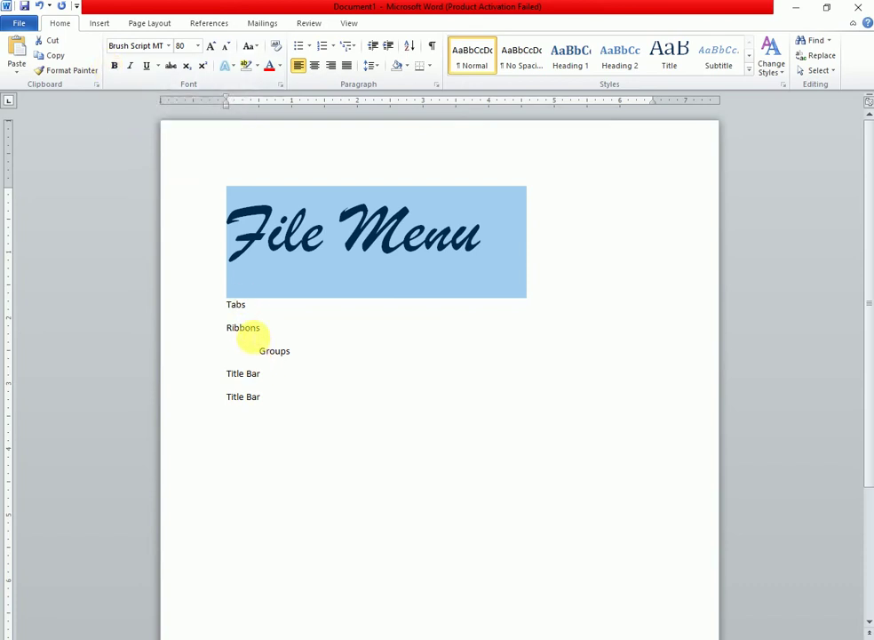
Step: Select Ribbons and make it bold, 24 points using Grow Font, and italic
{"action": "double_click", "coordinate": [251, 336]}
{"action": "left_click", "coordinate": [115, 66]}
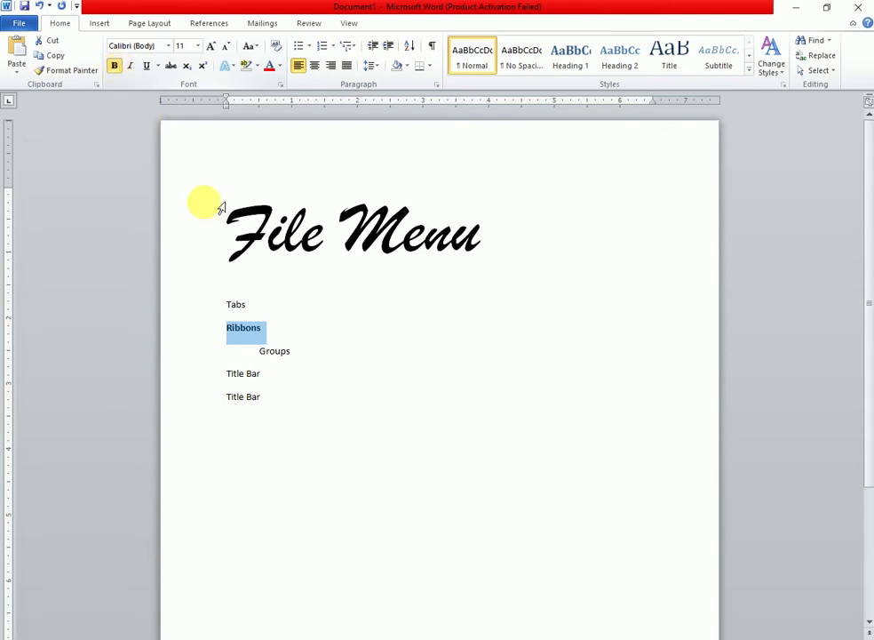
{"action": "left_click", "coordinate": [211, 46]}
{"action": "left_click", "coordinate": [211, 45]}
{"action": "left_click", "coordinate": [211, 46]}
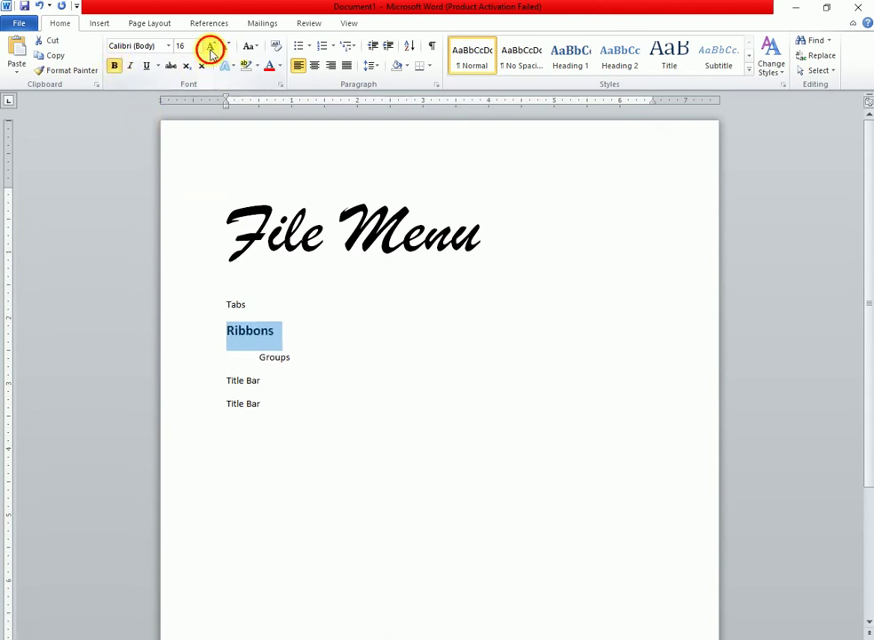
{"action": "left_click", "coordinate": [210, 45]}
{"action": "left_click", "coordinate": [210, 45]}
{"action": "left_click", "coordinate": [211, 45]}
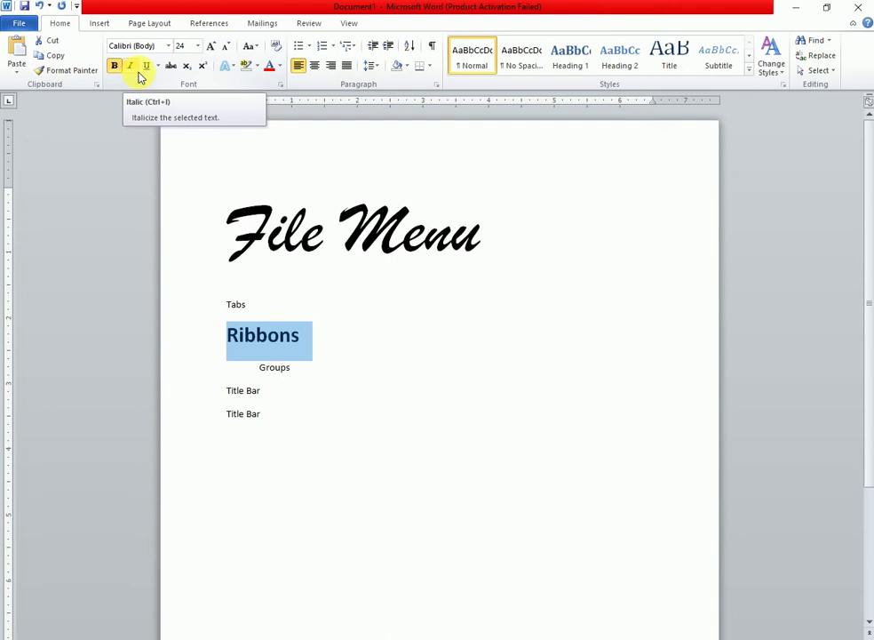
{"action": "left_click", "coordinate": [137, 74]}
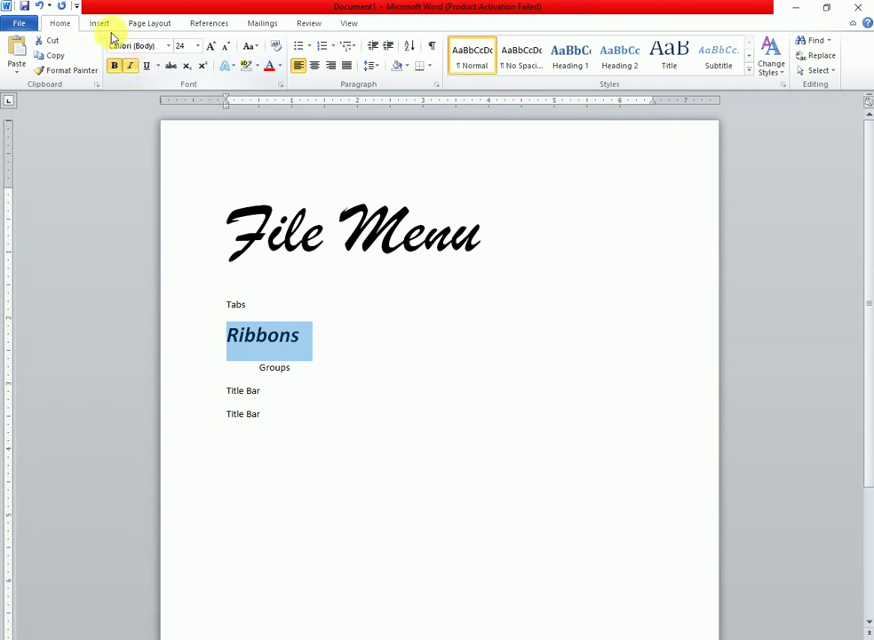
Step: Underline Ribbons, trying double and wavy styles before settling on a dashed underline
{"action": "left_click", "coordinate": [153, 69]}
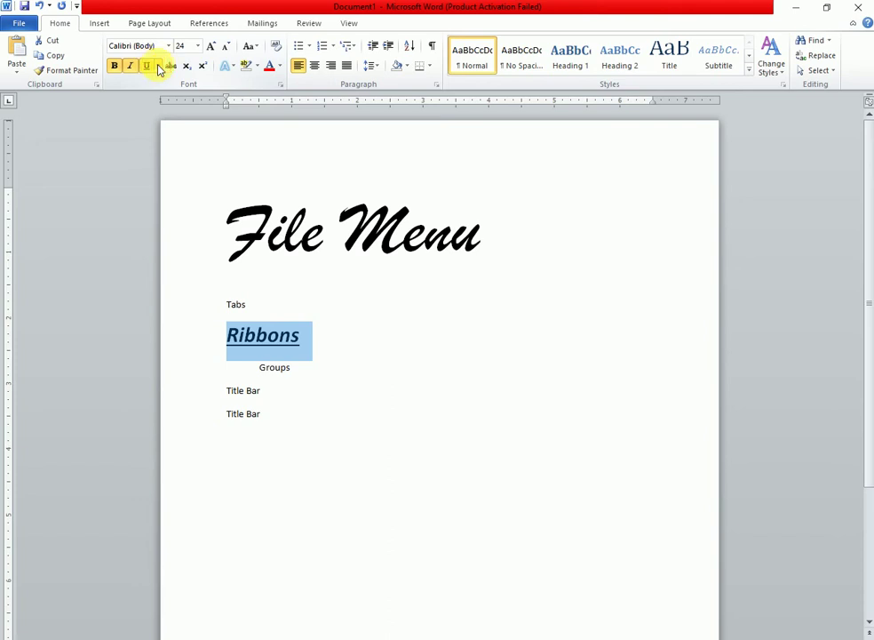
{"action": "left_click", "coordinate": [158, 67]}
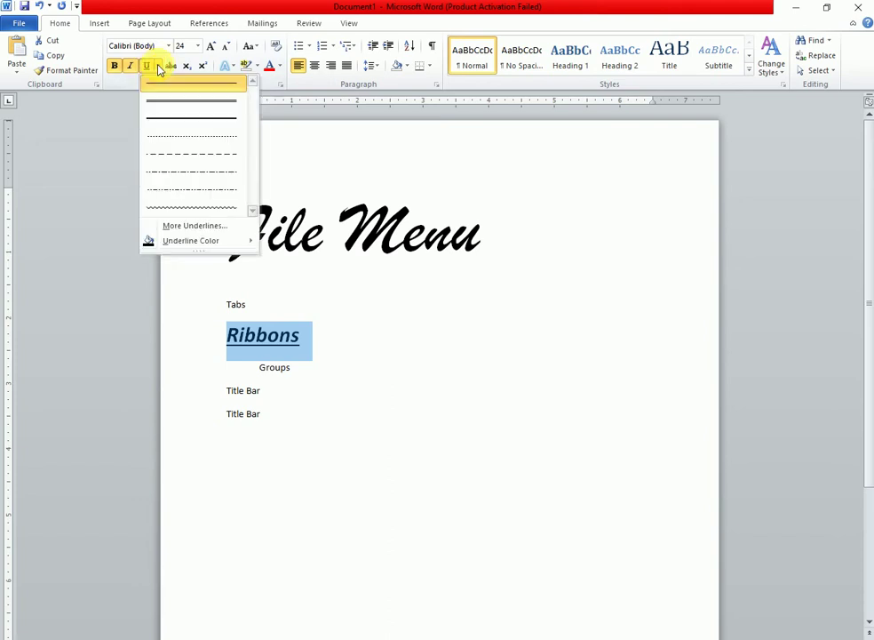
{"action": "left_click", "coordinate": [172, 107]}
{"action": "left_click", "coordinate": [158, 67]}
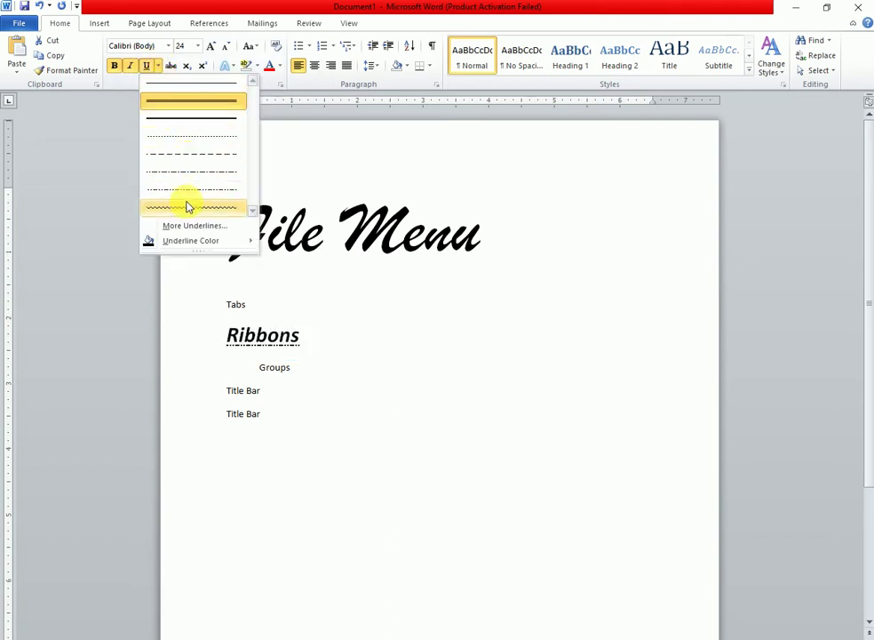
{"action": "left_click", "coordinate": [187, 207]}
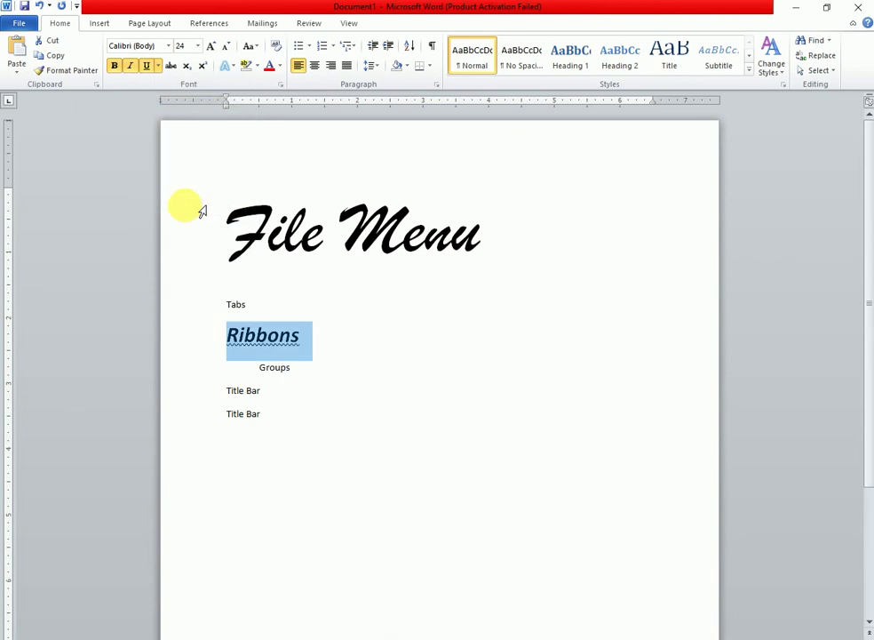
{"action": "left_click", "coordinate": [158, 66]}
{"action": "left_click", "coordinate": [181, 174]}
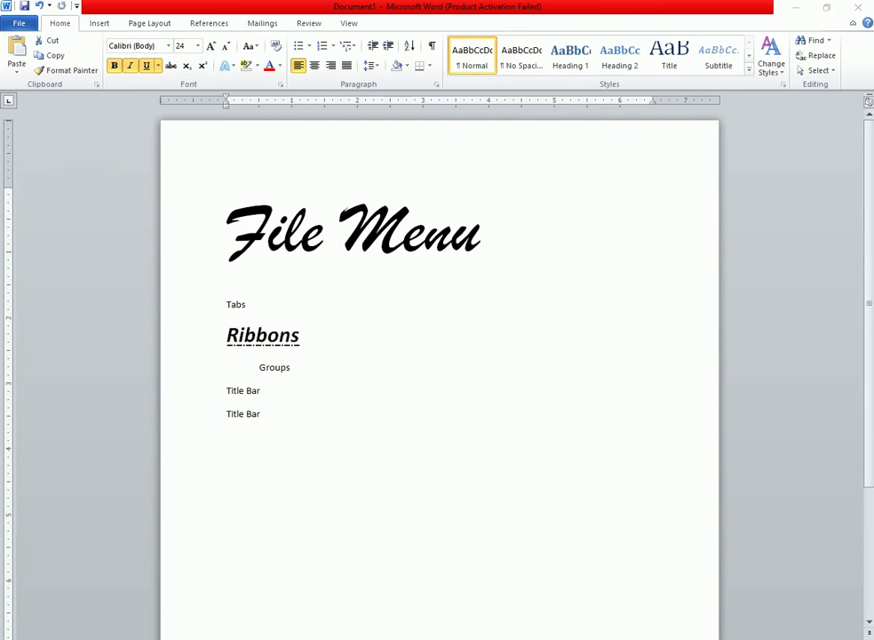
Step: Select the word Ribbons, apply Strikethrough, and deselect it to check the result
{"action": "triple_click", "coordinate": [242, 336]}
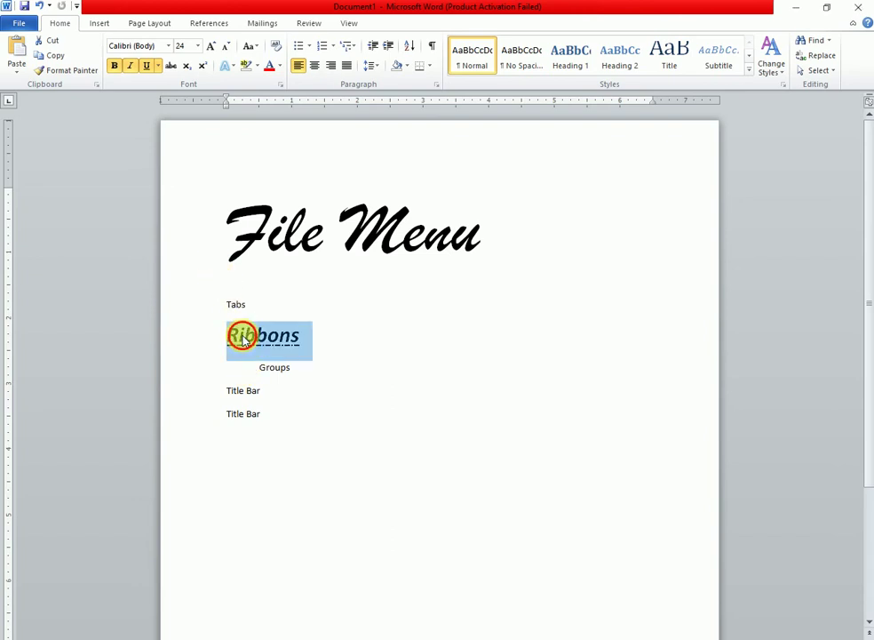
{"action": "double_click", "coordinate": [241, 336]}
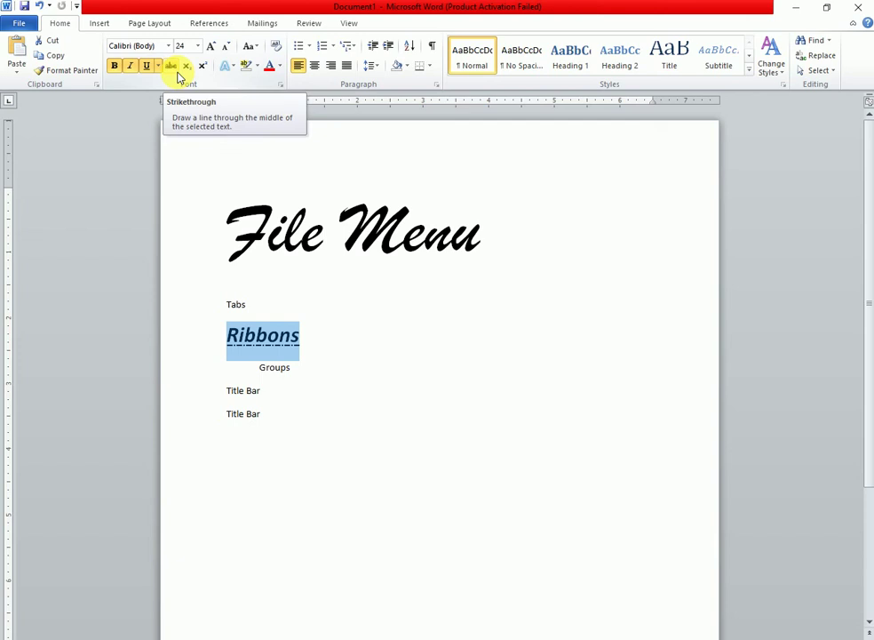
{"action": "left_click", "coordinate": [169, 70]}
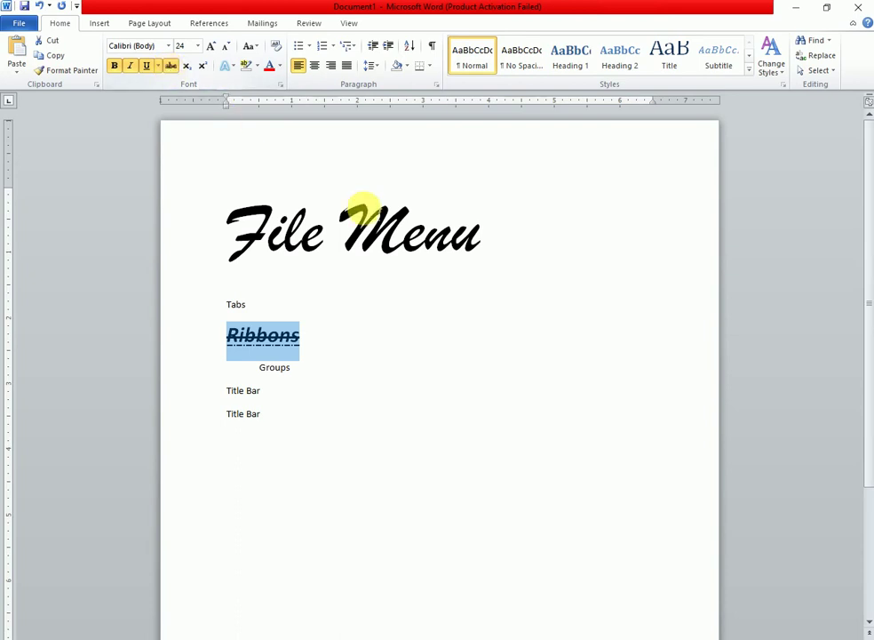
{"action": "left_click", "coordinate": [260, 371]}
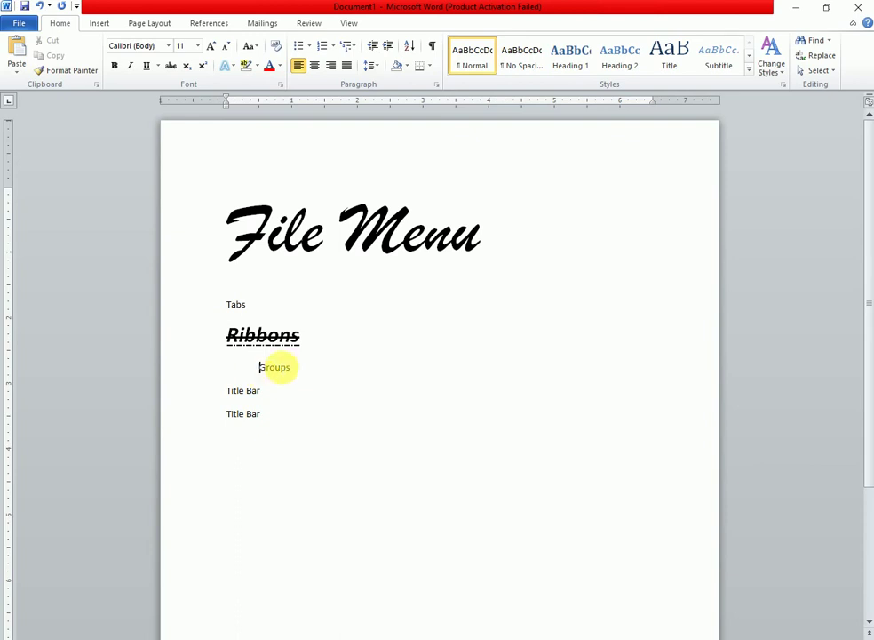
Step: Unindent Groups, add a '10th 3rd' line with superscript suffixes, and a new X2 line below
{"action": "key", "text": "Return"}
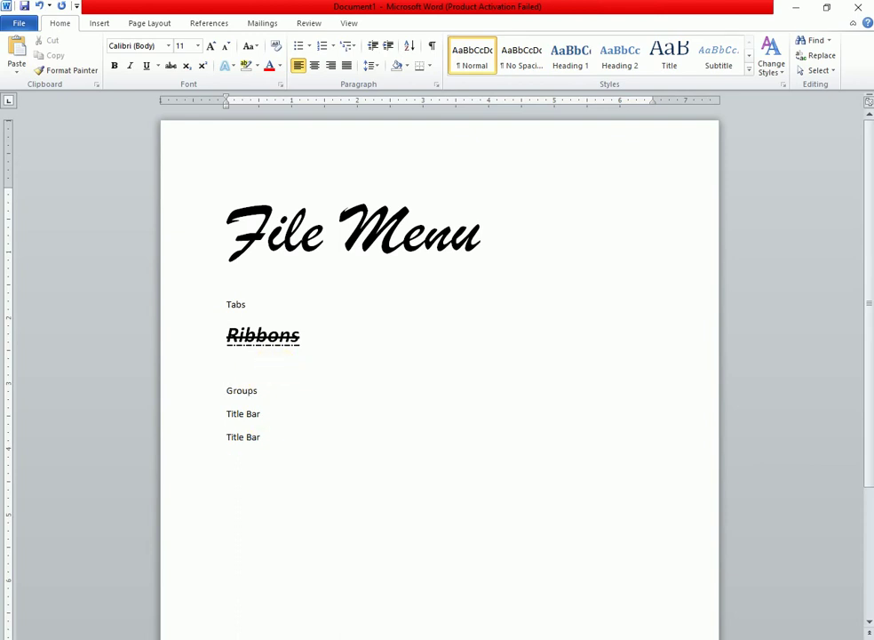
{"action": "left_click", "coordinate": [226, 365]}
{"action": "type", "text": "3rd"}
{"action": "key", "text": "Return"}
{"action": "type", "text": "X2"}
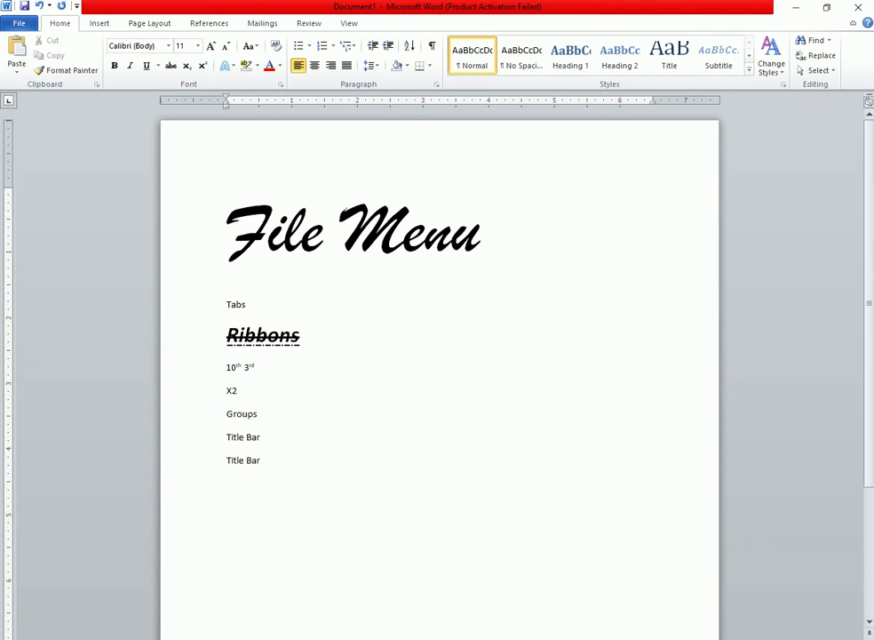
Step: Make the 2 in X2 a subscript
{"action": "double_click", "coordinate": [233, 391]}
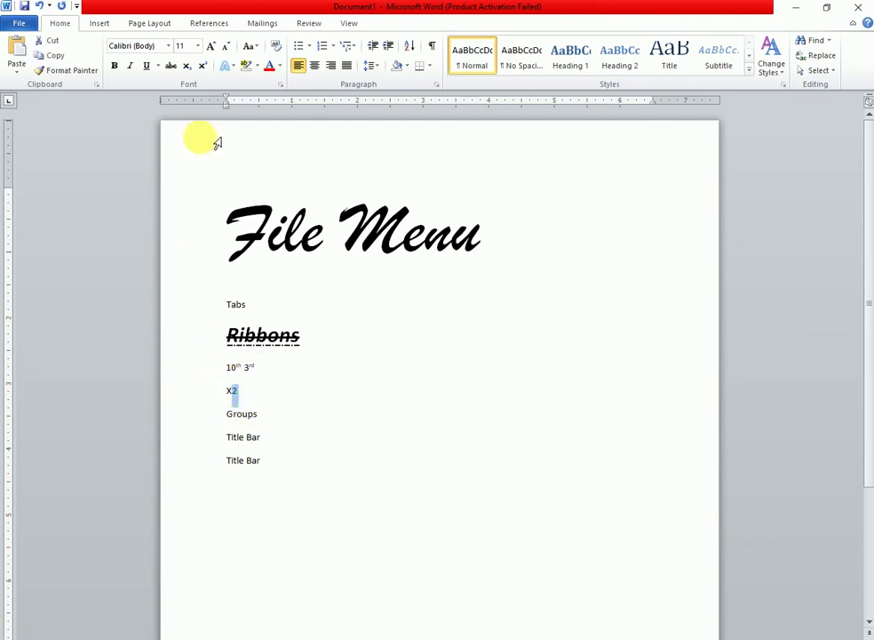
{"action": "left_click", "coordinate": [202, 67]}
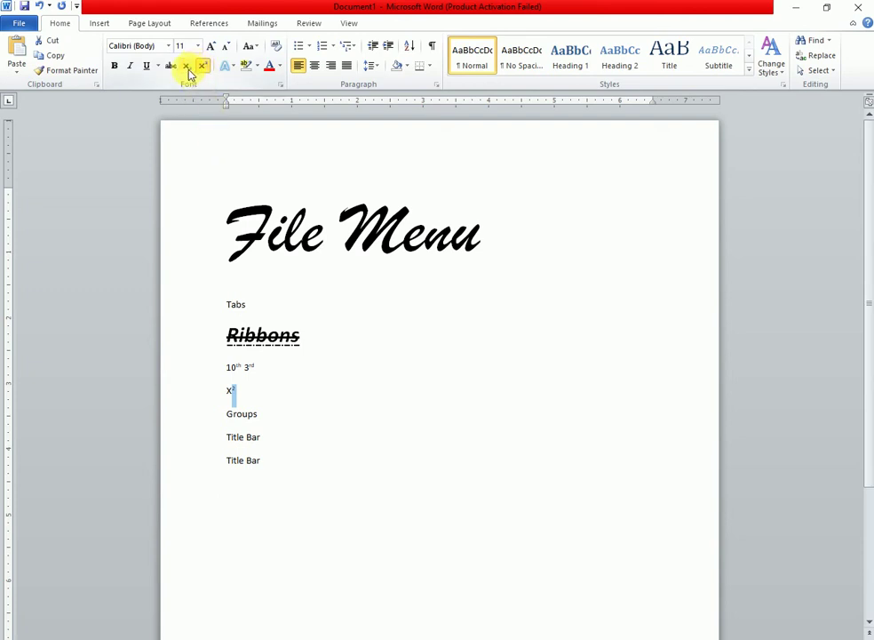
{"action": "left_click", "coordinate": [187, 67]}
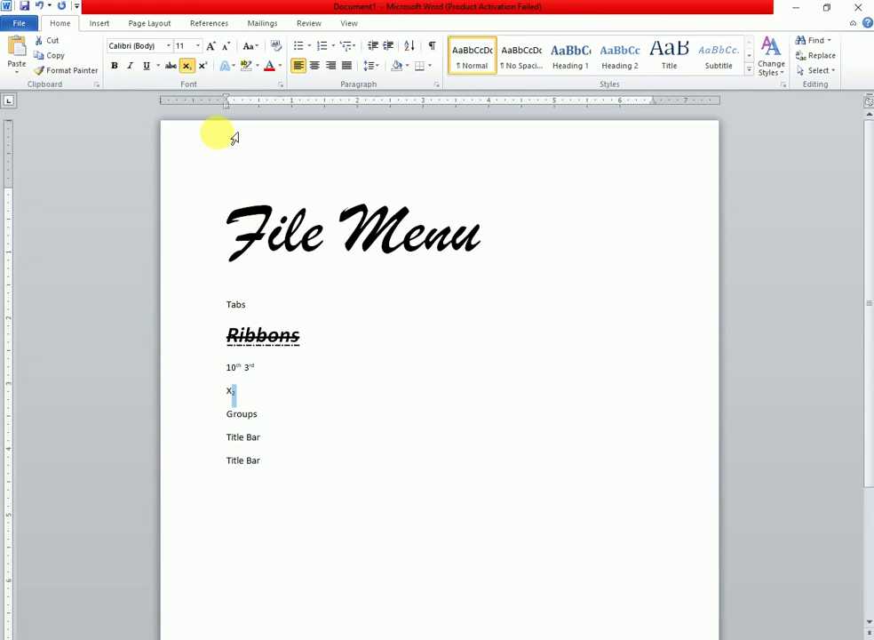
Step: Add subscript text after X₂, then normal-size text 'dgdfg dgf gfd fdfr r'
{"action": "key", "text": "Right"}
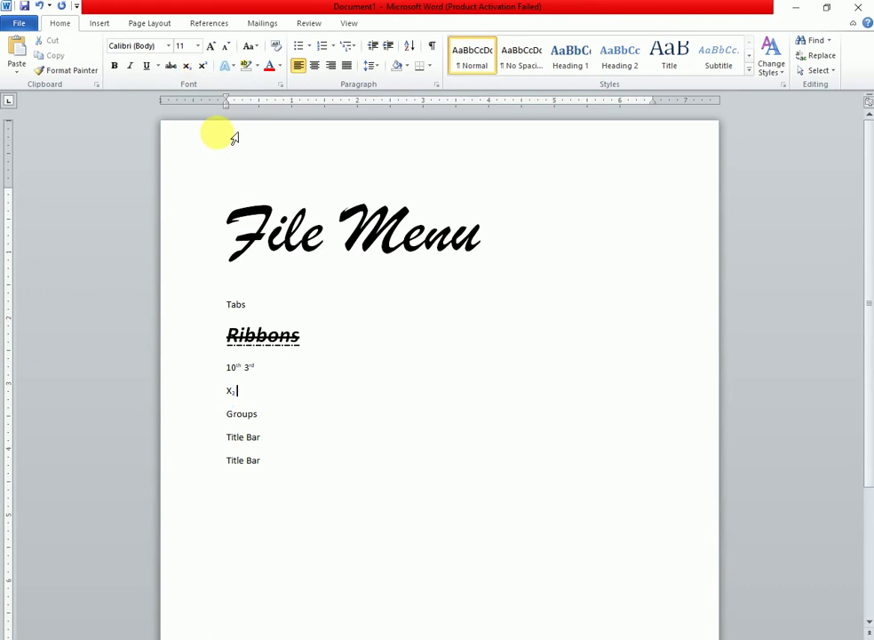
{"action": "type", "text": " ghjhg"}
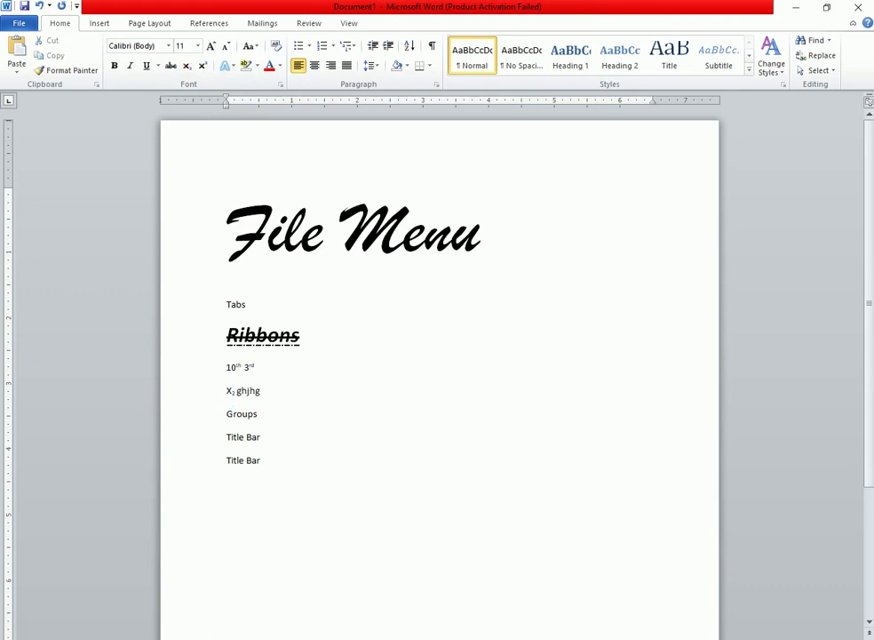
{"action": "key", "text": "Left"}
{"action": "key", "text": "Left"}
{"action": "key", "text": "Left"}
{"action": "key", "text": "Left"}
{"action": "key", "text": "Left"}
{"action": "type", "text": "hghkgh"}
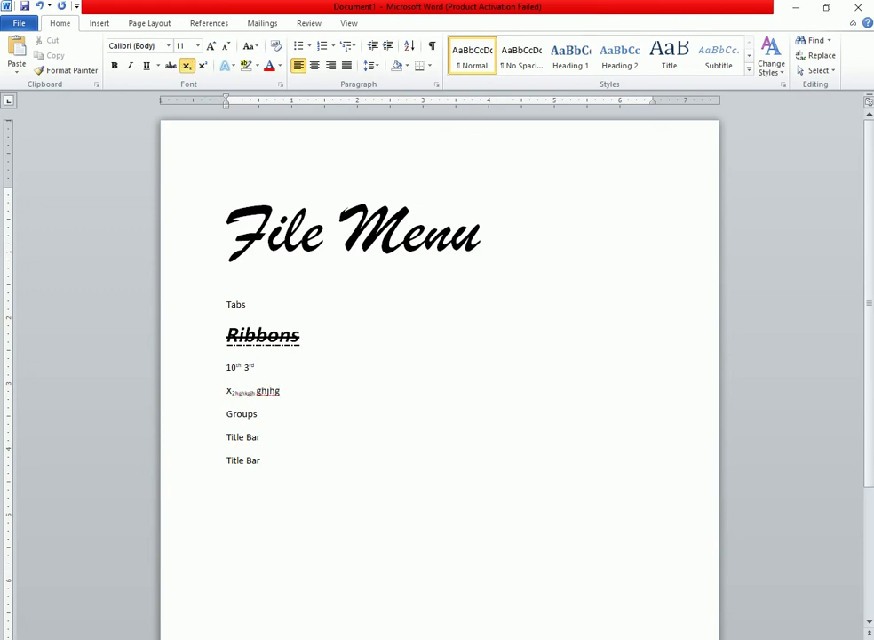
{"action": "left_click", "coordinate": [188, 67]}
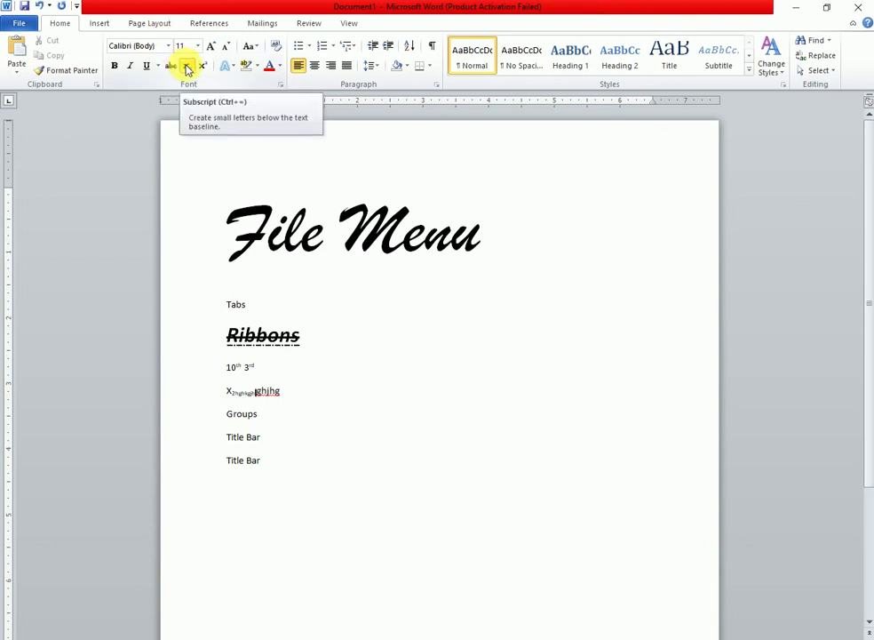
{"action": "left_click", "coordinate": [187, 68]}
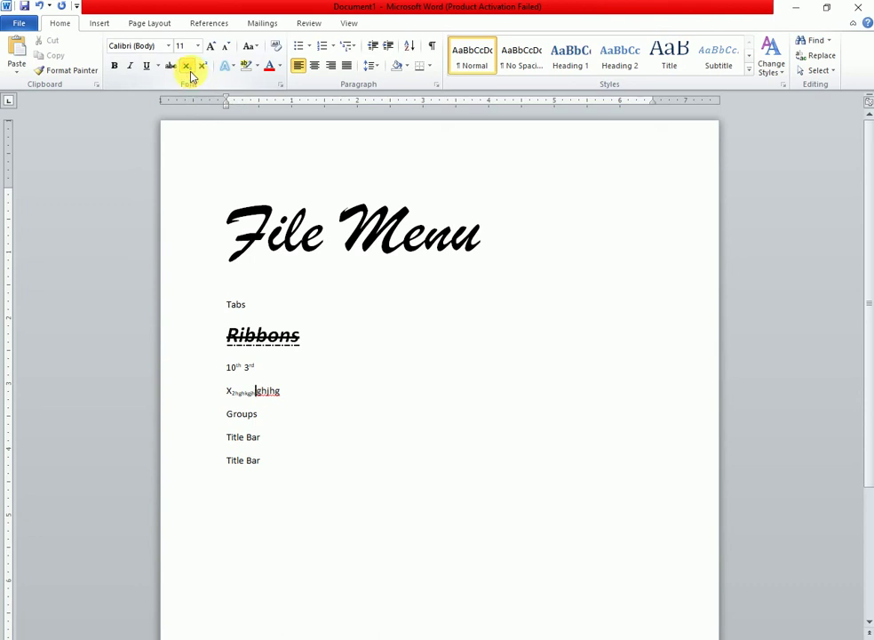
{"action": "type", "text": "dgdfg dgf "}
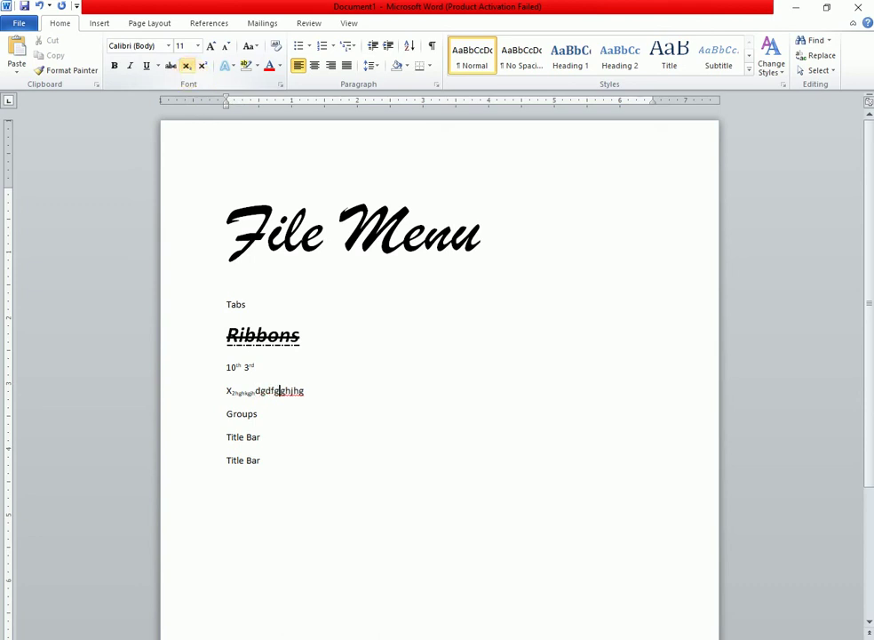
{"action": "type", "text": "gfd "}
{"action": "type", "text": "fdfr r"}
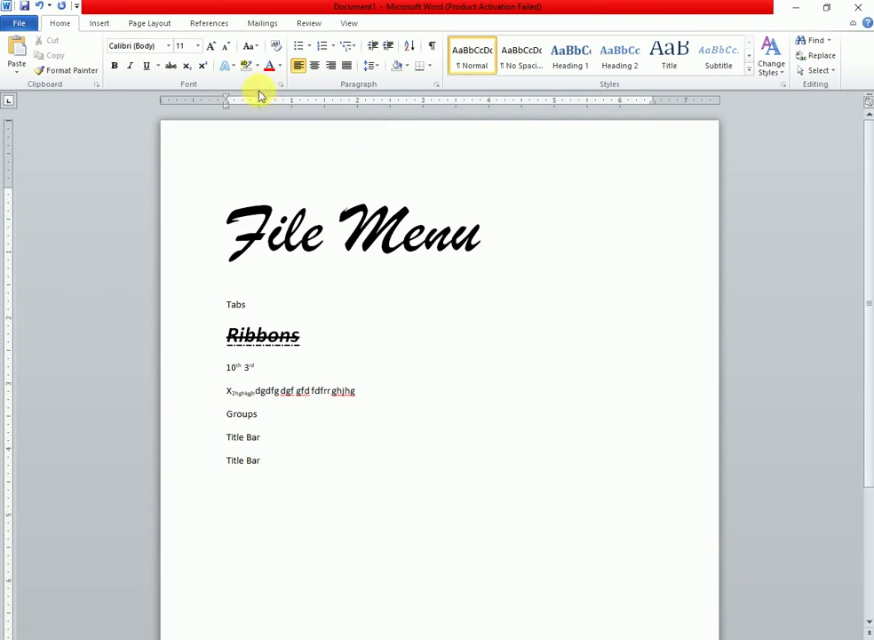
Step: Apply the Gradient Fill – Purple, Accent 4, Reflection text effect to the title word Menu
{"action": "left_click", "coordinate": [235, 72]}
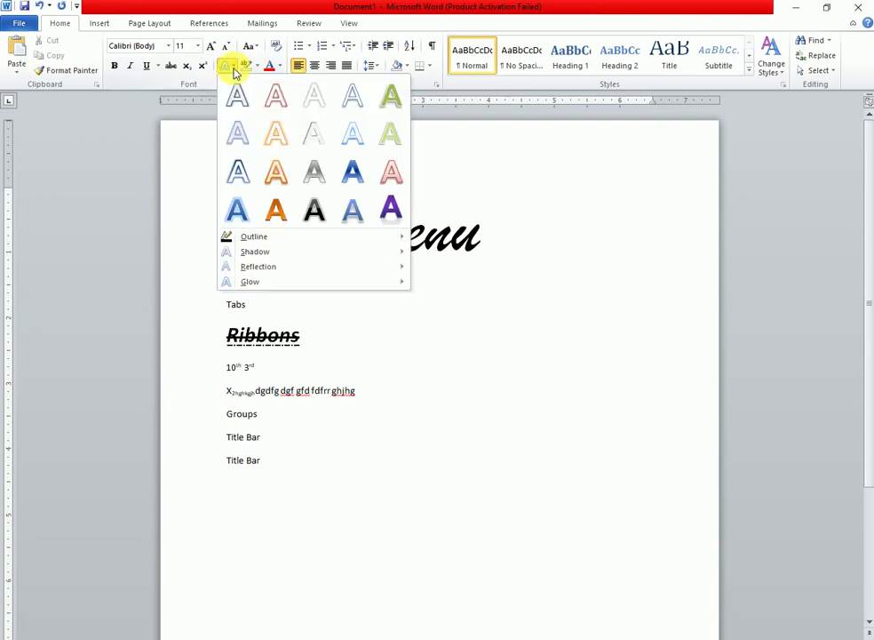
{"action": "left_click", "coordinate": [330, 390]}
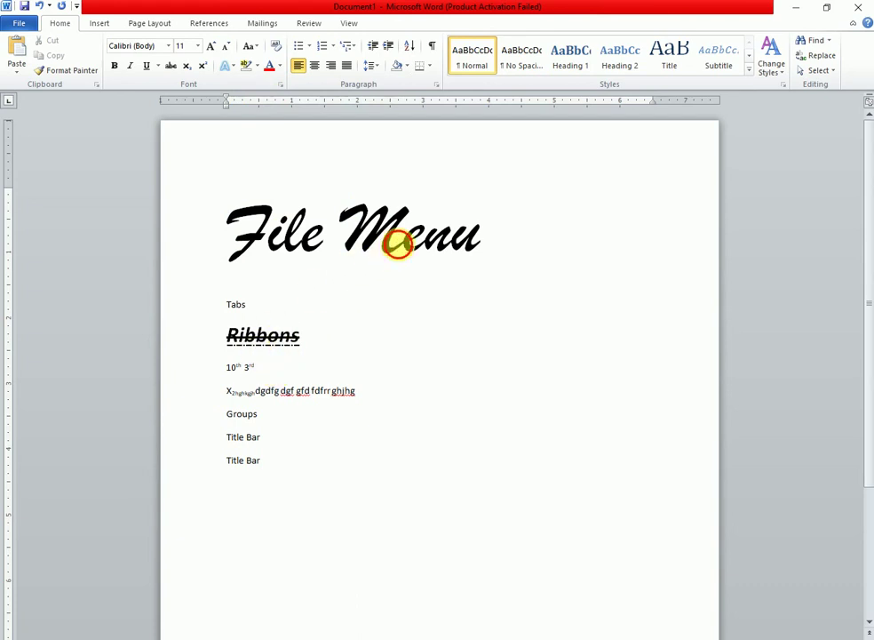
{"action": "double_click", "coordinate": [397, 248]}
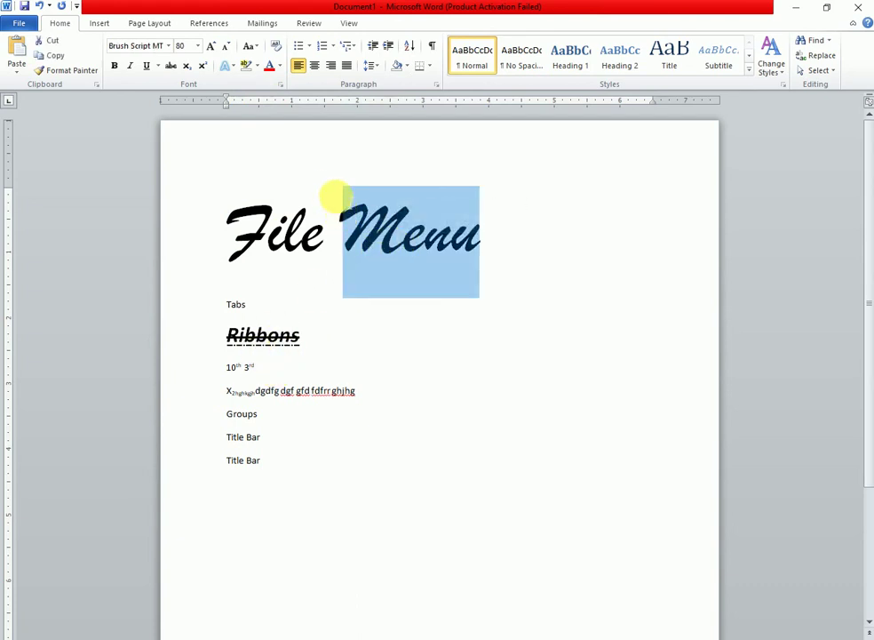
{"action": "left_click", "coordinate": [227, 67]}
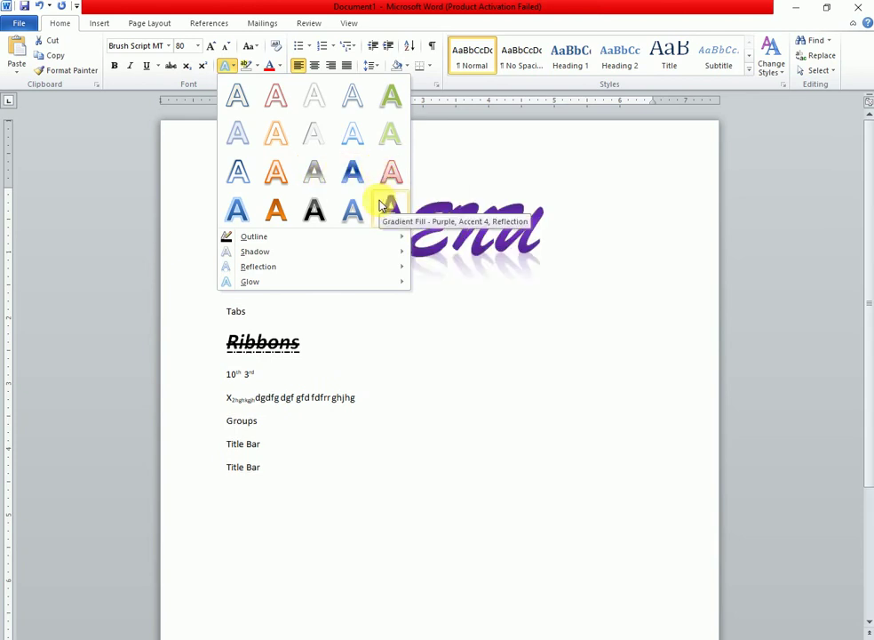
{"action": "left_click", "coordinate": [380, 205]}
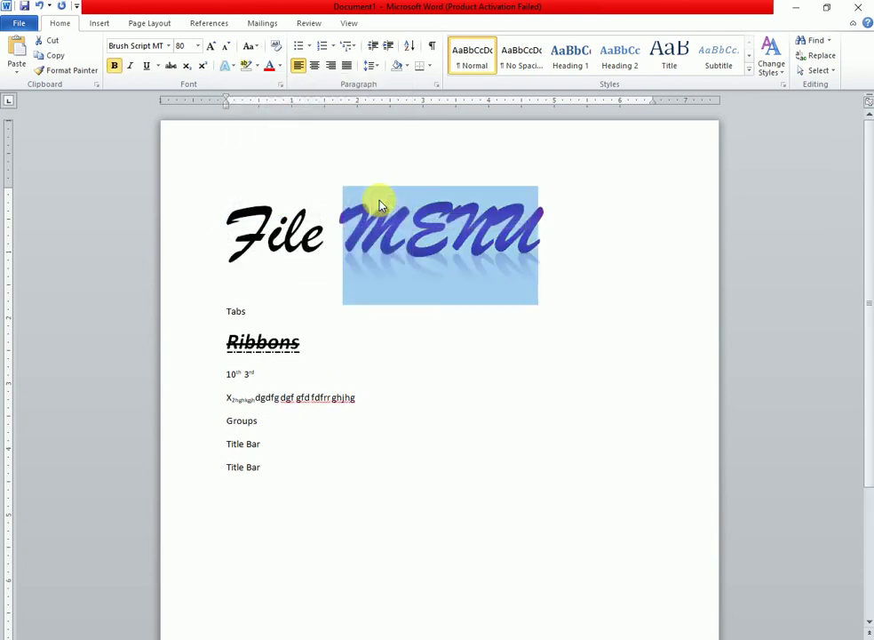
{"action": "left_click", "coordinate": [480, 255]}
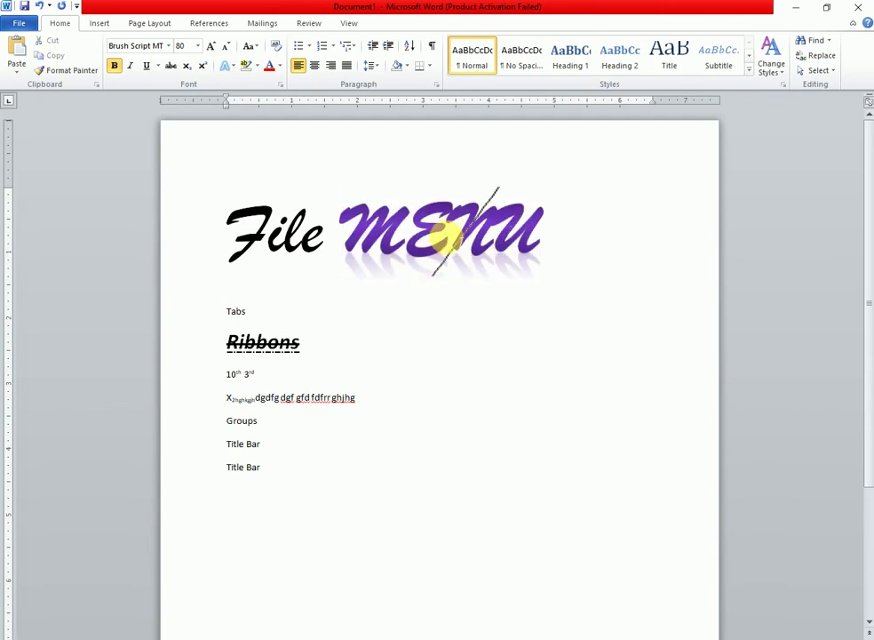
Step: Give the word MENU a Perspective shadow
{"action": "double_click", "coordinate": [445, 240]}
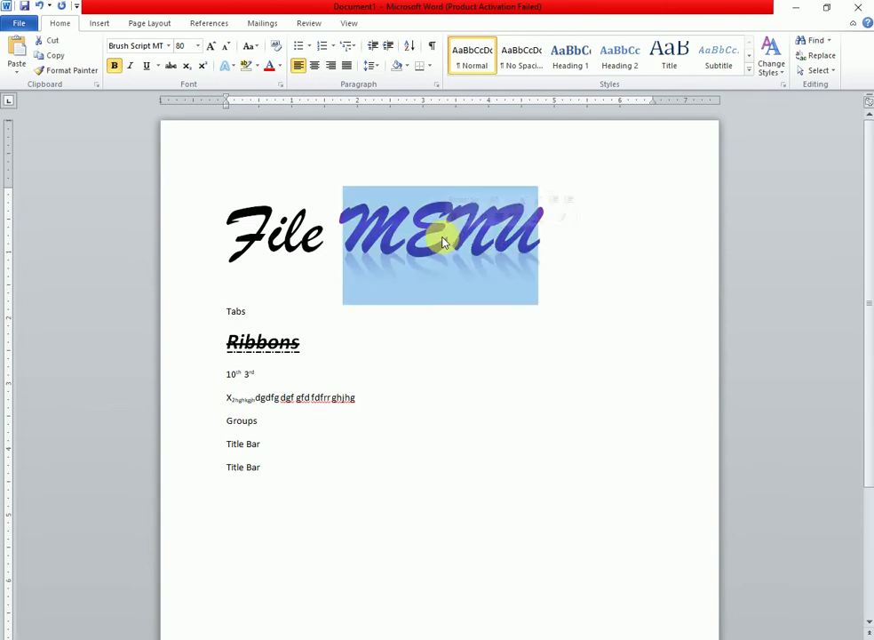
{"action": "left_click", "coordinate": [234, 69]}
{"action": "mouse_move", "coordinate": [248, 237]}
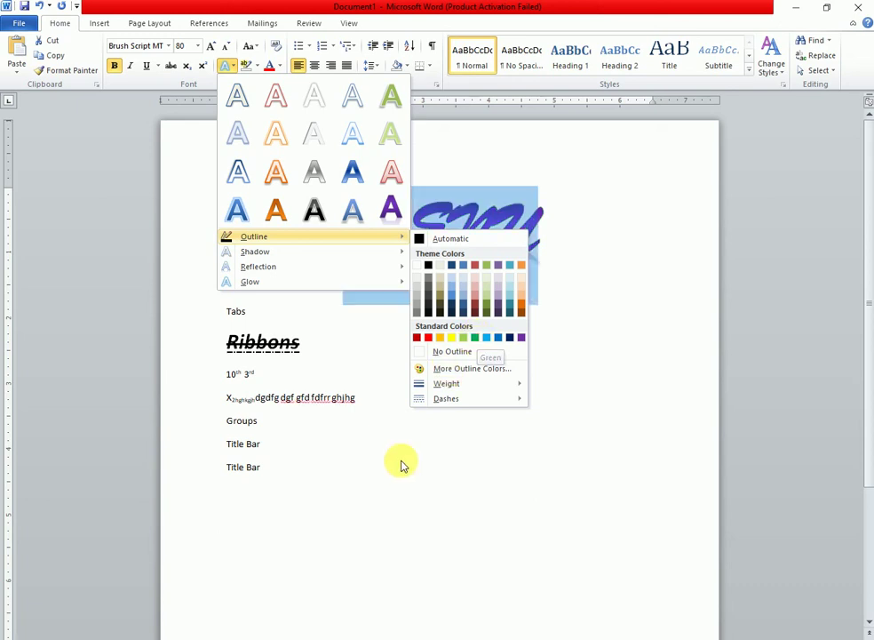
{"action": "left_click", "coordinate": [341, 635]}
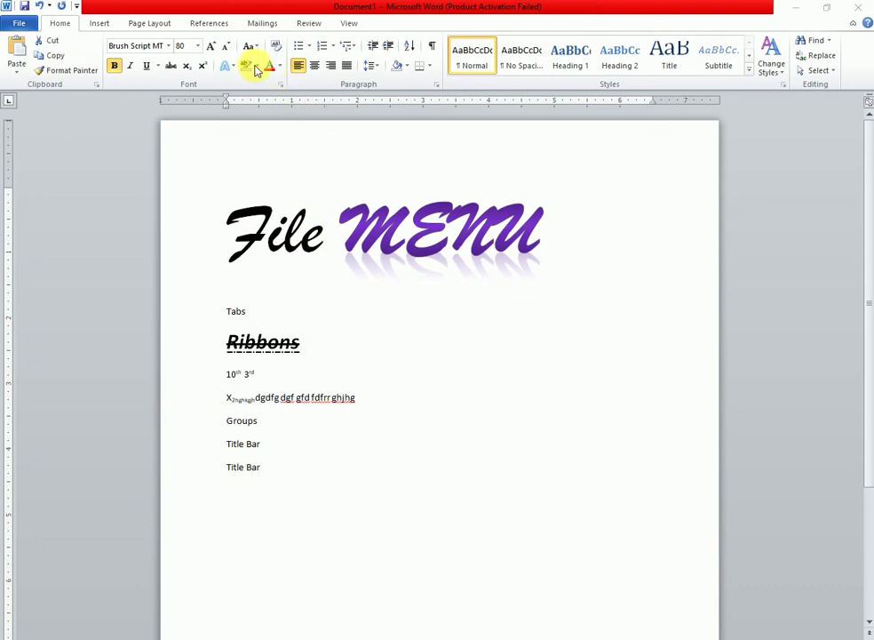
{"action": "key", "text": "ctrl+z"}
{"action": "left_click", "coordinate": [228, 66]}
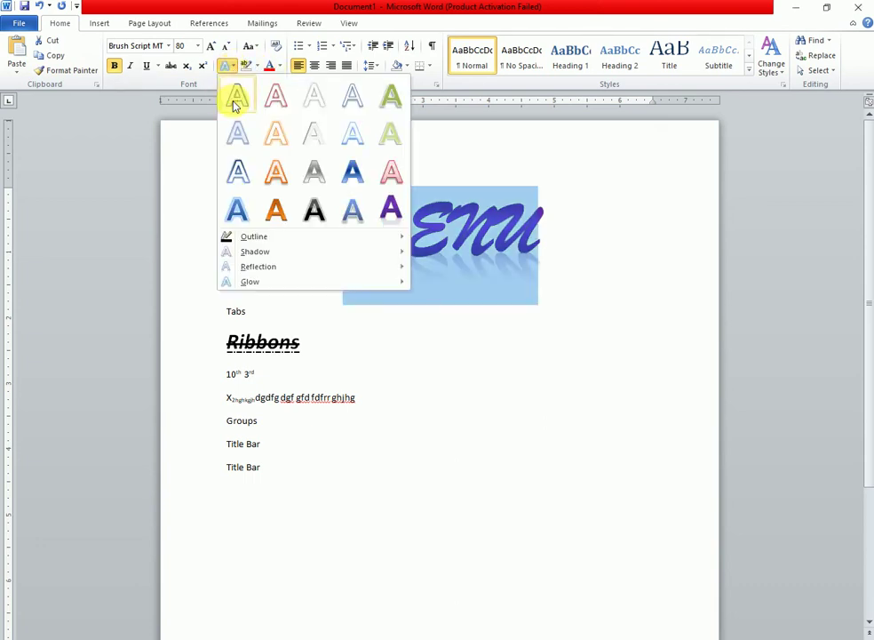
{"action": "mouse_move", "coordinate": [299, 259]}
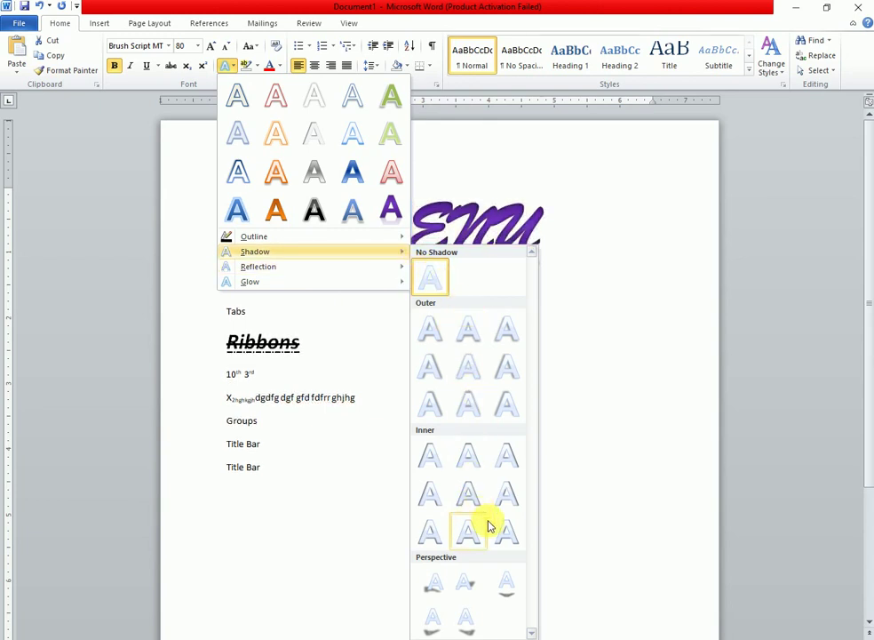
{"action": "left_click", "coordinate": [469, 582]}
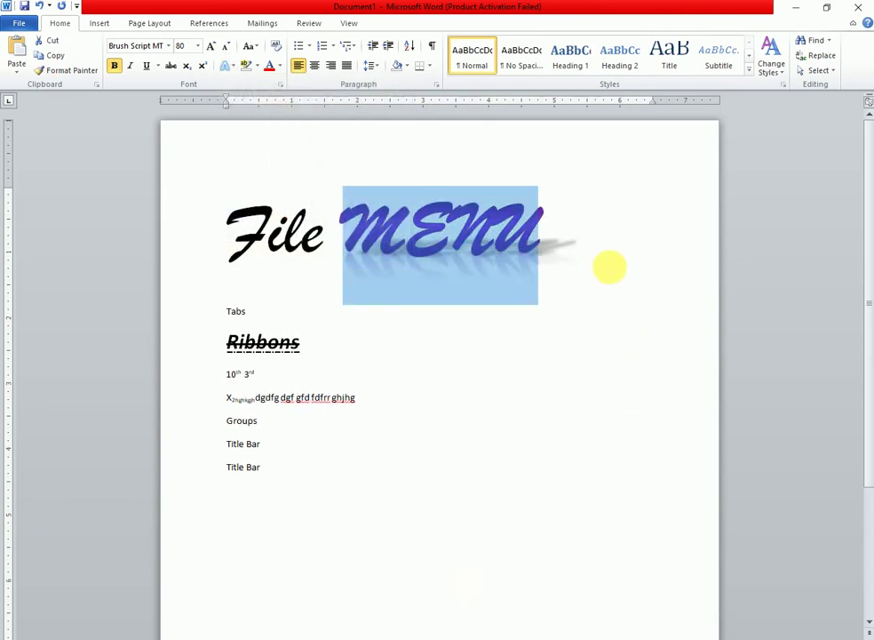
Step: Give MENU a deeper reflection variation and show the Glow variations
{"action": "left_click", "coordinate": [229, 67]}
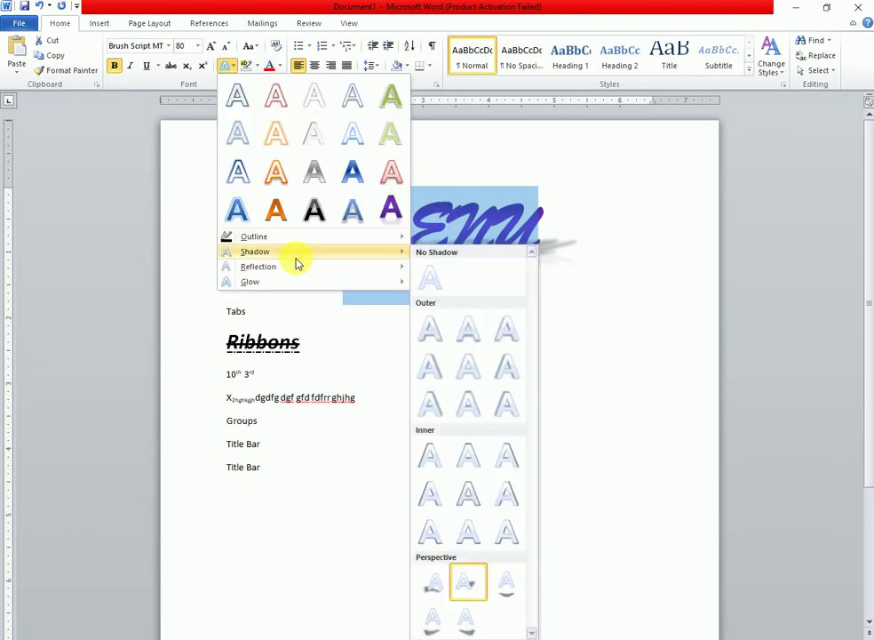
{"action": "mouse_move", "coordinate": [298, 267]}
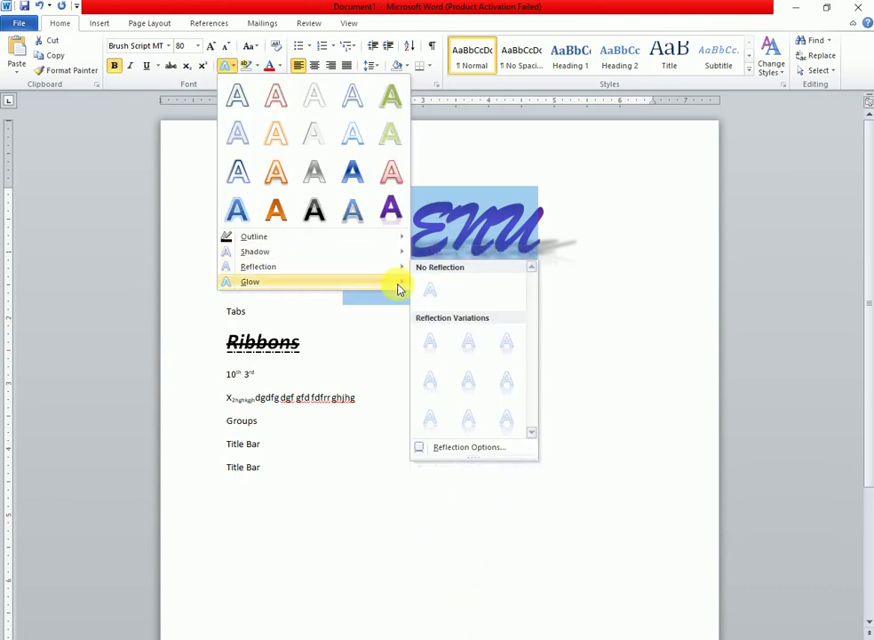
{"action": "left_click", "coordinate": [468, 417]}
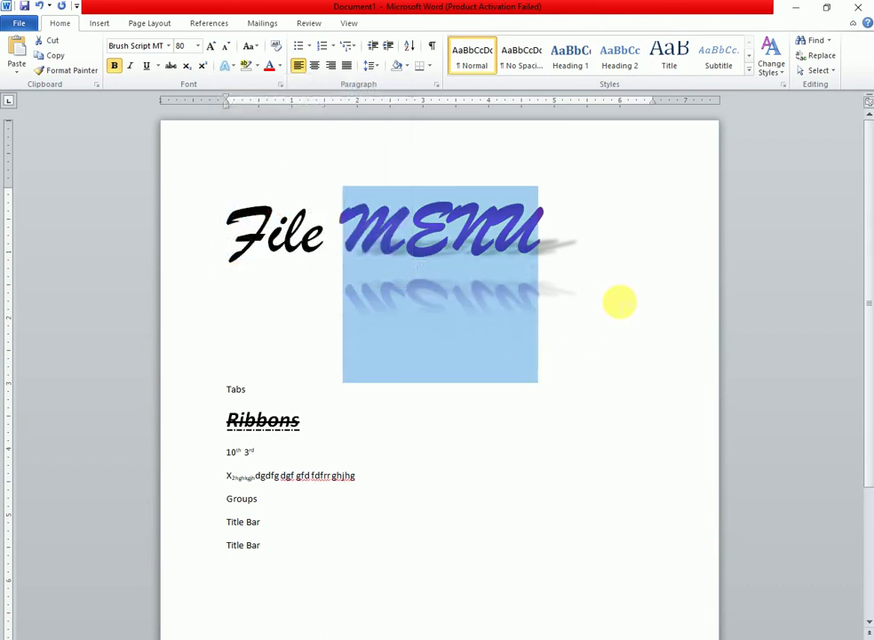
{"action": "left_click", "coordinate": [229, 65]}
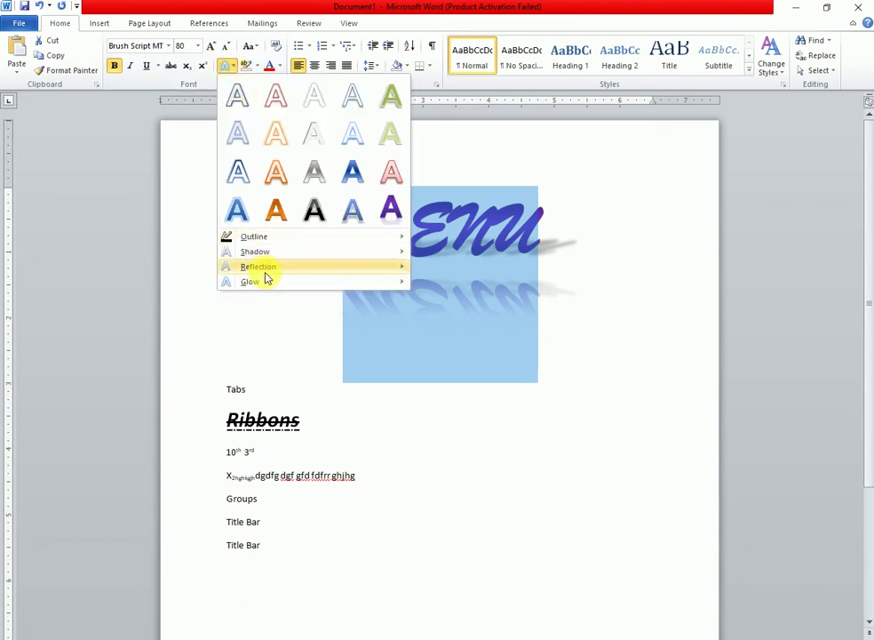
{"action": "mouse_move", "coordinate": [287, 285]}
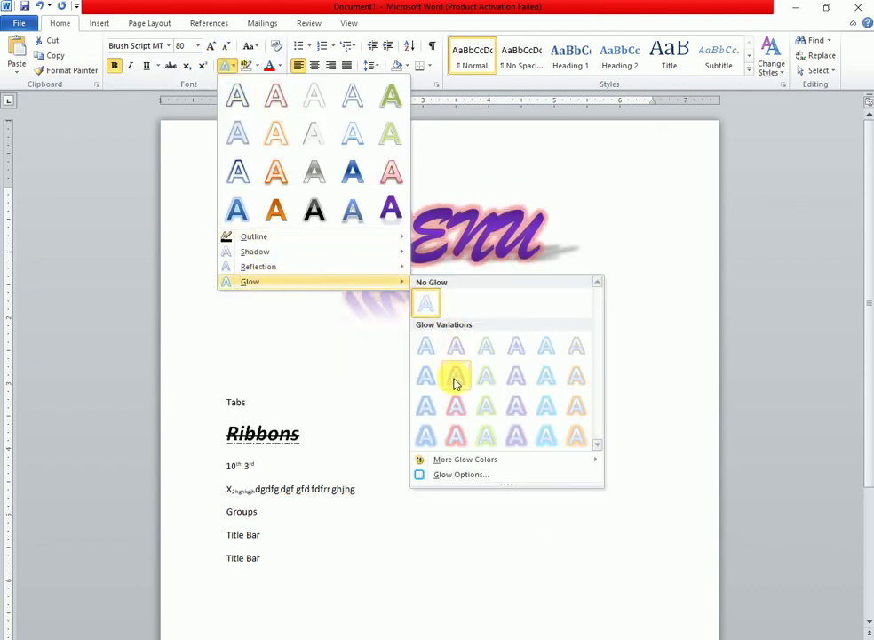
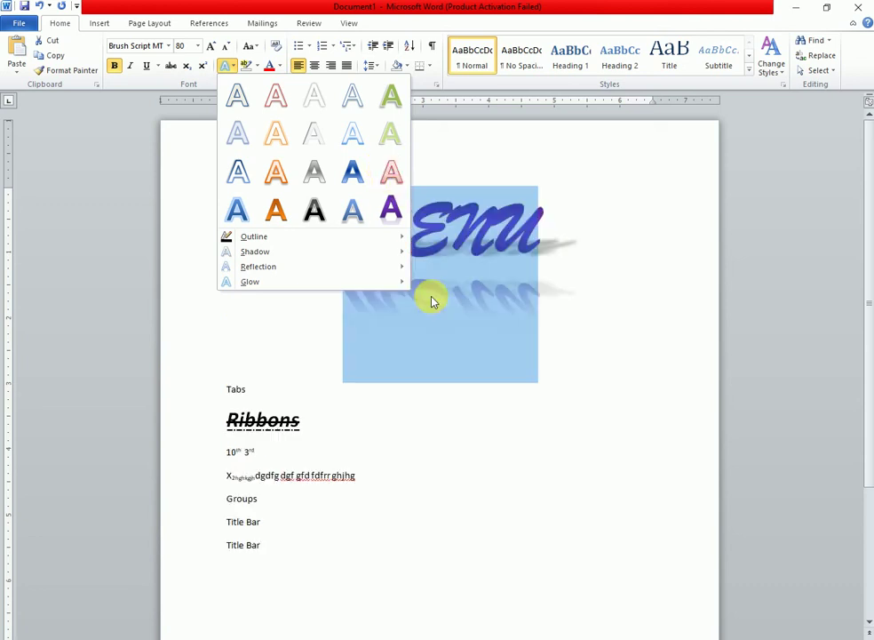
Step: Clear all formatting from the decorative MENU and File words, leaving plain text
{"action": "left_click", "coordinate": [297, 393]}
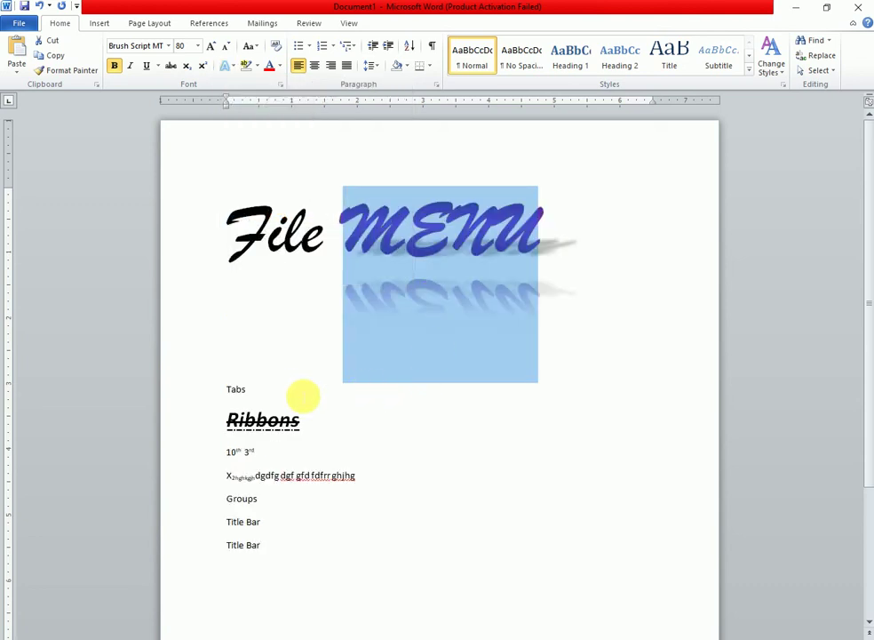
{"action": "left_click", "coordinate": [277, 51]}
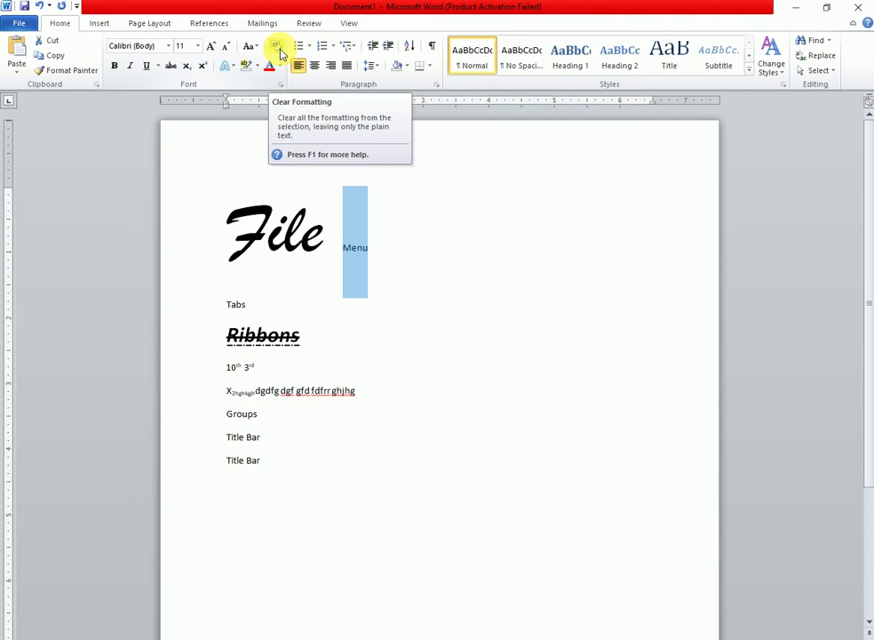
{"action": "double_click", "coordinate": [274, 236]}
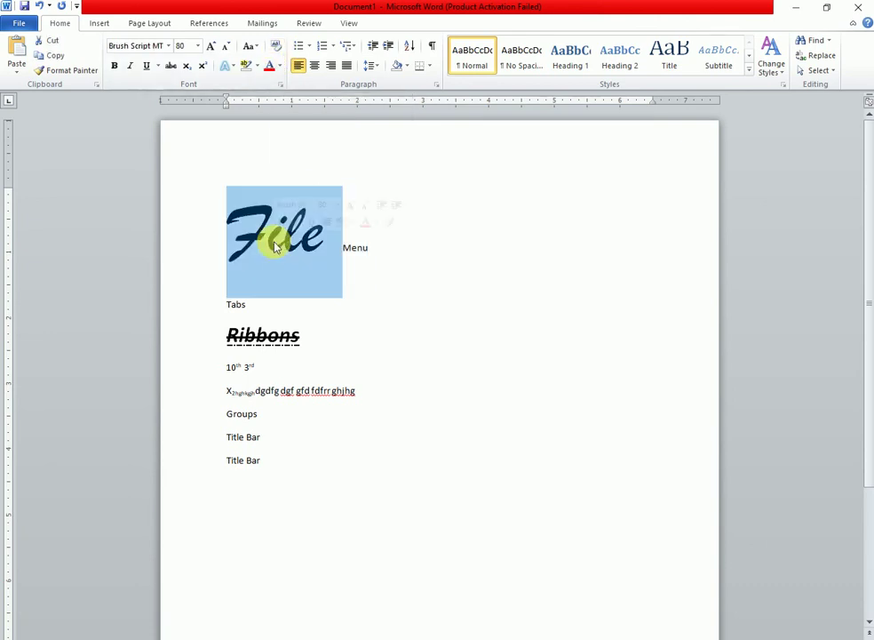
{"action": "left_click", "coordinate": [280, 48]}
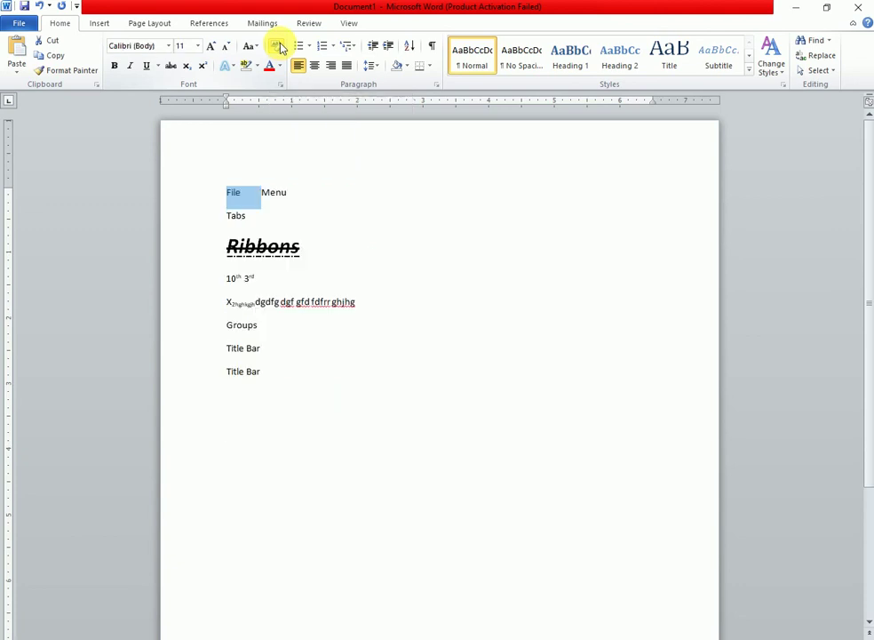
Step: Delete the gap between File and Menu as a test, then undo to restore it
{"action": "left_click", "coordinate": [313, 214]}
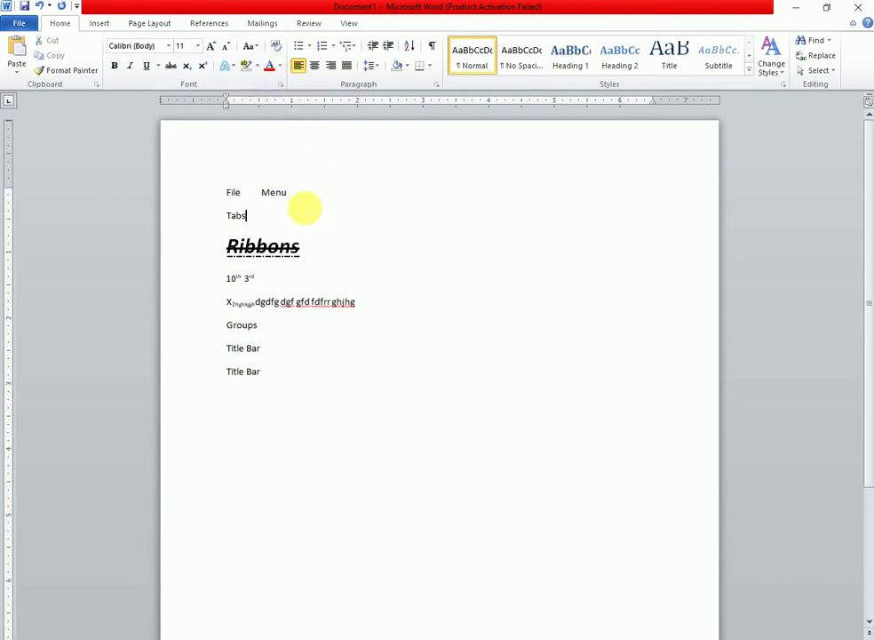
{"action": "left_click_drag", "start_coordinate": [242, 194], "coordinate": [257, 195]}
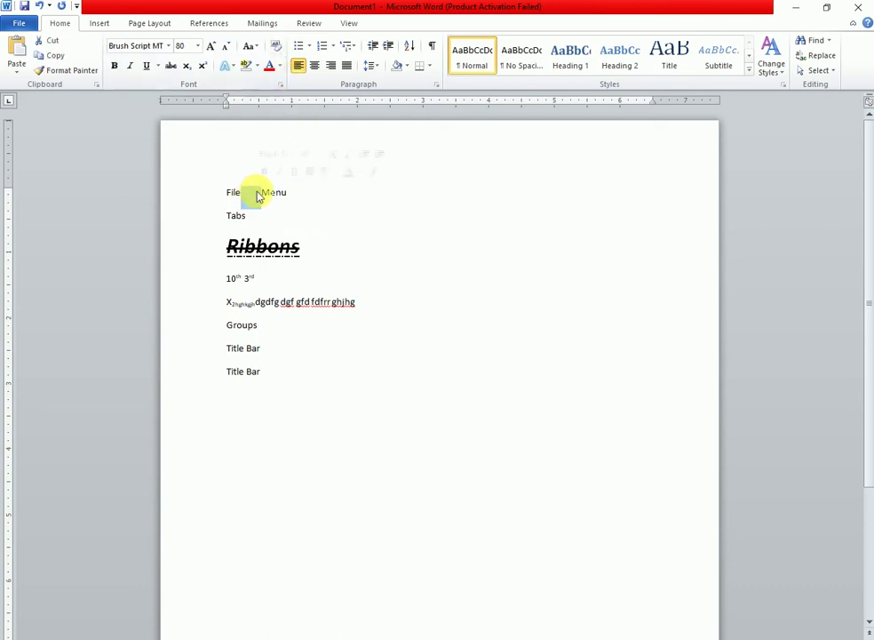
{"action": "key", "text": "Delete"}
{"action": "key", "text": "ctrl+z"}
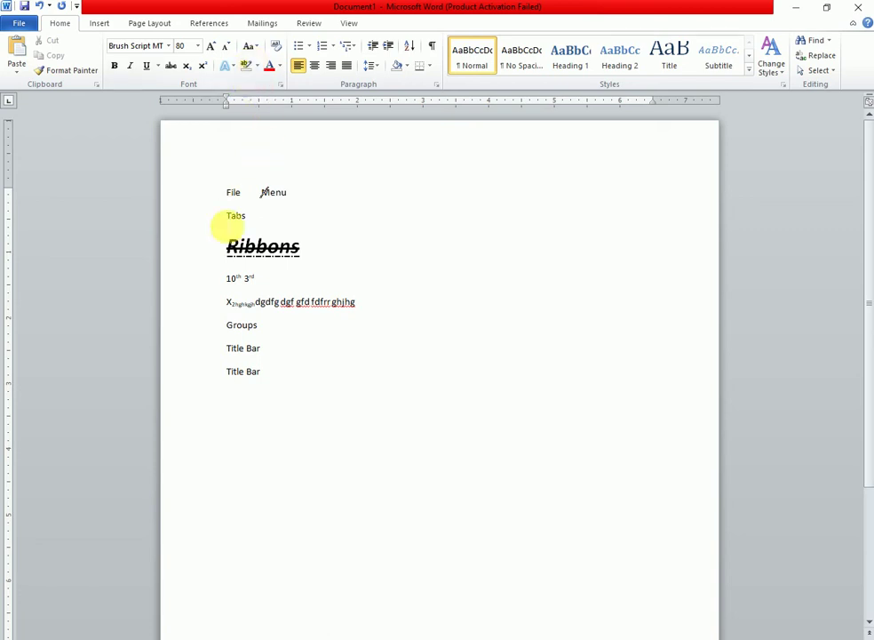
Step: Apply a Bright Green text highlight to the word Tabs
{"action": "left_click", "coordinate": [244, 220]}
{"action": "double_click", "coordinate": [244, 220]}
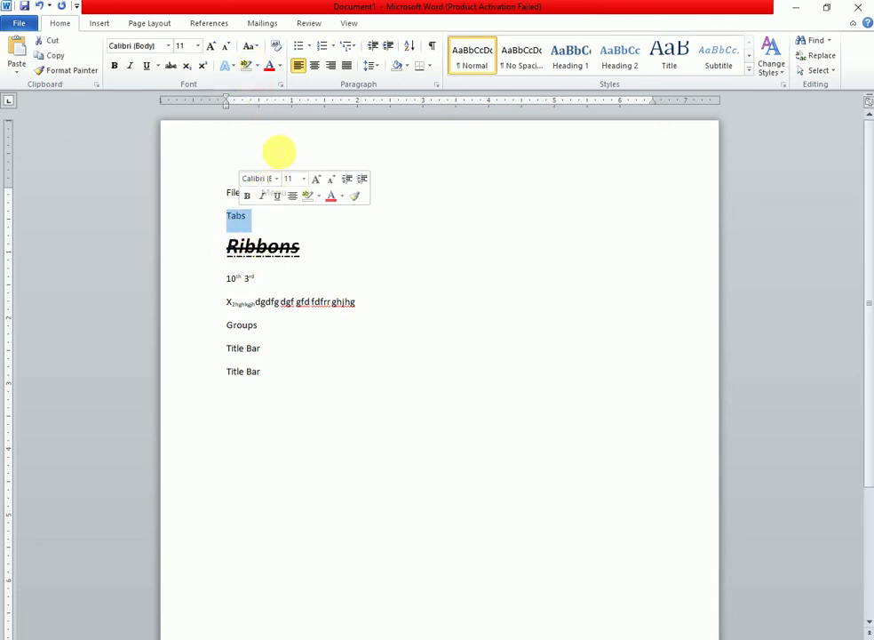
{"action": "left_click", "coordinate": [256, 66]}
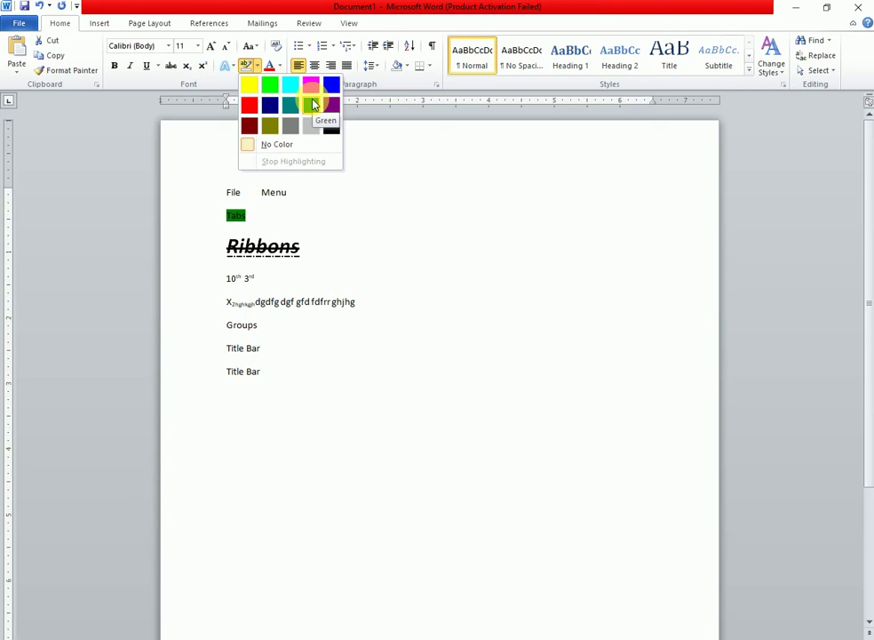
{"action": "left_click", "coordinate": [270, 84]}
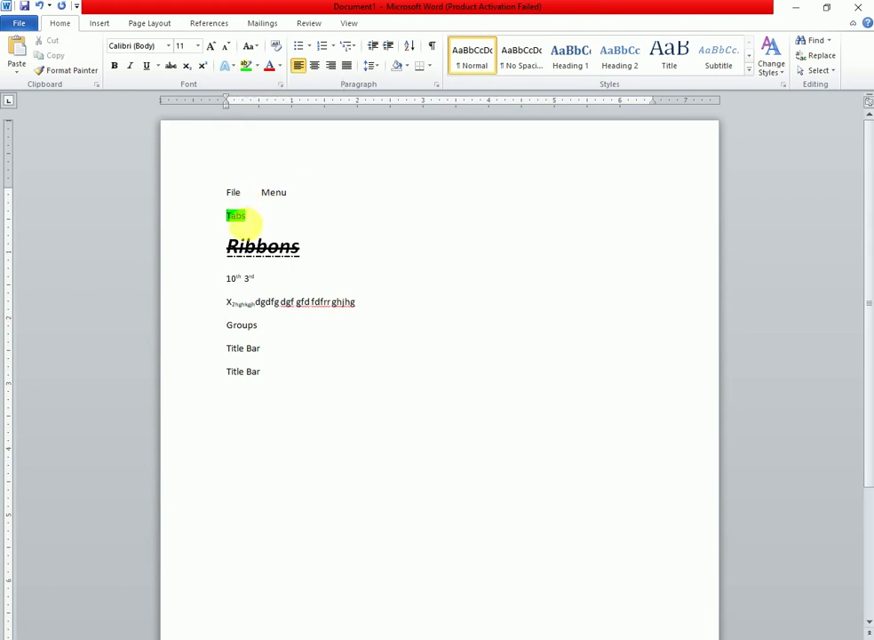
{"action": "left_click_drag", "start_coordinate": [234, 218], "coordinate": [250, 218]}
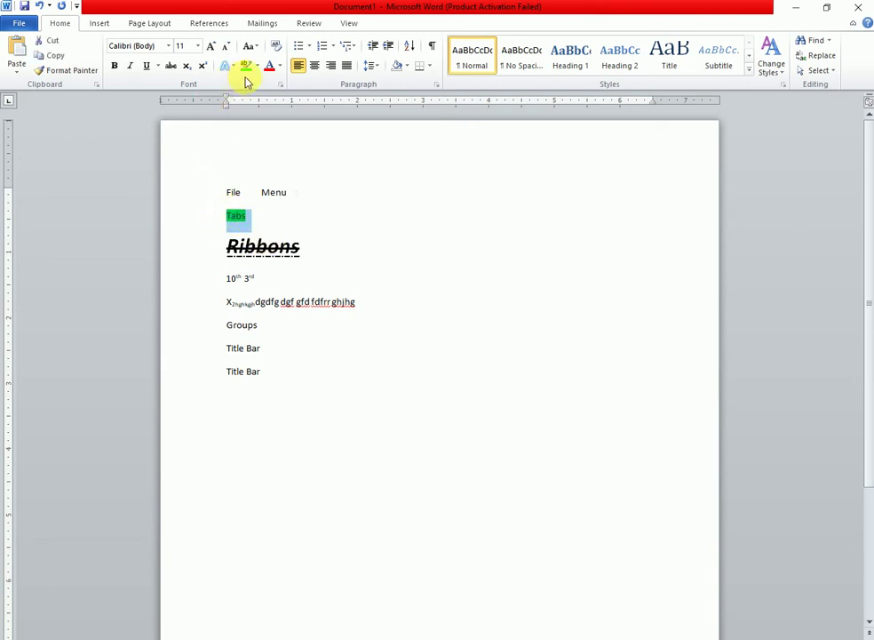
{"action": "left_click", "coordinate": [280, 67]}
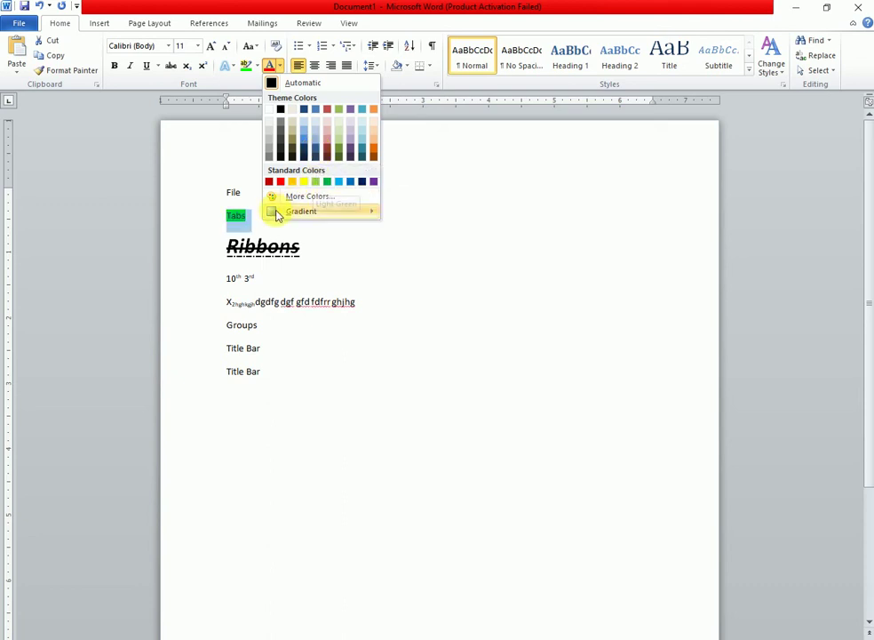
Step: Select the word Ribbons and turn off its strikethrough
{"action": "left_click", "coordinate": [279, 260]}
{"action": "double_click", "coordinate": [284, 247]}
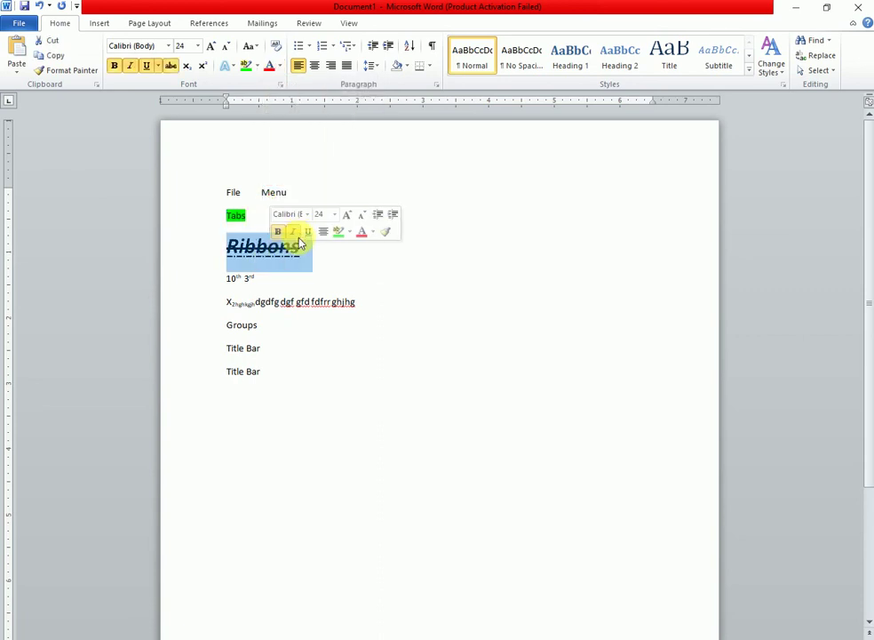
{"action": "left_click", "coordinate": [170, 66]}
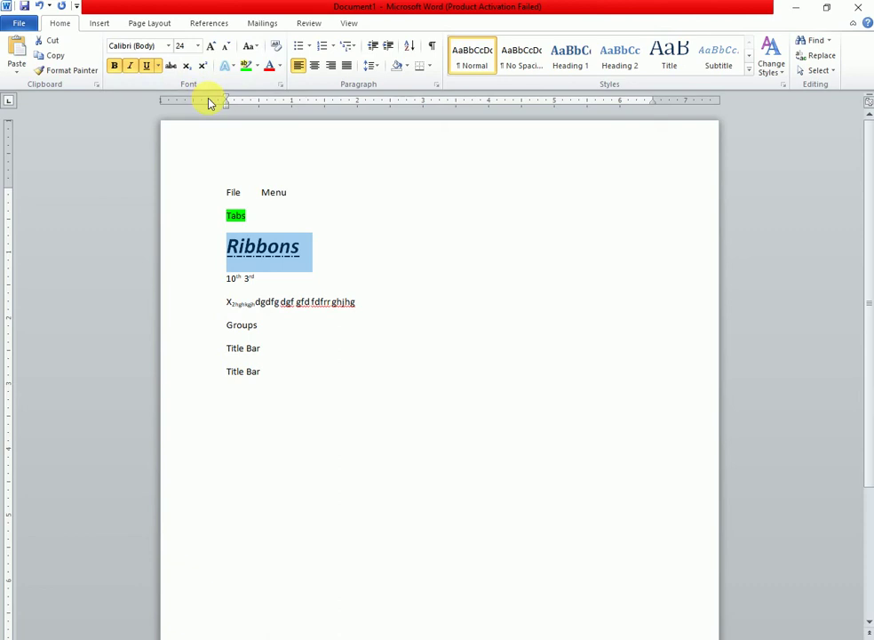
Step: Give Ribbons a light gradient variation as its font colour
{"action": "left_click", "coordinate": [279, 67]}
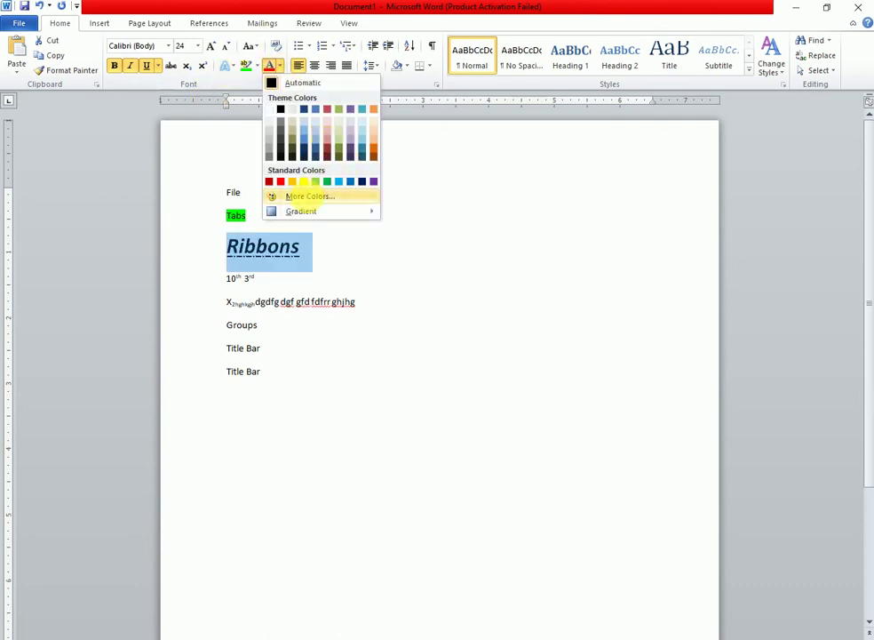
{"action": "left_click", "coordinate": [311, 195]}
{"action": "left_click", "coordinate": [391, 238]}
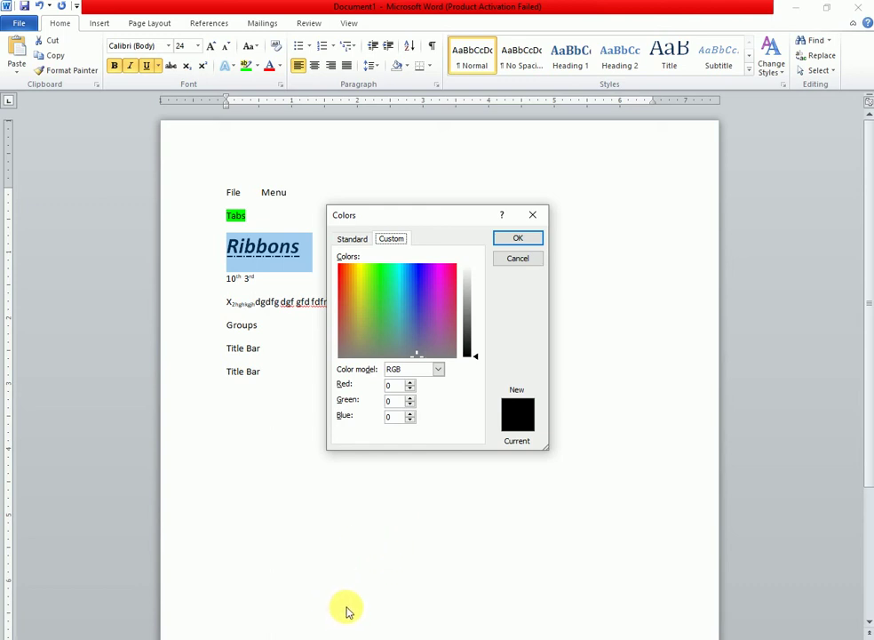
{"action": "left_click", "coordinate": [517, 238]}
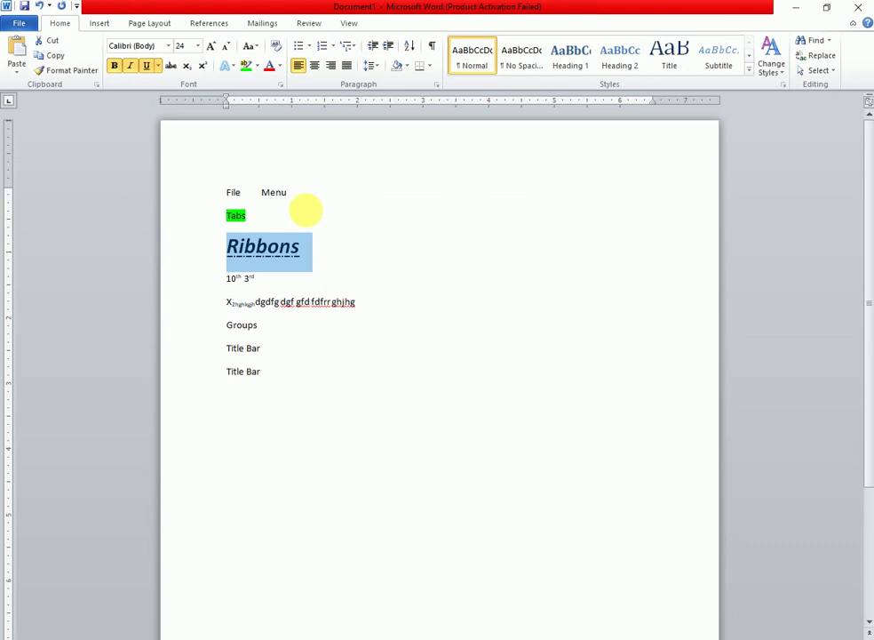
{"action": "left_click", "coordinate": [279, 66]}
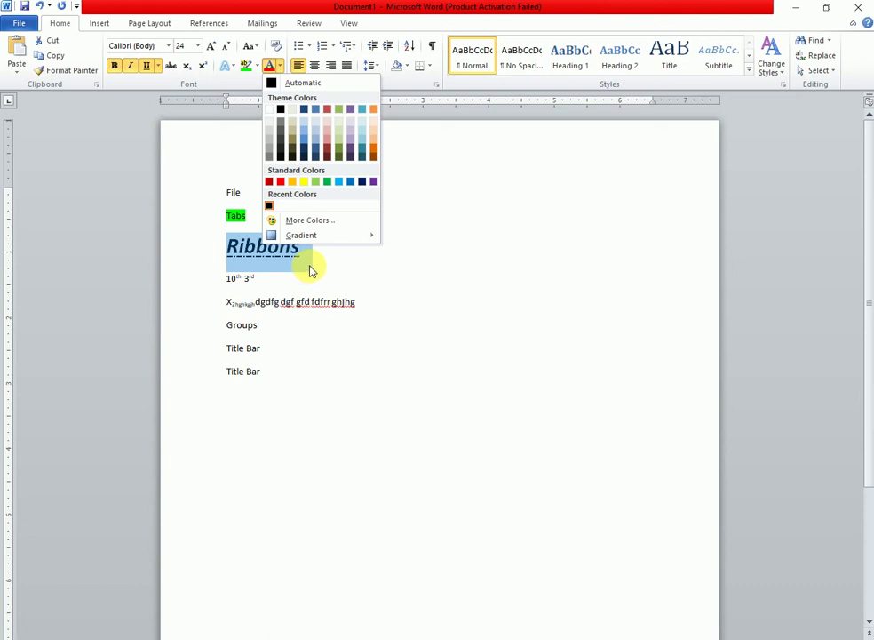
{"action": "mouse_move", "coordinate": [365, 237]}
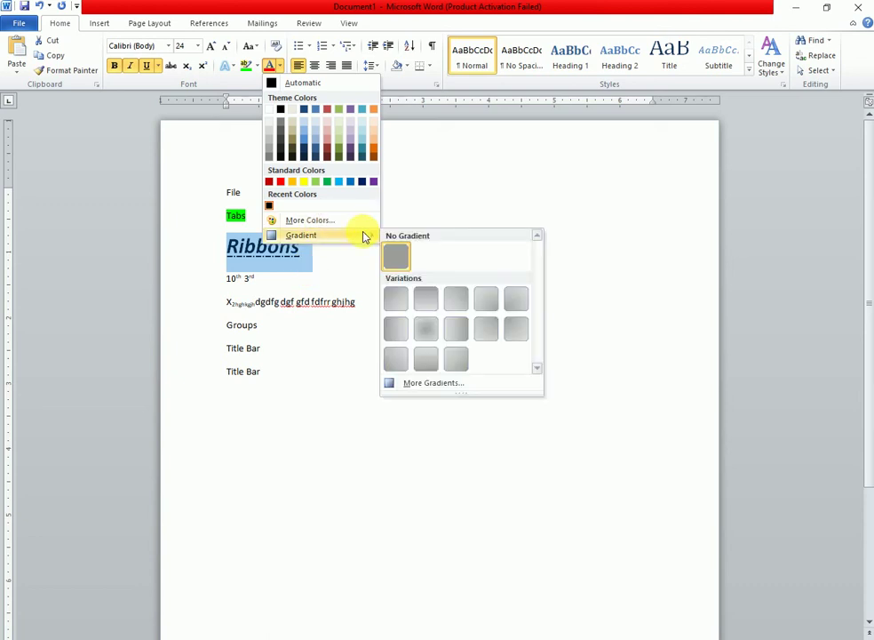
{"action": "left_click", "coordinate": [425, 330]}
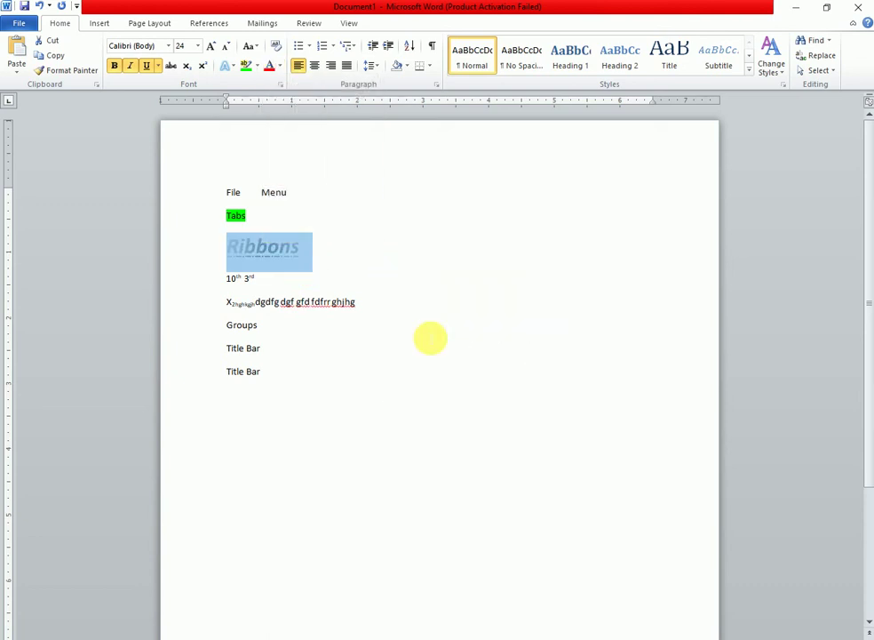
{"action": "left_click", "coordinate": [279, 65]}
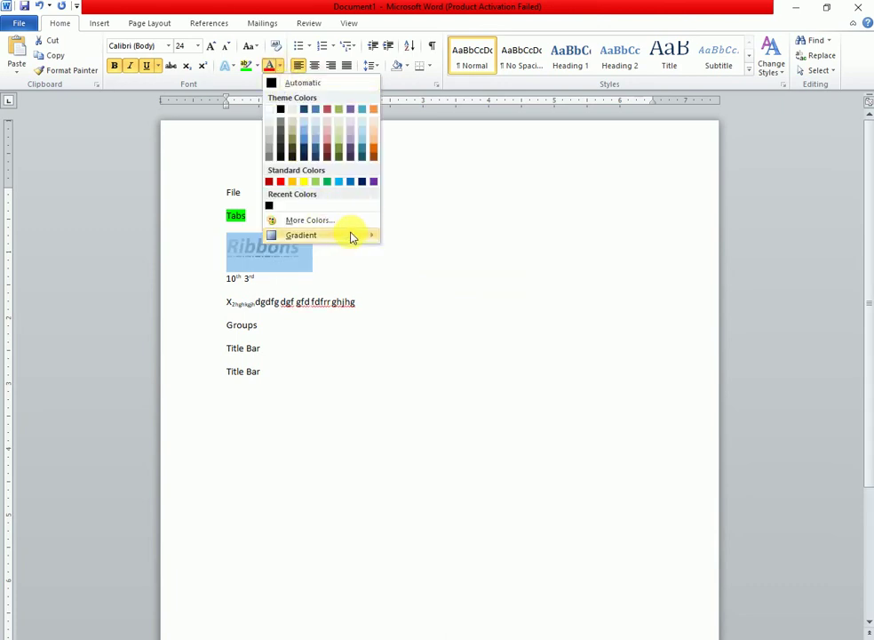
{"action": "mouse_move", "coordinate": [352, 238]}
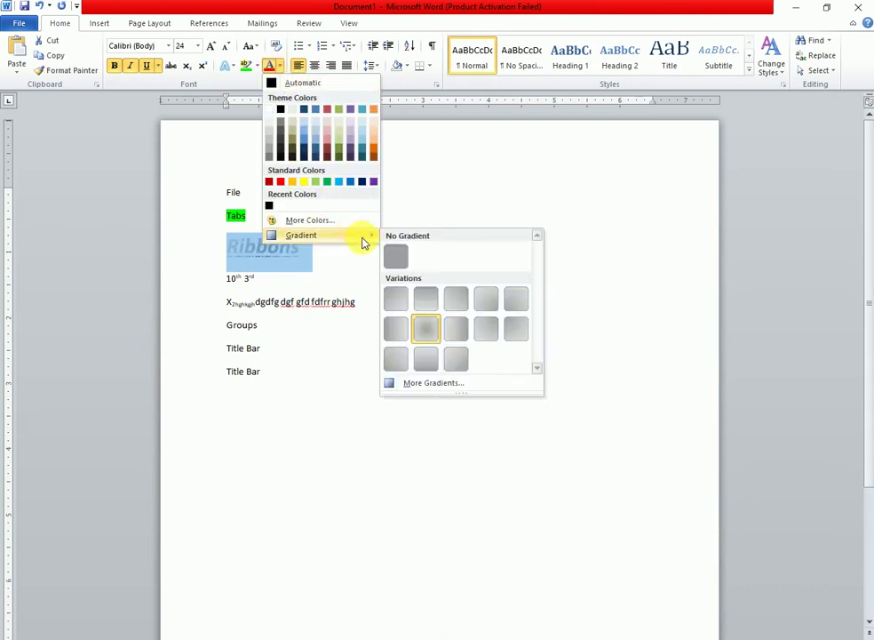
Step: In the gradient fill settings, colour the existing stops red, green and dark blue
{"action": "left_click", "coordinate": [454, 384]}
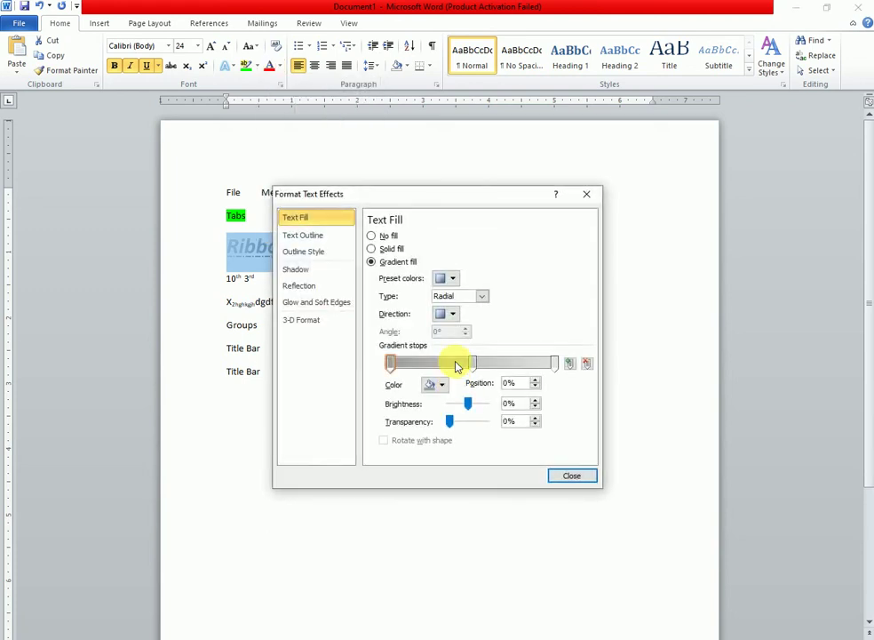
{"action": "left_click_drag", "start_coordinate": [427, 197], "coordinate": [565, 194]}
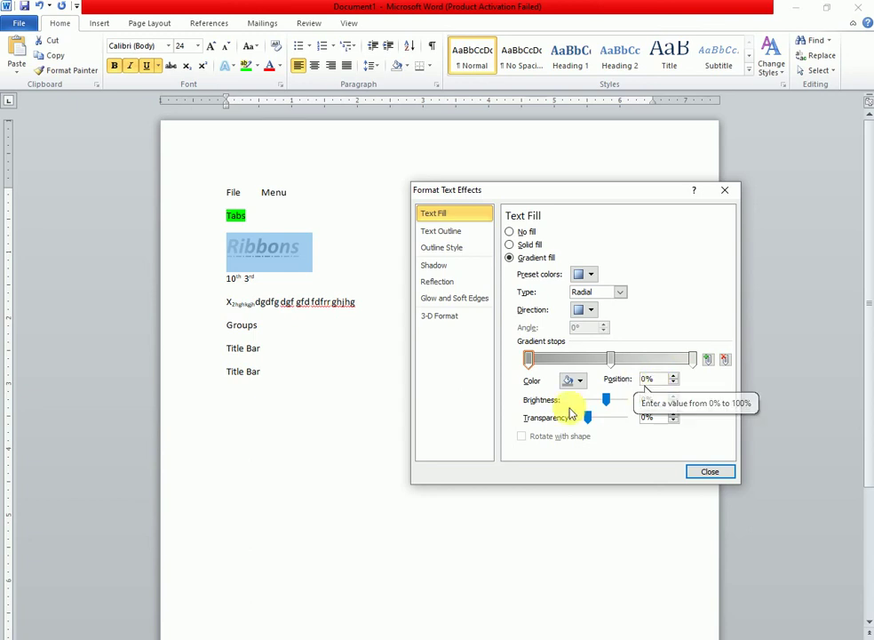
{"action": "left_click", "coordinate": [529, 359]}
{"action": "left_click", "coordinate": [573, 380]}
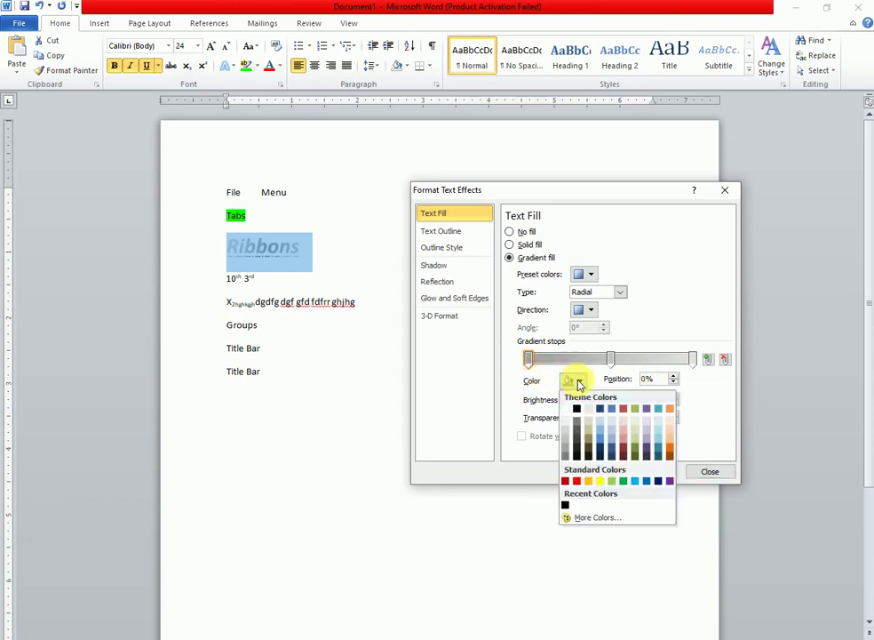
{"action": "left_click", "coordinate": [579, 482]}
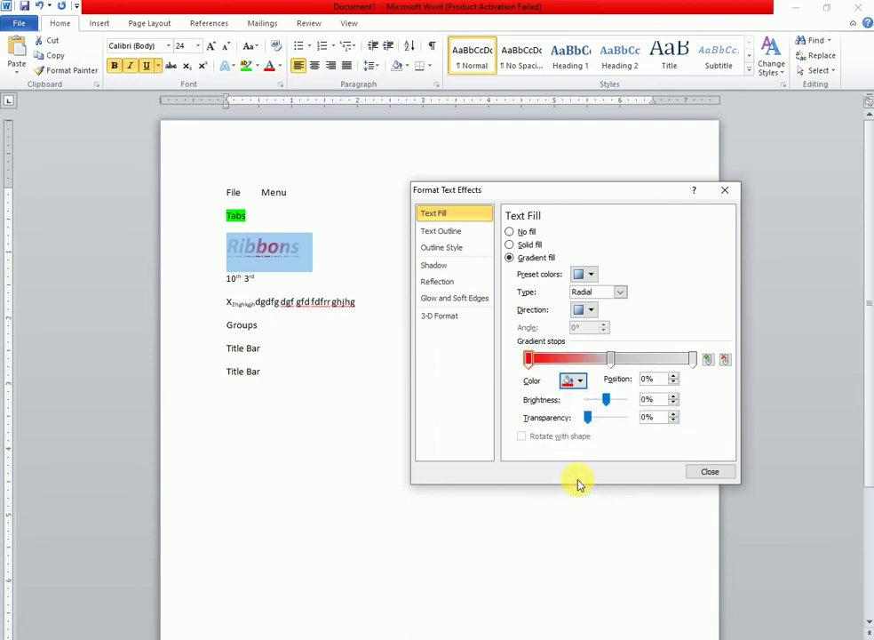
{"action": "left_click", "coordinate": [611, 359]}
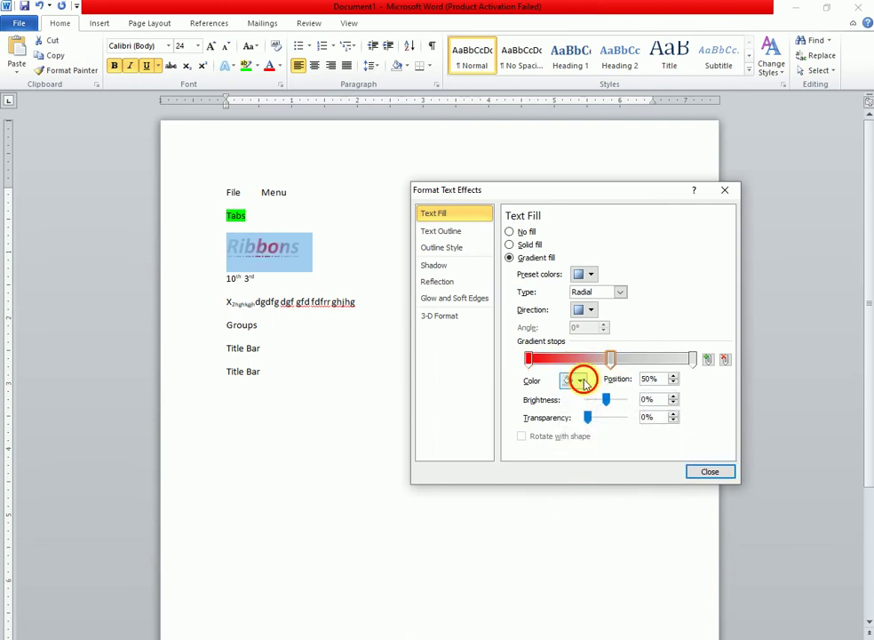
{"action": "left_click", "coordinate": [576, 380]}
{"action": "left_click", "coordinate": [624, 481]}
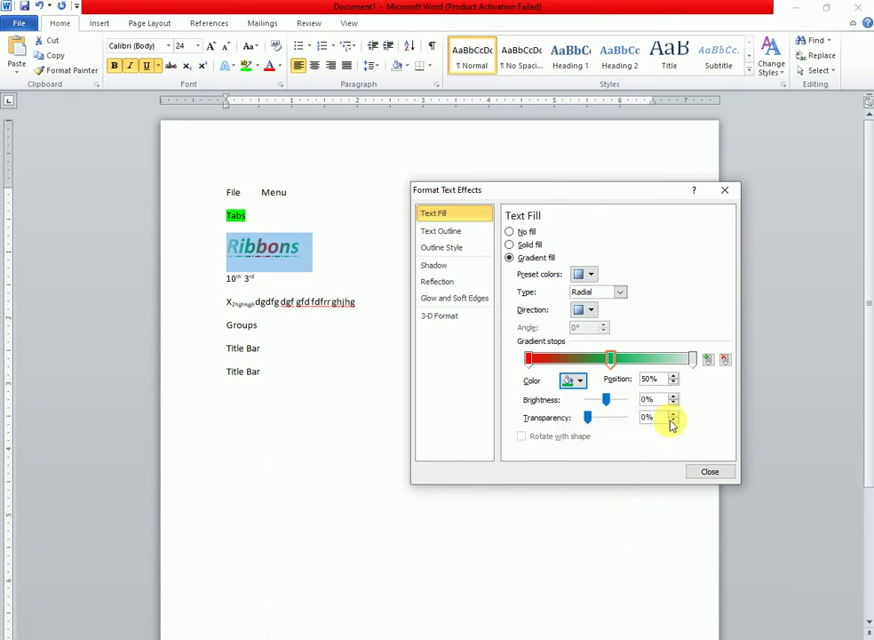
{"action": "left_click", "coordinate": [692, 358]}
{"action": "left_click", "coordinate": [577, 381]}
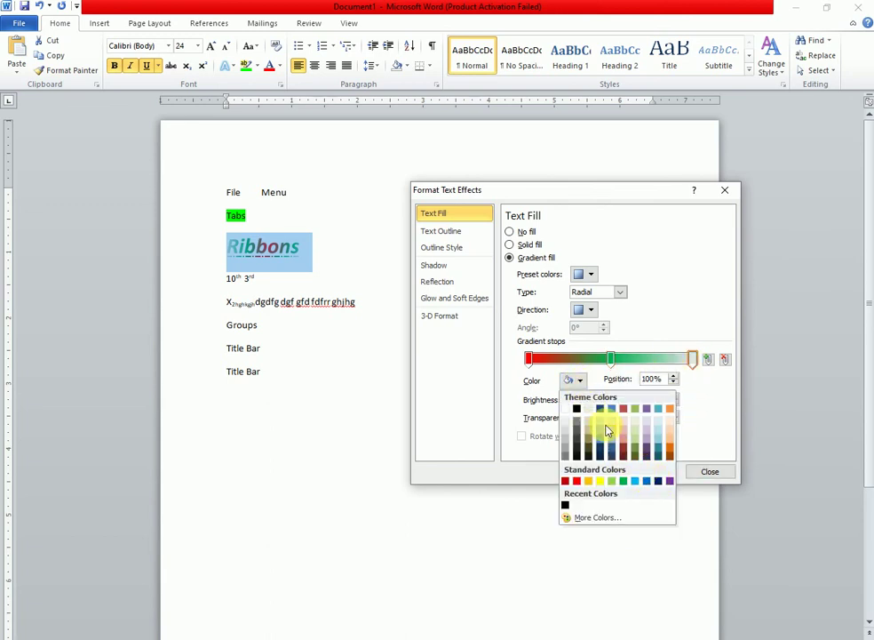
{"action": "left_click", "coordinate": [600, 410]}
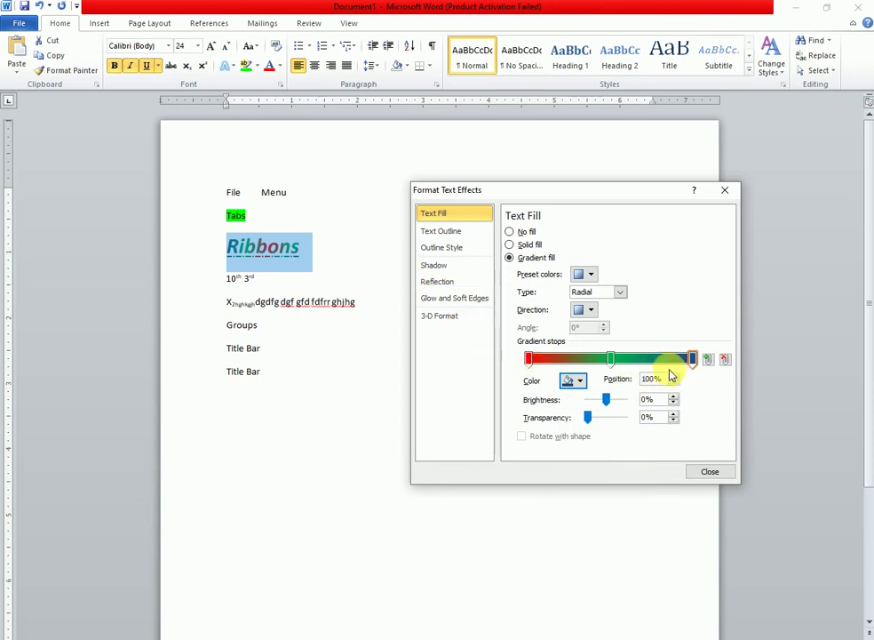
Step: Add gradient stops at 22% and 80%, making the 80% stop yellow
{"action": "left_click", "coordinate": [566, 359]}
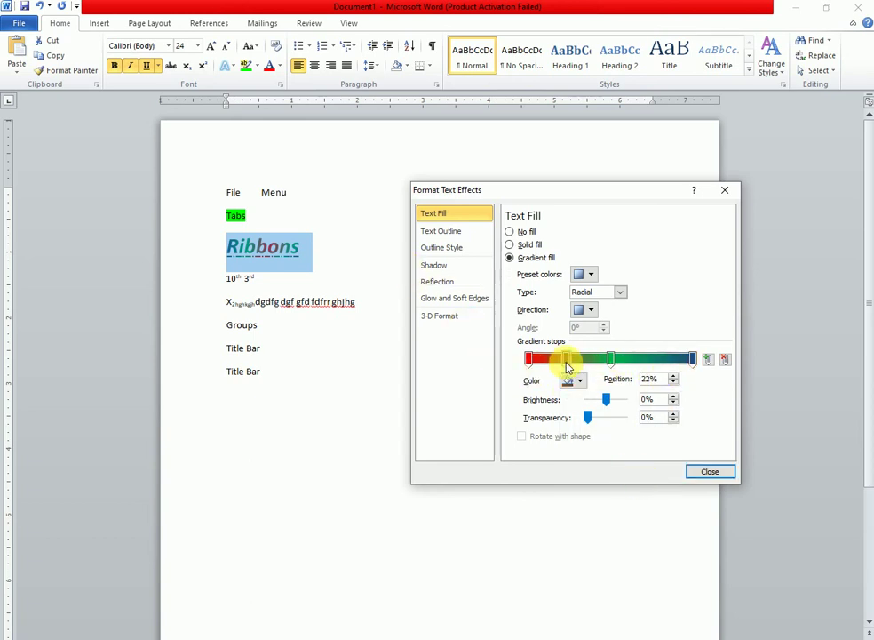
{"action": "left_click", "coordinate": [660, 359]}
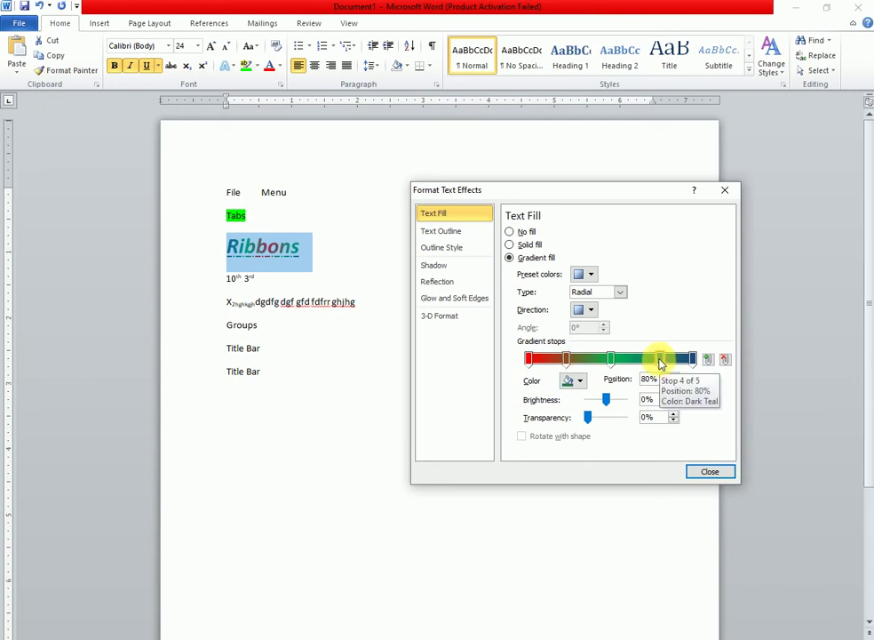
{"action": "left_click", "coordinate": [580, 382]}
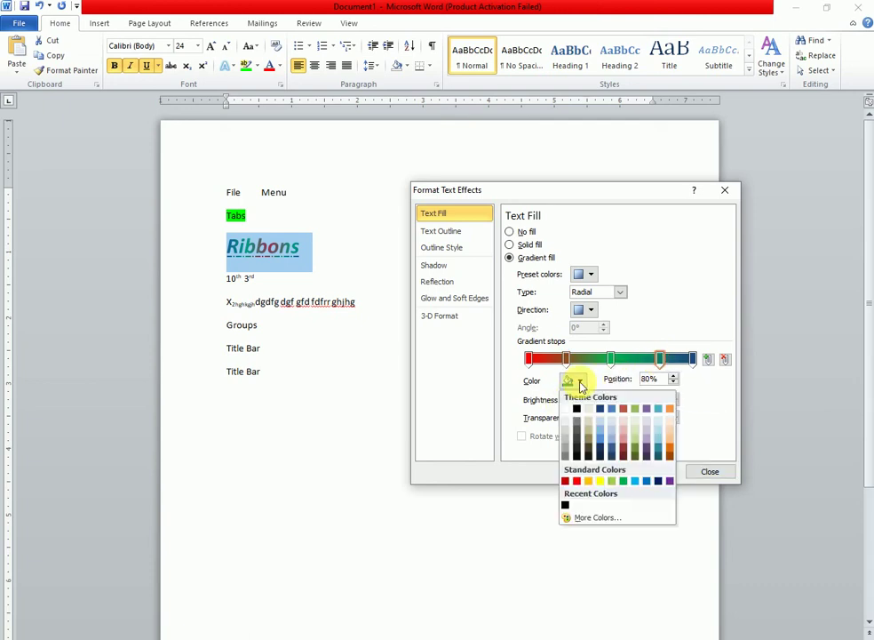
{"action": "left_click", "coordinate": [601, 482]}
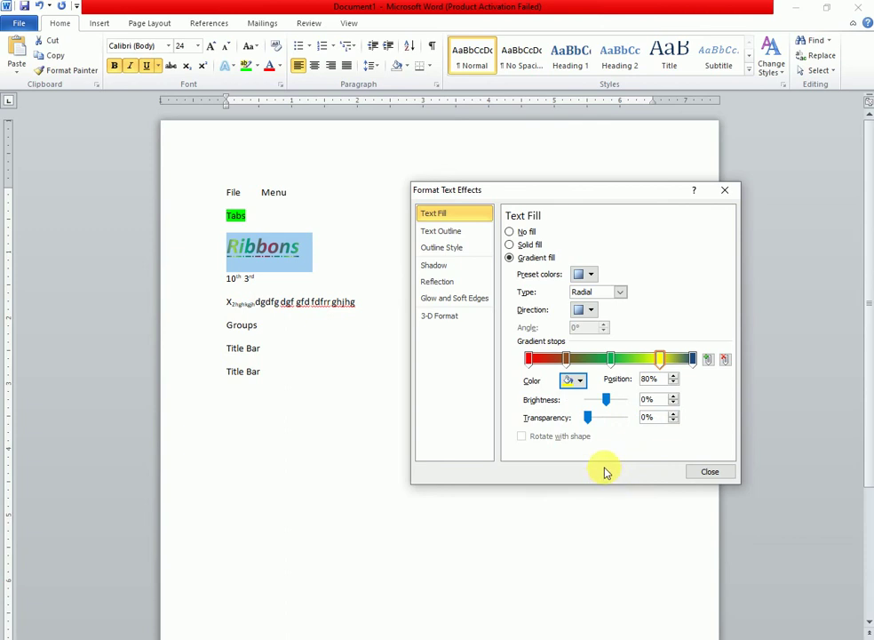
{"action": "left_click", "coordinate": [567, 359]}
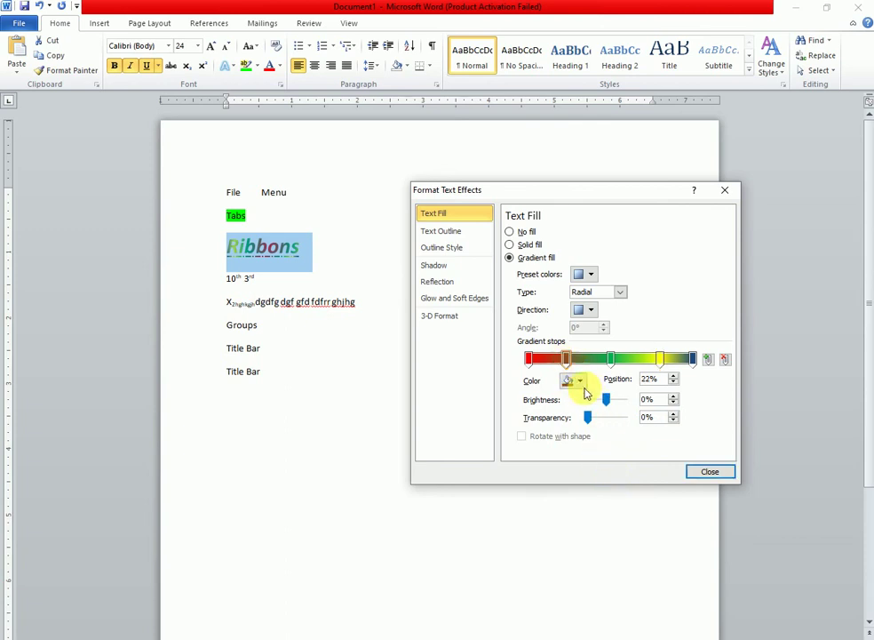
{"action": "left_click", "coordinate": [579, 380]}
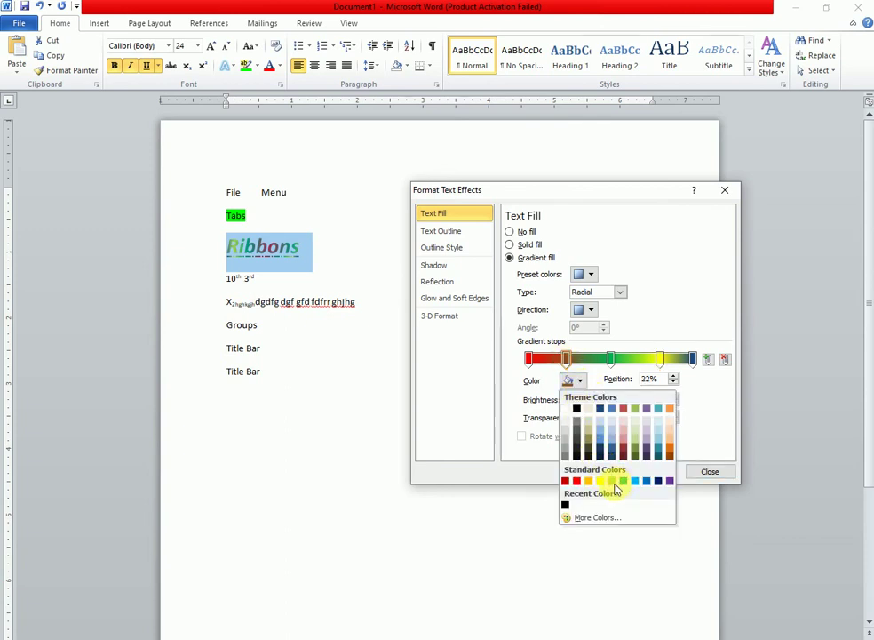
{"action": "left_click", "coordinate": [612, 480]}
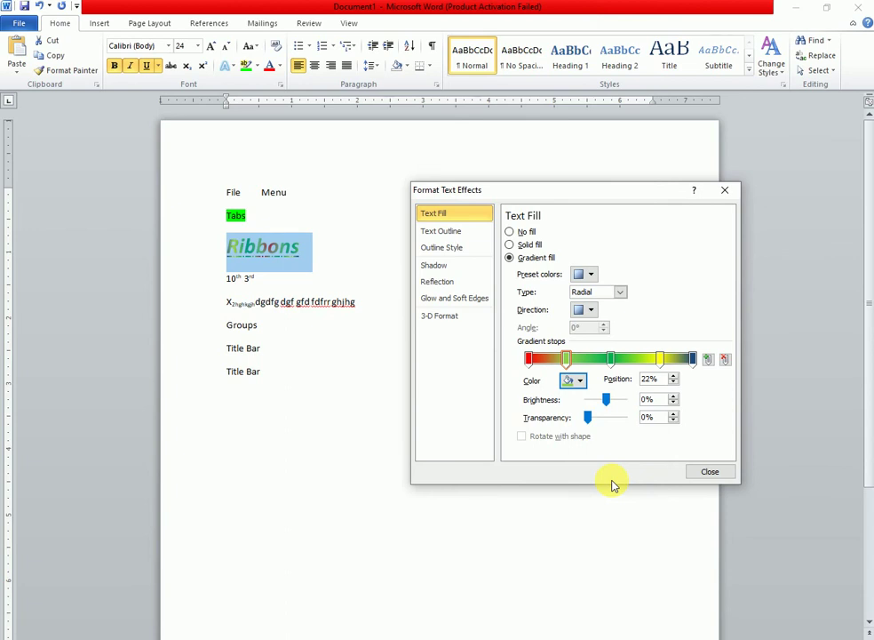
{"action": "left_click", "coordinate": [708, 471]}
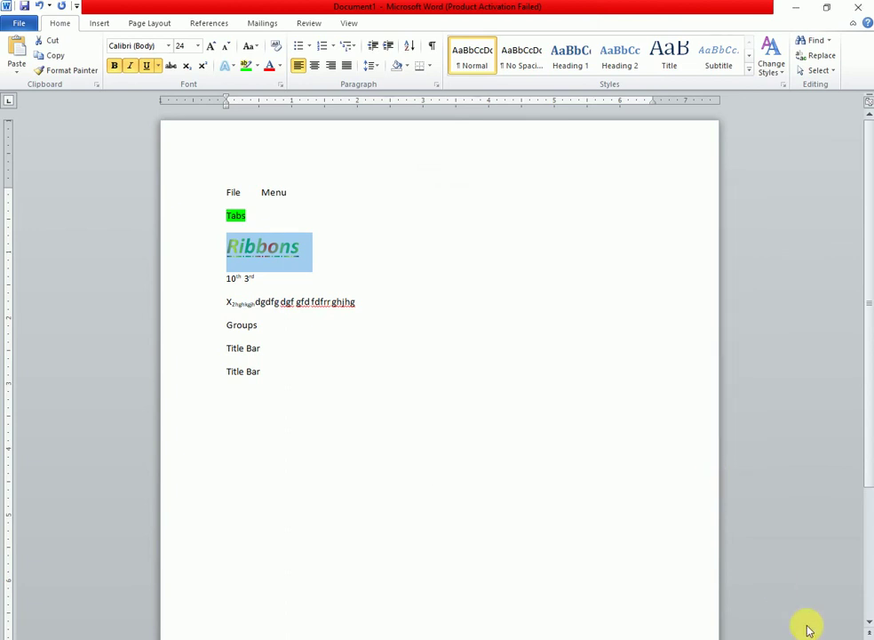
Step: Enlarge the Ribbons heading from 24 pt to 130 pt using Grow Font
{"action": "scroll", "coordinate": [435, 373], "scroll_direction": "up", "scroll_amount": 2, "text": "ctrl"}
{"action": "scroll", "coordinate": [436, 374], "scroll_direction": "up", "scroll_amount": 2, "text": "ctrl"}
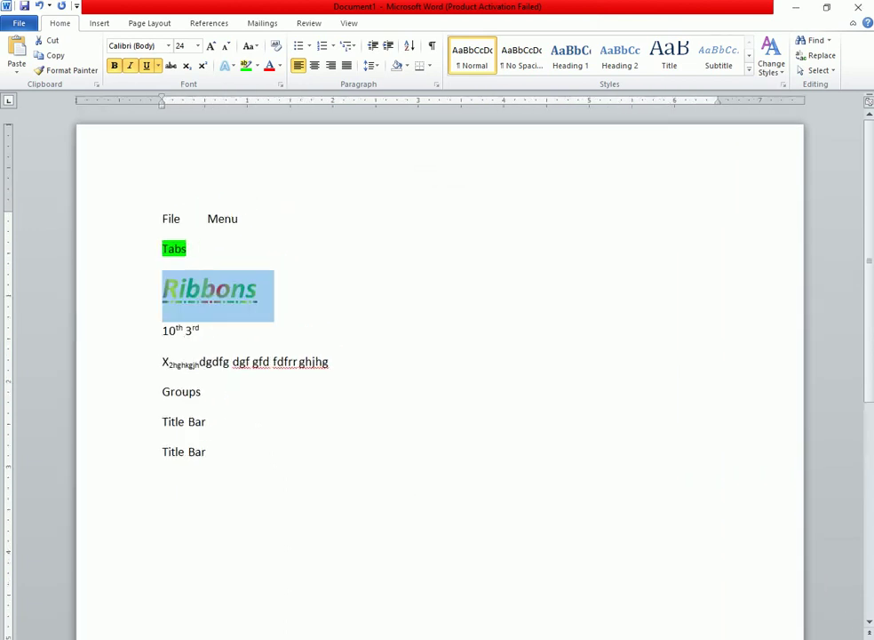
{"action": "scroll", "coordinate": [436, 373], "scroll_direction": "up", "scroll_amount": 2, "text": "ctrl"}
{"action": "scroll", "coordinate": [435, 373], "scroll_direction": "up", "scroll_amount": 1, "text": "ctrl"}
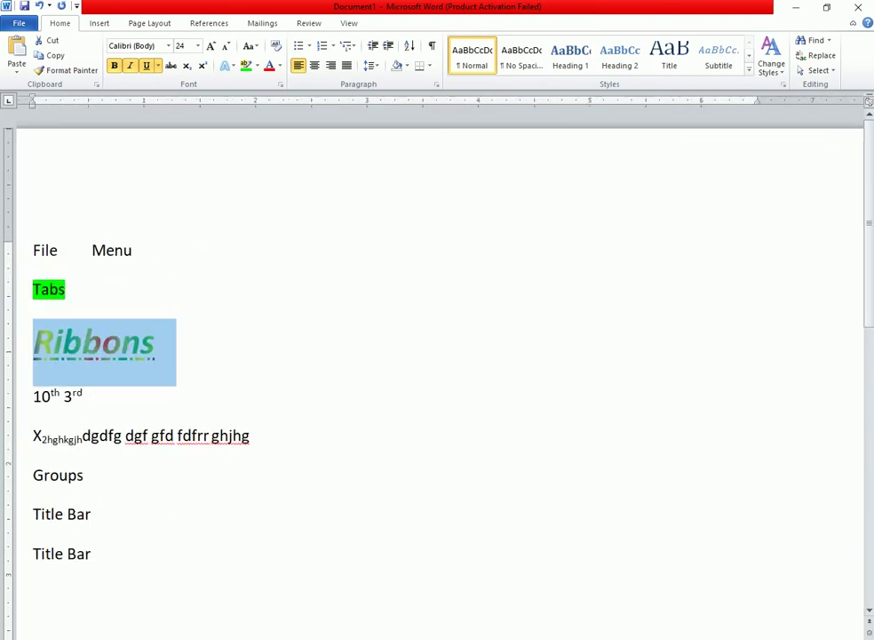
{"action": "left_click_drag", "start_coordinate": [586, 637], "coordinate": [469, 638]}
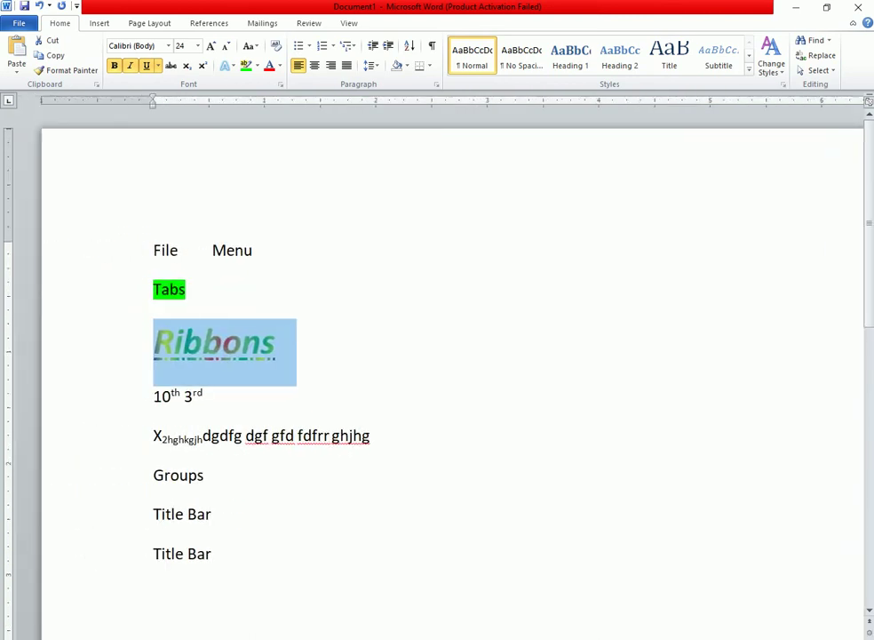
{"action": "scroll", "coordinate": [436, 374], "scroll_direction": "down", "scroll_amount": 1, "text": "ctrl"}
{"action": "scroll", "coordinate": [435, 373], "scroll_direction": "down", "scroll_amount": 1, "text": "ctrl"}
{"action": "scroll", "coordinate": [435, 373], "scroll_direction": "down", "scroll_amount": 1, "text": "ctrl"}
{"action": "scroll", "coordinate": [435, 373], "scroll_direction": "down", "scroll_amount": 1, "text": "ctrl"}
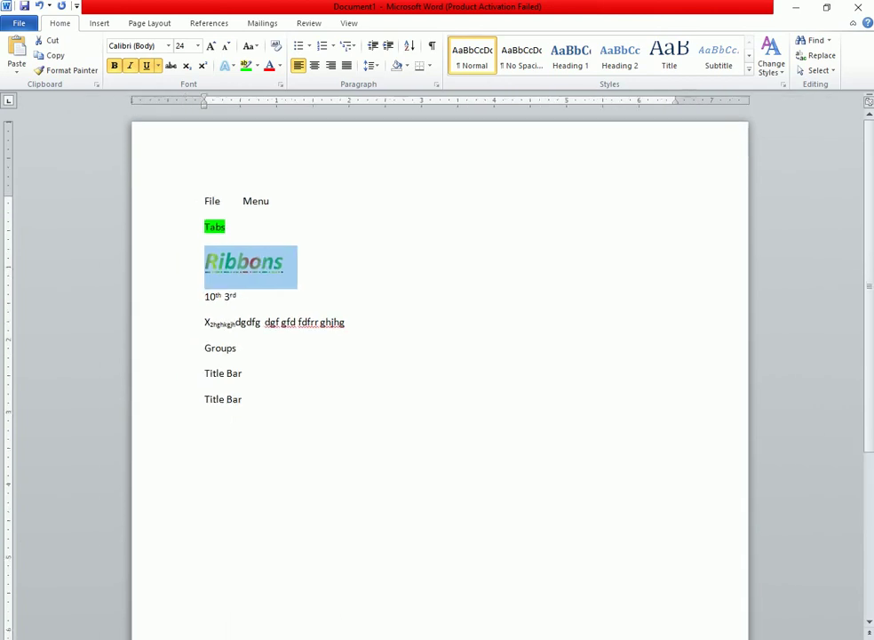
{"action": "scroll", "coordinate": [435, 373], "scroll_direction": "down", "scroll_amount": 1, "text": "ctrl"}
{"action": "scroll", "coordinate": [436, 373], "scroll_direction": "down", "scroll_amount": 1, "text": "ctrl"}
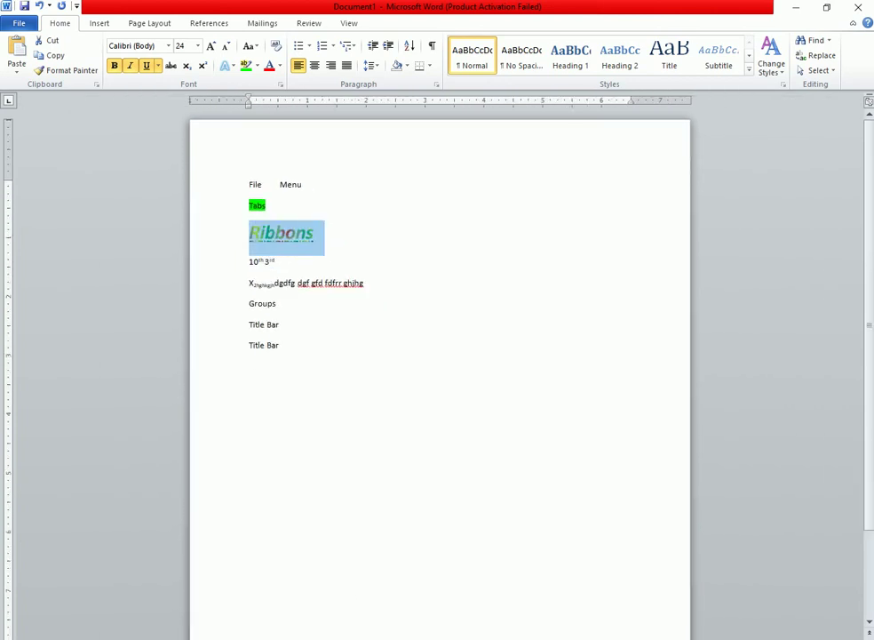
{"action": "scroll", "coordinate": [474, 429], "scroll_direction": "up", "scroll_amount": 1, "text": "ctrl"}
{"action": "left_click", "coordinate": [211, 47]}
{"action": "left_click", "coordinate": [211, 47]}
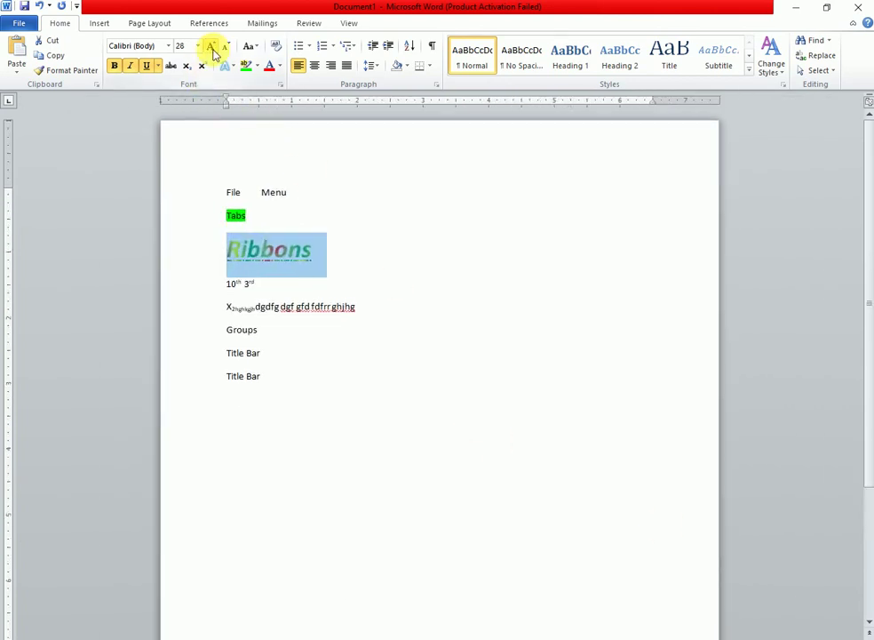
{"action": "double_click", "coordinate": [212, 47]}
{"action": "double_click", "coordinate": [211, 47]}
{"action": "double_click", "coordinate": [211, 47]}
{"action": "double_click", "coordinate": [212, 47]}
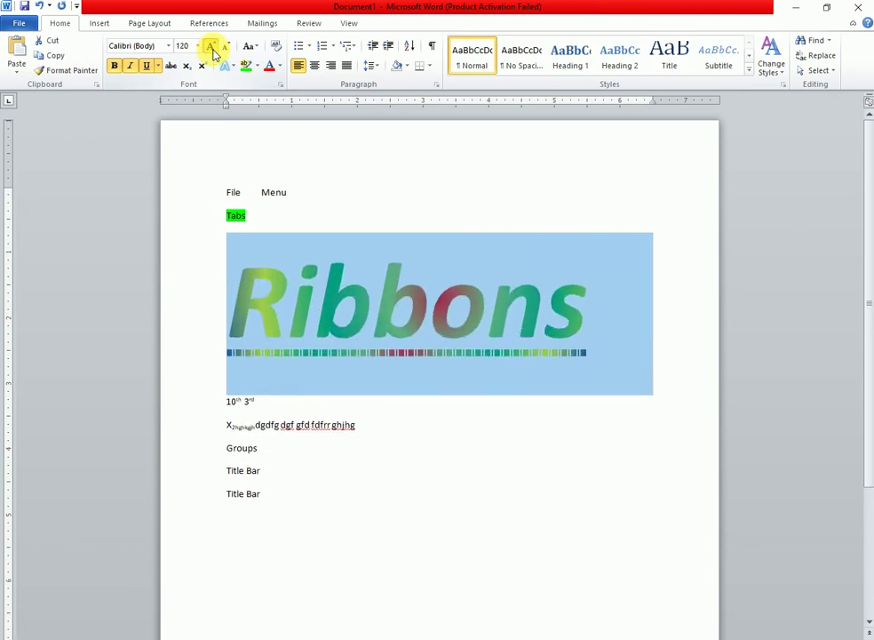
{"action": "left_click", "coordinate": [212, 47]}
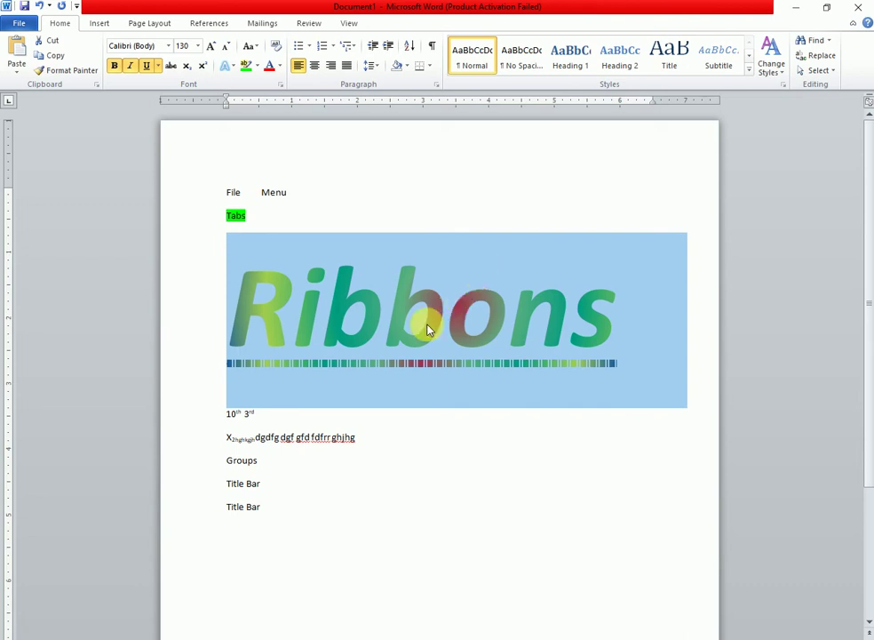
{"action": "scroll", "coordinate": [282, 422], "scroll_direction": "down", "scroll_amount": 3}
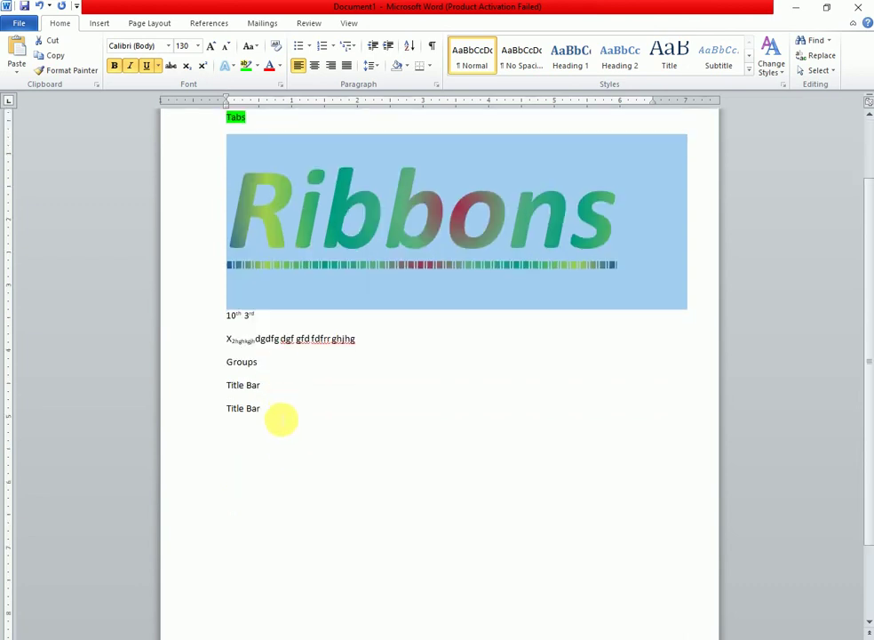
{"action": "left_click", "coordinate": [281, 416]}
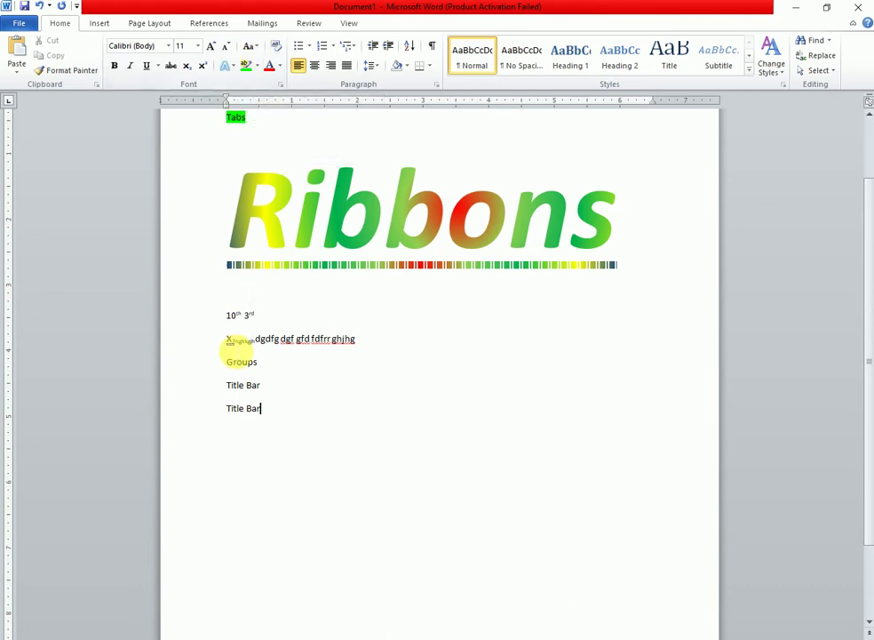
Step: Generate a random sample paragraph with =rand(1) on a new line below the last Title Bar
{"action": "key", "text": "Return"}
{"action": "type", "text": "=rand(1"}
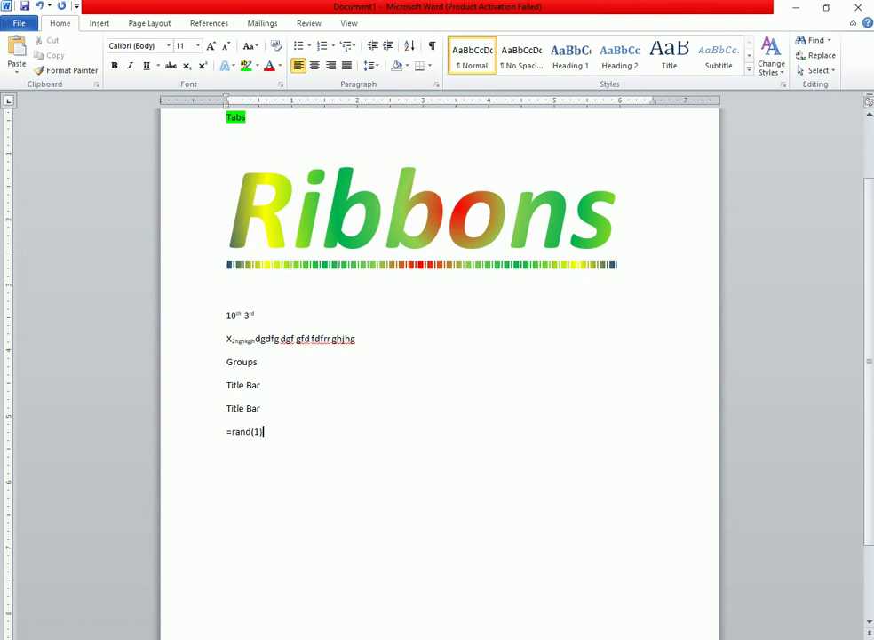
{"action": "key", "text": "Return"}
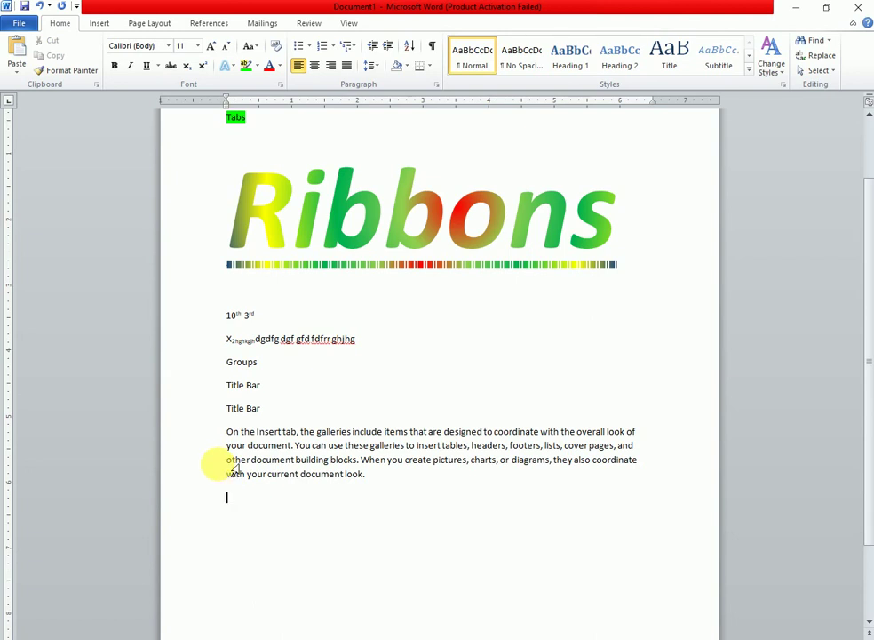
Step: Select the sample paragraph and switch it to lowercase, then UPPERCASE
{"action": "left_click", "coordinate": [231, 436]}
{"action": "left_click_drag", "start_coordinate": [231, 436], "coordinate": [332, 494]}
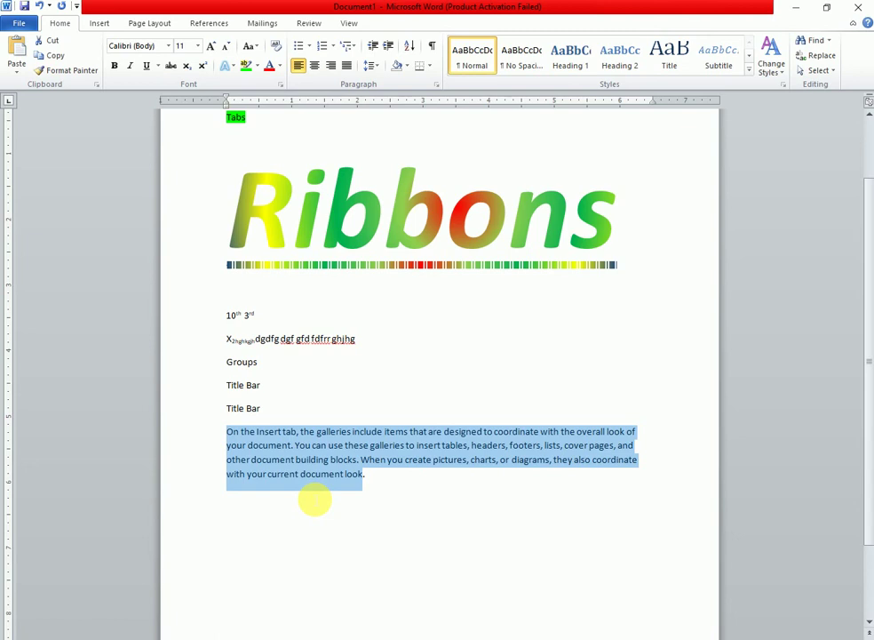
{"action": "left_click", "coordinate": [252, 45]}
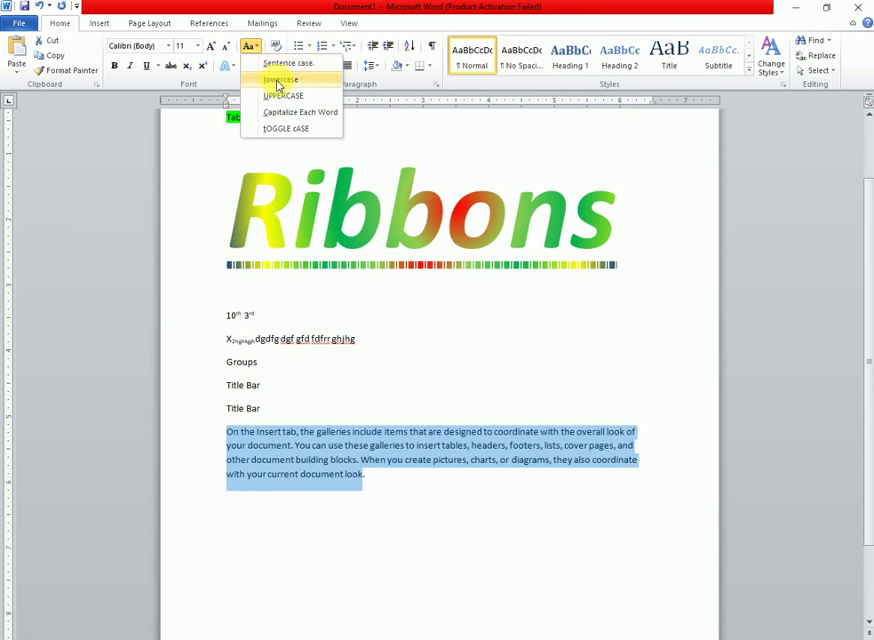
{"action": "left_click", "coordinate": [279, 80]}
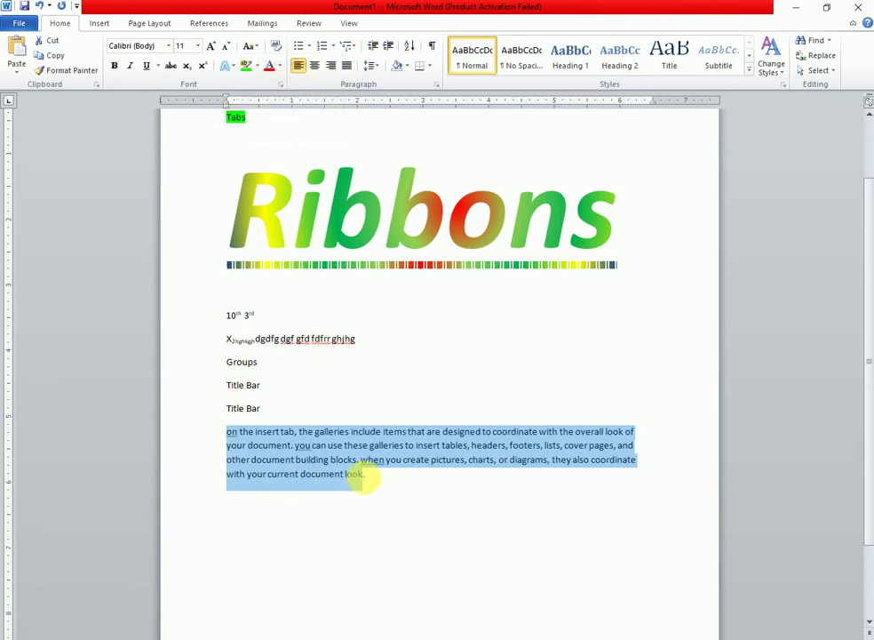
{"action": "left_click", "coordinate": [250, 46]}
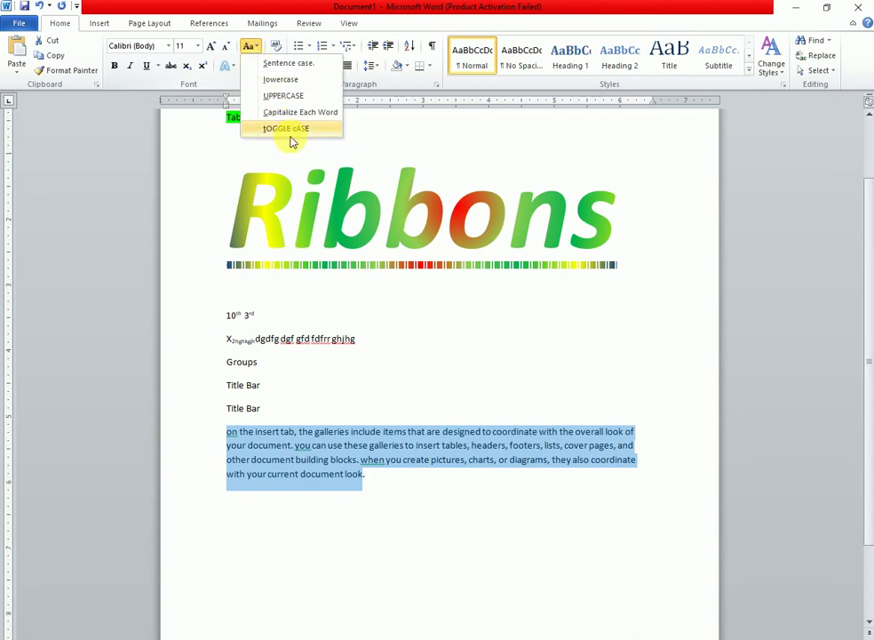
{"action": "left_click", "coordinate": [301, 103]}
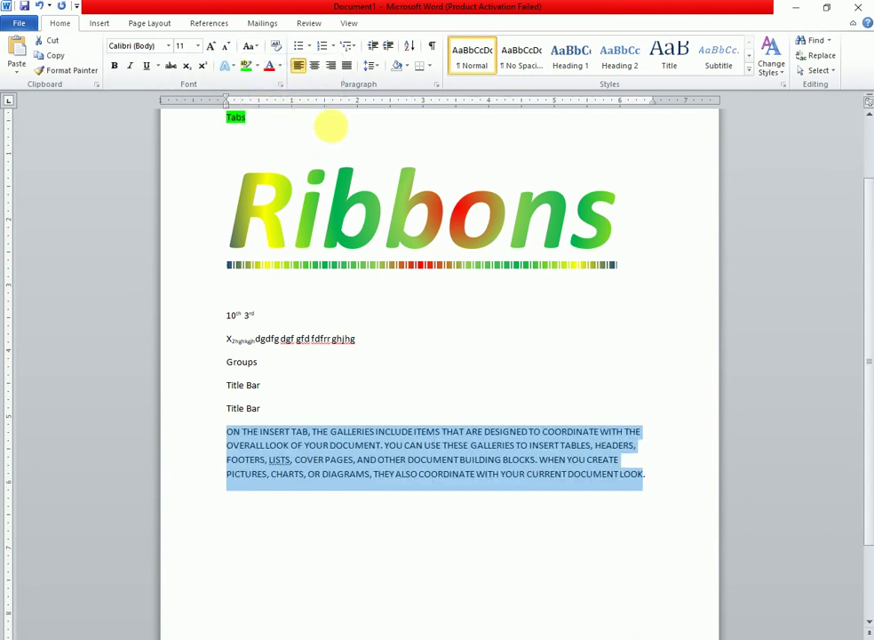
Step: Apply Capitalize Each Word, then tOGGLE cASE, then Sentence case to the paragraph
{"action": "left_click", "coordinate": [250, 47]}
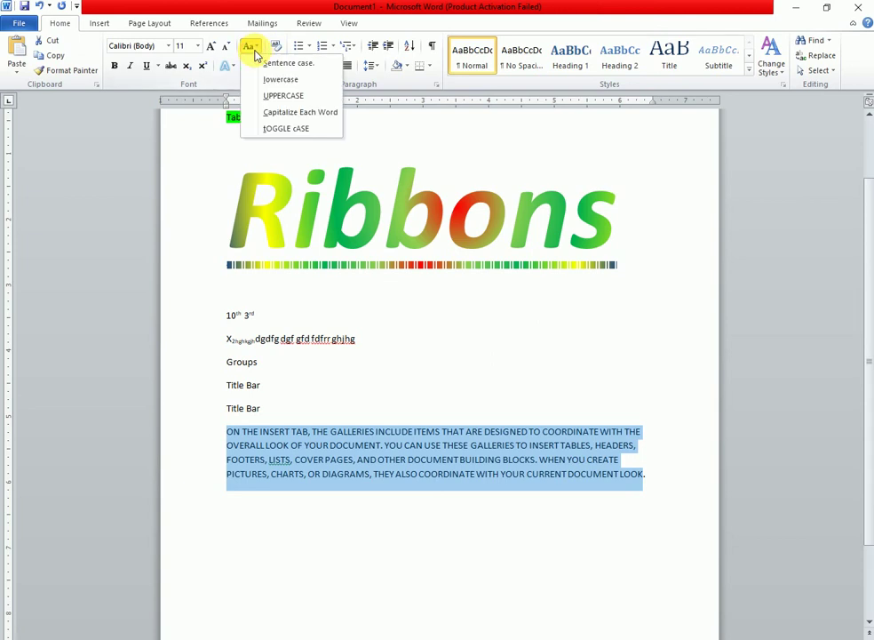
{"action": "left_click", "coordinate": [302, 120]}
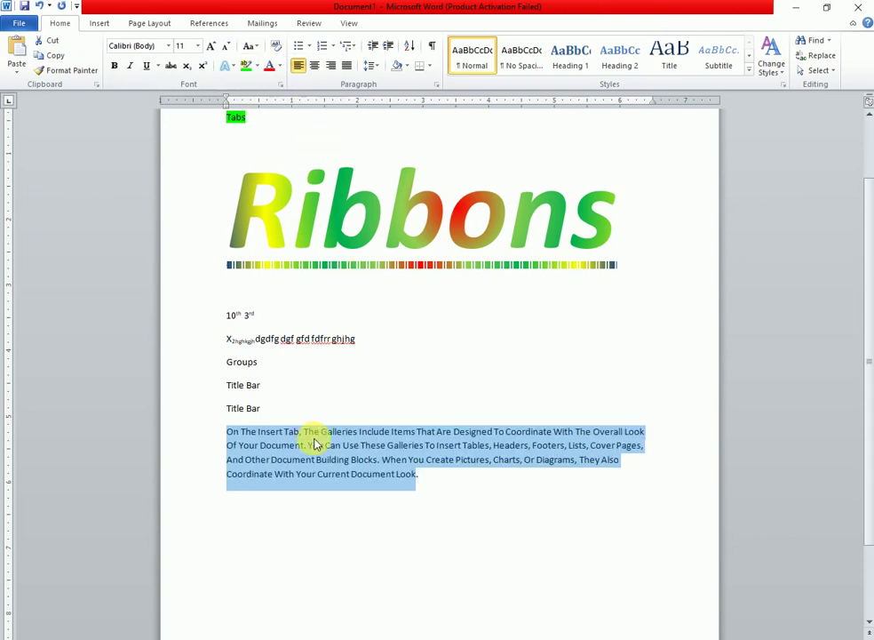
{"action": "left_click", "coordinate": [251, 45]}
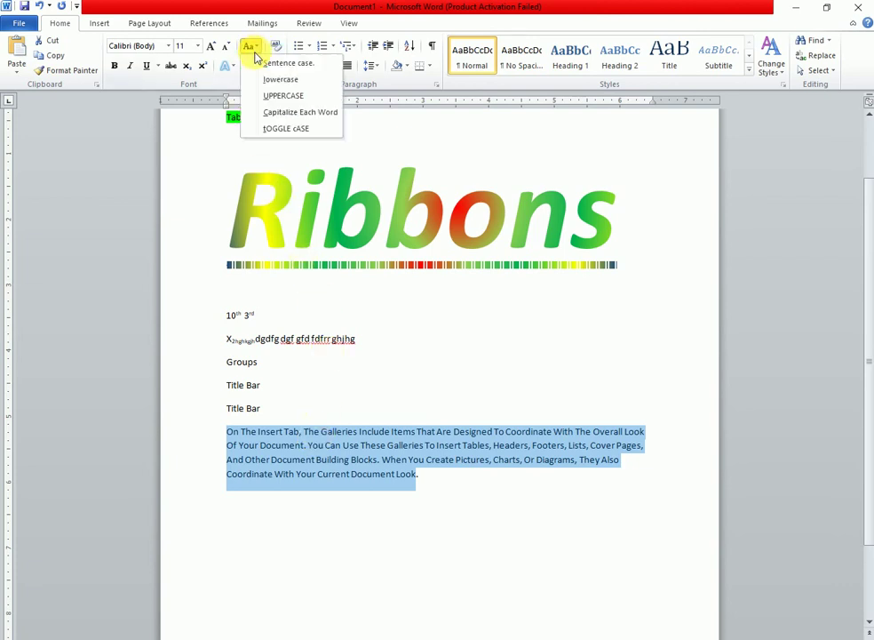
{"action": "left_click", "coordinate": [270, 130]}
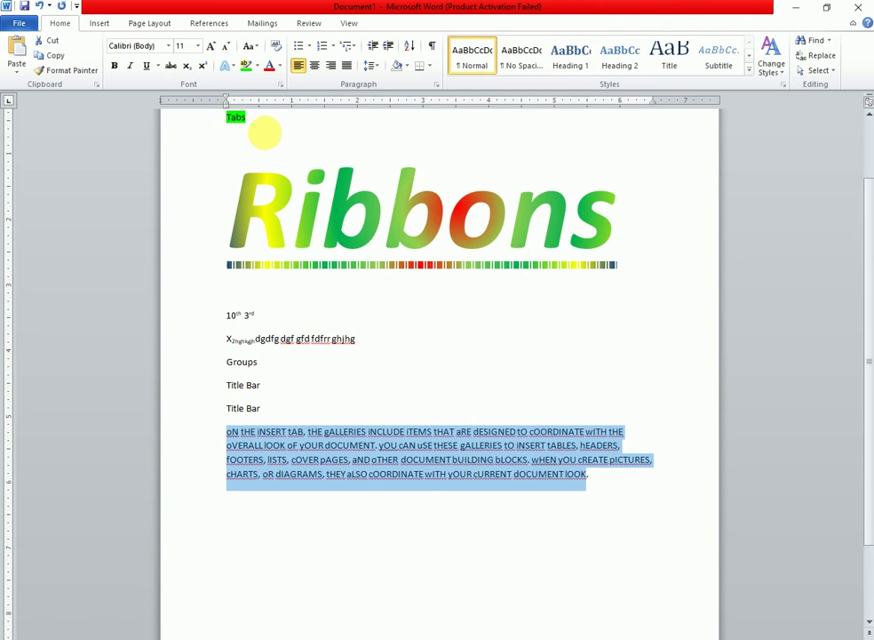
{"action": "left_click", "coordinate": [252, 45]}
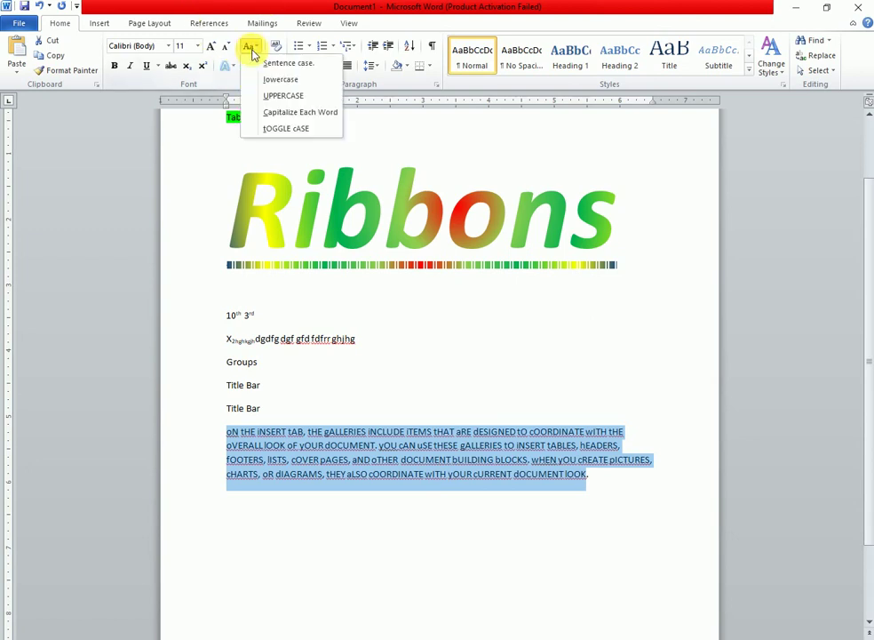
{"action": "left_click", "coordinate": [266, 61]}
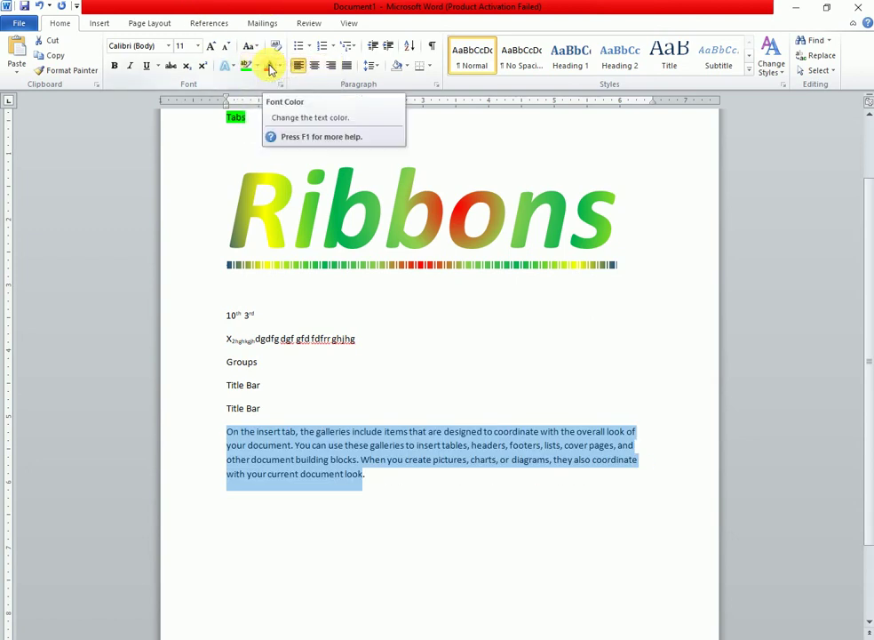